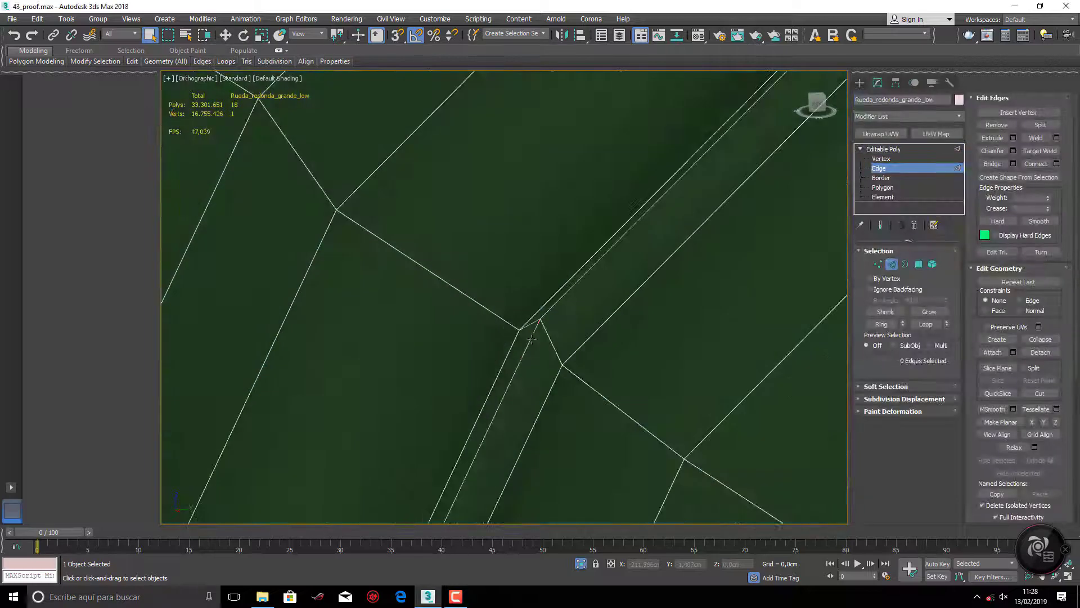
Remove the 36 selected redundant edges from the wheel hub.
{"action": "left_click", "coordinate": [997, 126]}
{"action": "scroll", "coordinate": [559, 249], "scroll_direction": "down", "scroll_amount": 5}
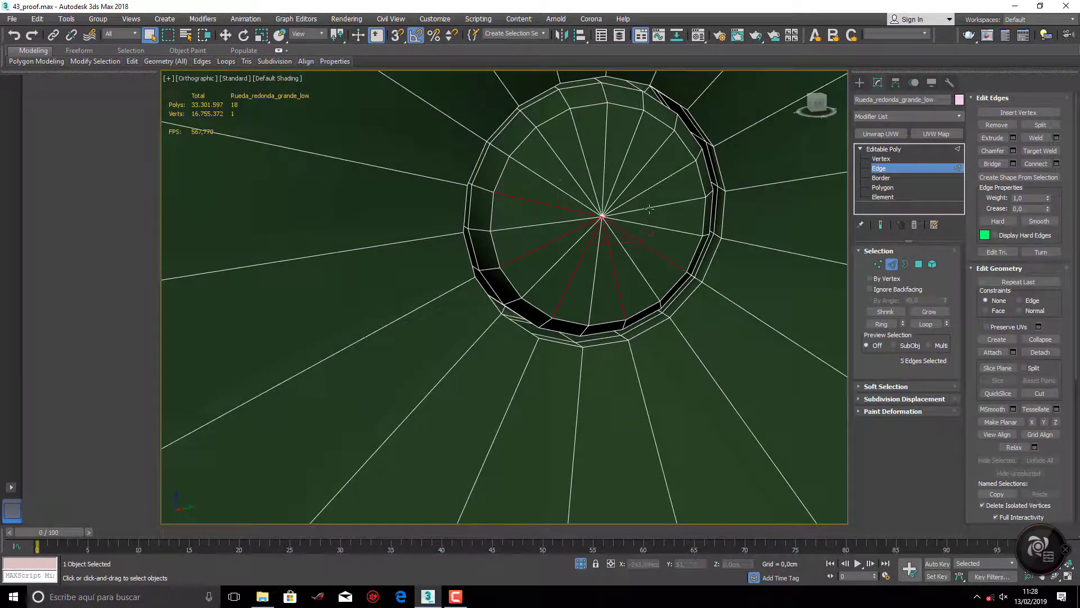
{"action": "left_click", "coordinate": [610, 326]}
{"action": "scroll", "coordinate": [590, 210], "scroll_direction": "up", "scroll_amount": 5}
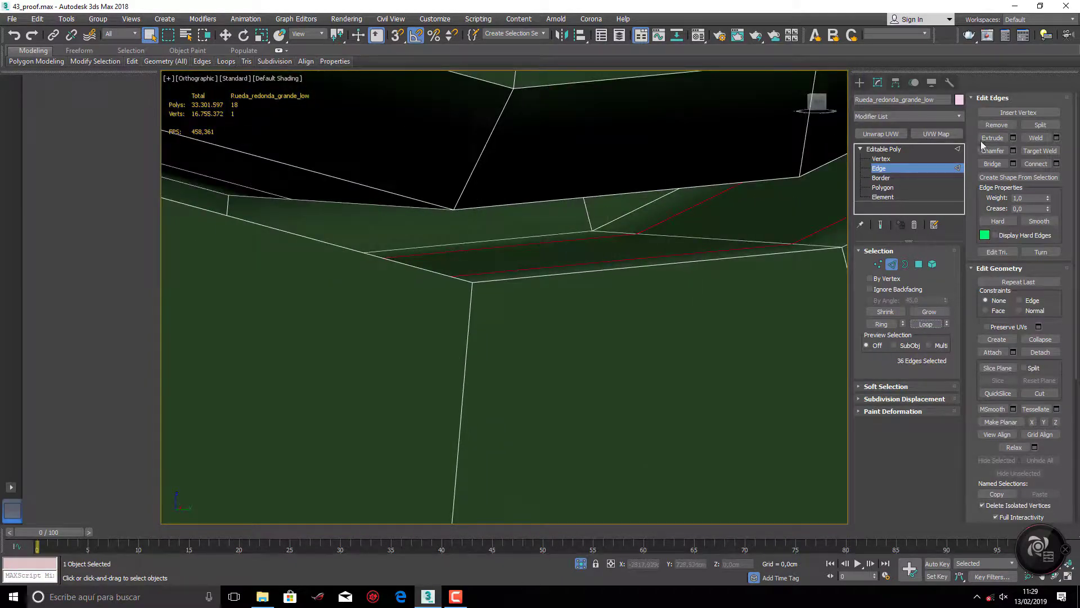
{"action": "scroll", "coordinate": [615, 269], "scroll_direction": "down", "scroll_amount": 3}
{"action": "scroll", "coordinate": [614, 269], "scroll_direction": "down", "scroll_amount": 3}
In Polygon mode, select the hub's centre faces, trimming the selection to 21 faces.
{"action": "key", "text": "3"}
{"action": "left_click", "coordinate": [558, 346]}
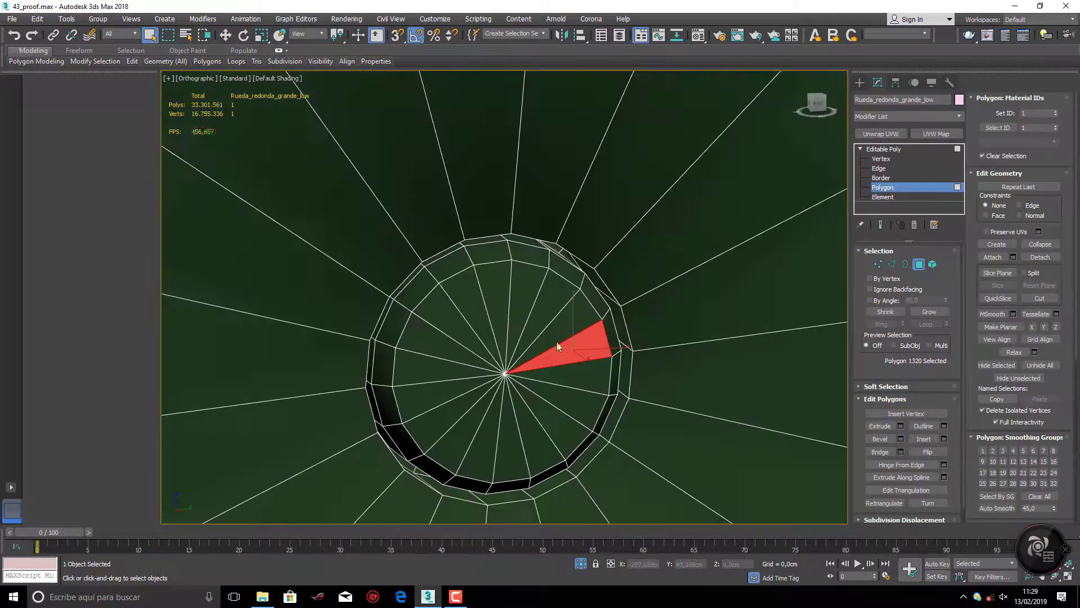
{"action": "key", "text": "ctrl+z"}
{"action": "middle_click_drag", "start_coordinate": [587, 503], "coordinate": [570, 252]}
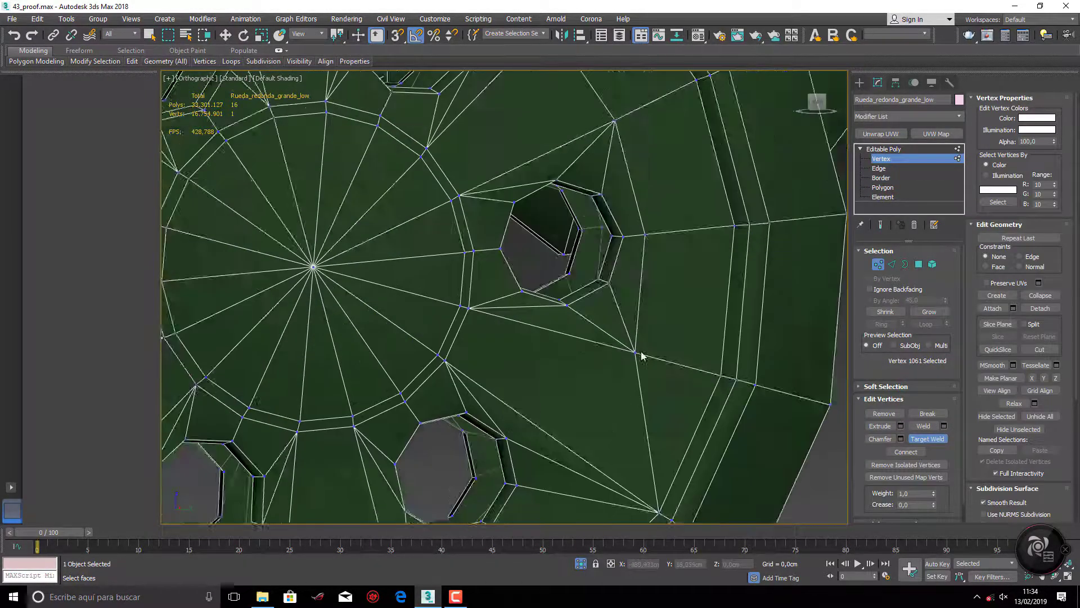
Weld two stray hub vertices onto their neighbouring vertices.
{"action": "left_click_drag", "start_coordinate": [576, 297], "coordinate": [464, 268]}
{"action": "middle_click_drag", "start_coordinate": [464, 267], "coordinate": [590, 283]}
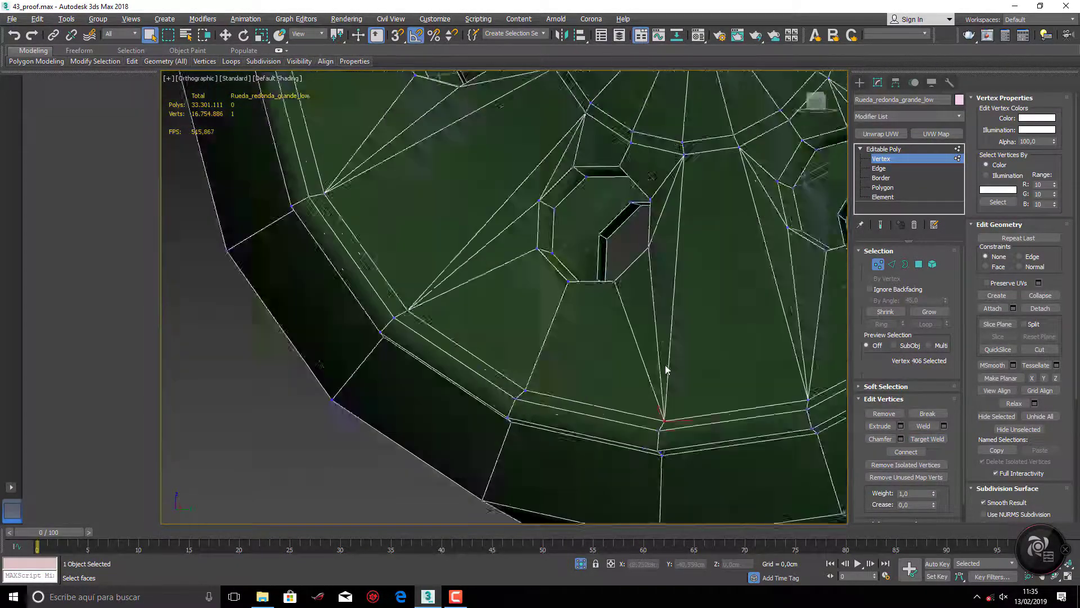
{"action": "scroll", "coordinate": [665, 369], "scroll_direction": "down", "scroll_amount": 5}
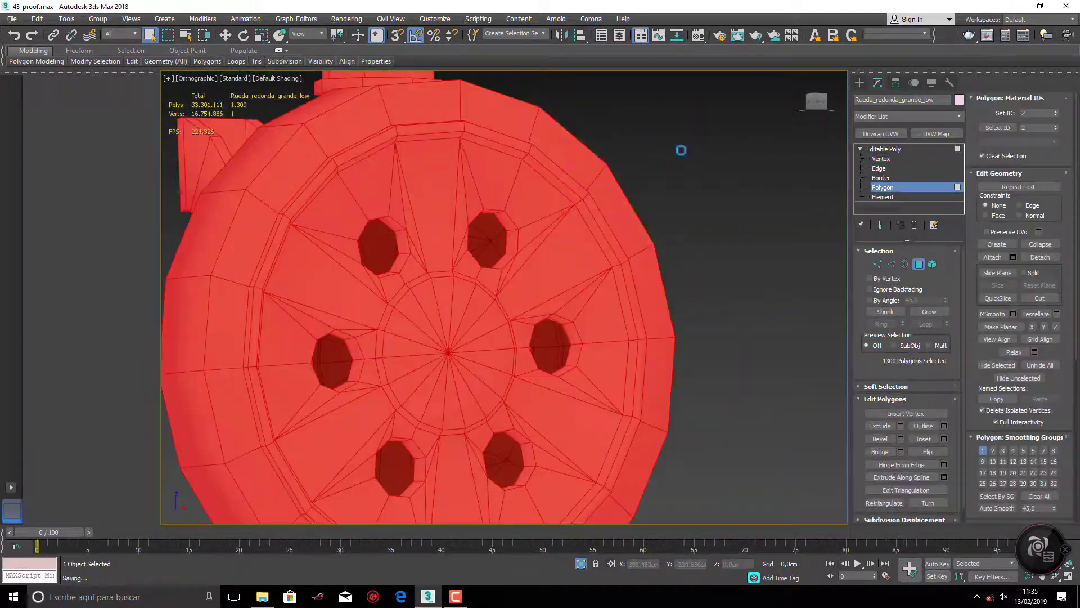
Delete the 18 selected ring polygons from the hub.
{"action": "key", "text": "Delete"}
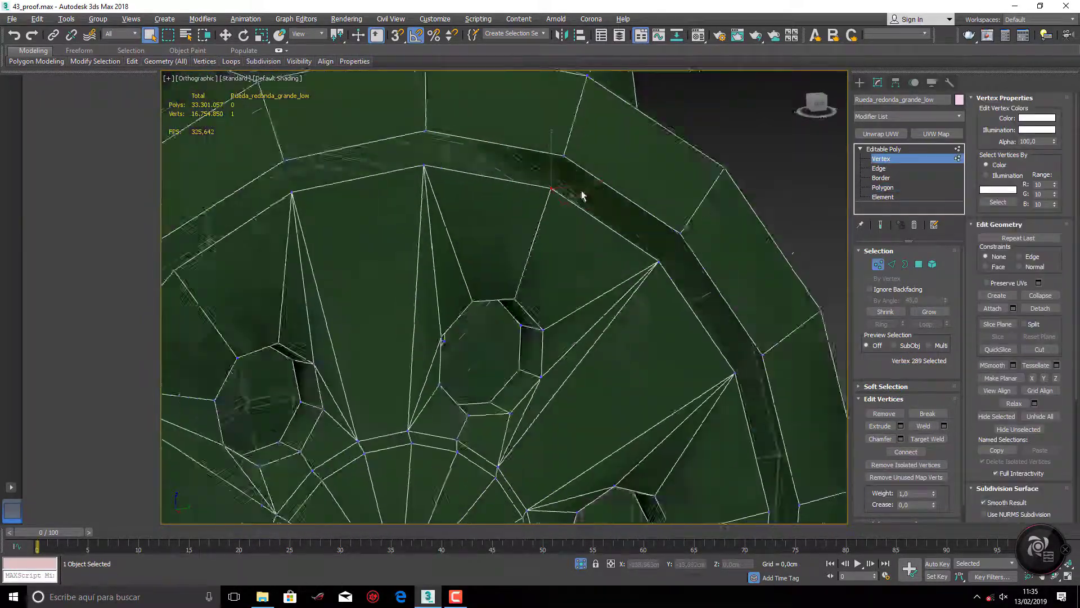
{"action": "scroll", "coordinate": [393, 169], "scroll_direction": "down", "scroll_amount": 2}
{"action": "scroll", "coordinate": [394, 169], "scroll_direction": "down", "scroll_amount": 3}
{"action": "scroll", "coordinate": [455, 163], "scroll_direction": "up", "scroll_amount": 3}
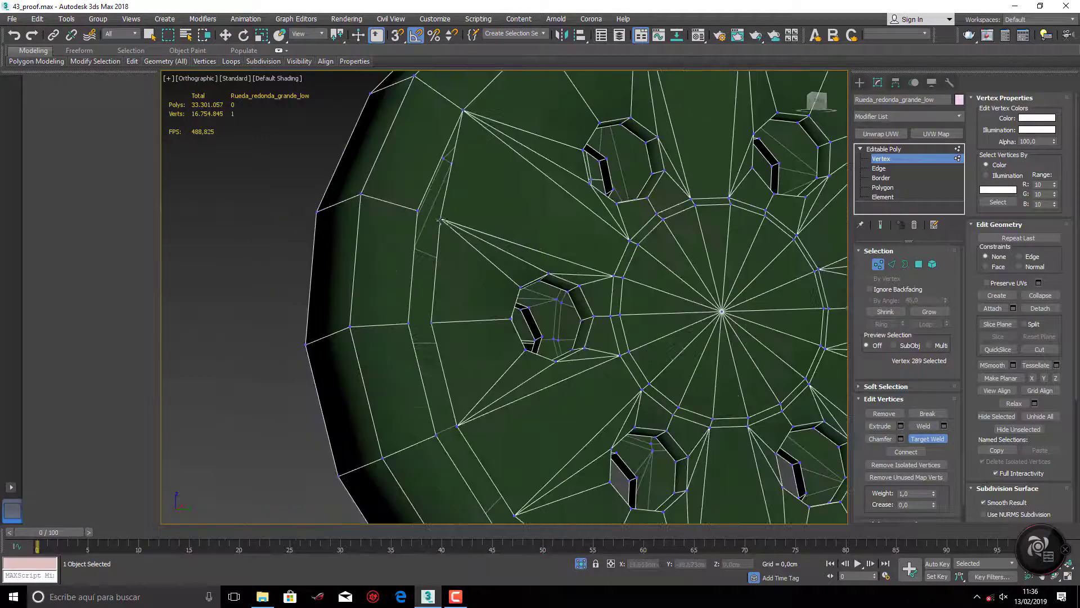
{"action": "scroll", "coordinate": [390, 286], "scroll_direction": "down", "scroll_amount": 4}
{"action": "scroll", "coordinate": [397, 290], "scroll_direction": "up", "scroll_amount": 5}
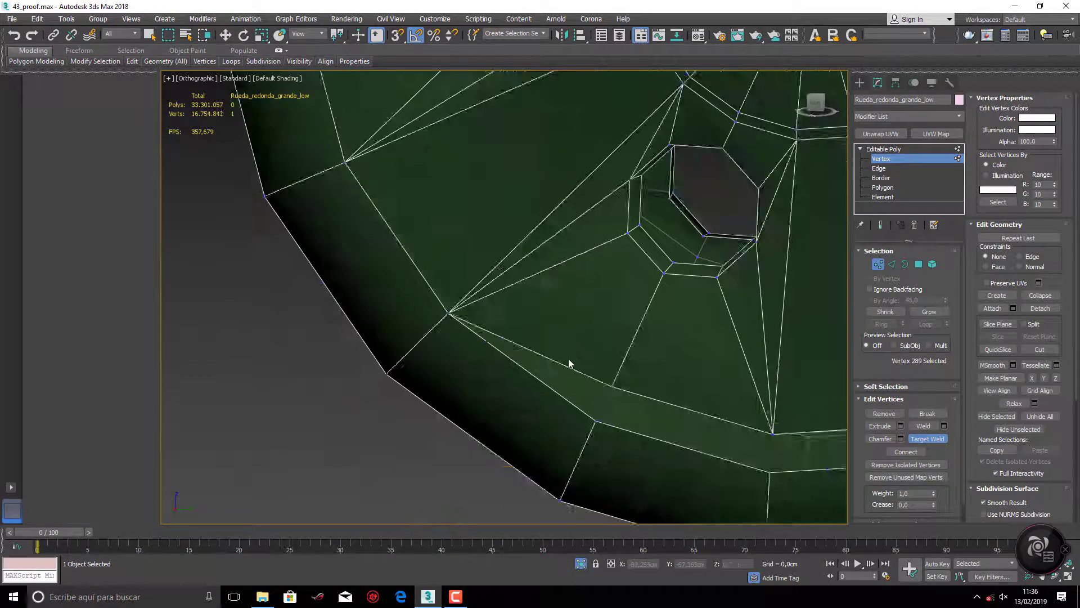
Weld a further hub vertex onto its target vertex.
{"action": "left_click", "coordinate": [612, 387]}
{"action": "middle_click_drag", "start_coordinate": [611, 387], "coordinate": [466, 301], "text": "alt"}
{"action": "scroll", "coordinate": [472, 338], "scroll_direction": "down", "scroll_amount": 2}
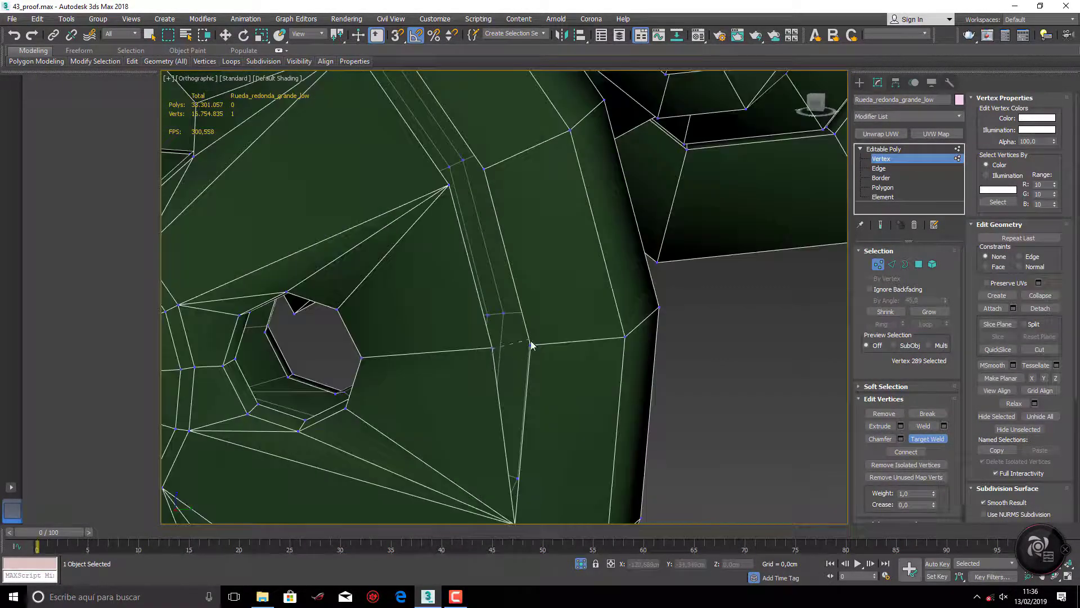
{"action": "scroll", "coordinate": [488, 357], "scroll_direction": "down", "scroll_amount": 3}
{"action": "scroll", "coordinate": [610, 296], "scroll_direction": "down", "scroll_amount": 3}
{"action": "mouse_move", "coordinate": [610, 297]}
{"action": "middle_mouse_down", "text": "alt"}
{"action": "mouse_move", "coordinate": [577, 321]}
{"action": "mouse_move", "coordinate": [540, 270]}
{"action": "middle_mouse_up", "text": "alt"}
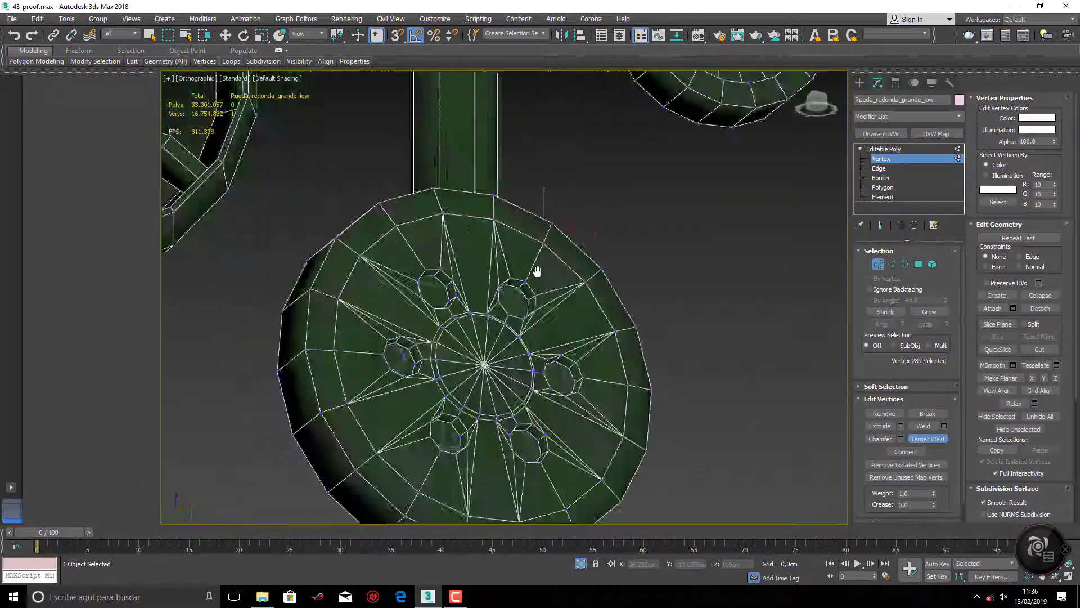
{"action": "scroll", "coordinate": [541, 270], "scroll_direction": "up", "scroll_amount": 3}
{"action": "scroll", "coordinate": [523, 362], "scroll_direction": "up", "scroll_amount": 3}
{"action": "scroll", "coordinate": [546, 386], "scroll_direction": "down", "scroll_amount": 2}
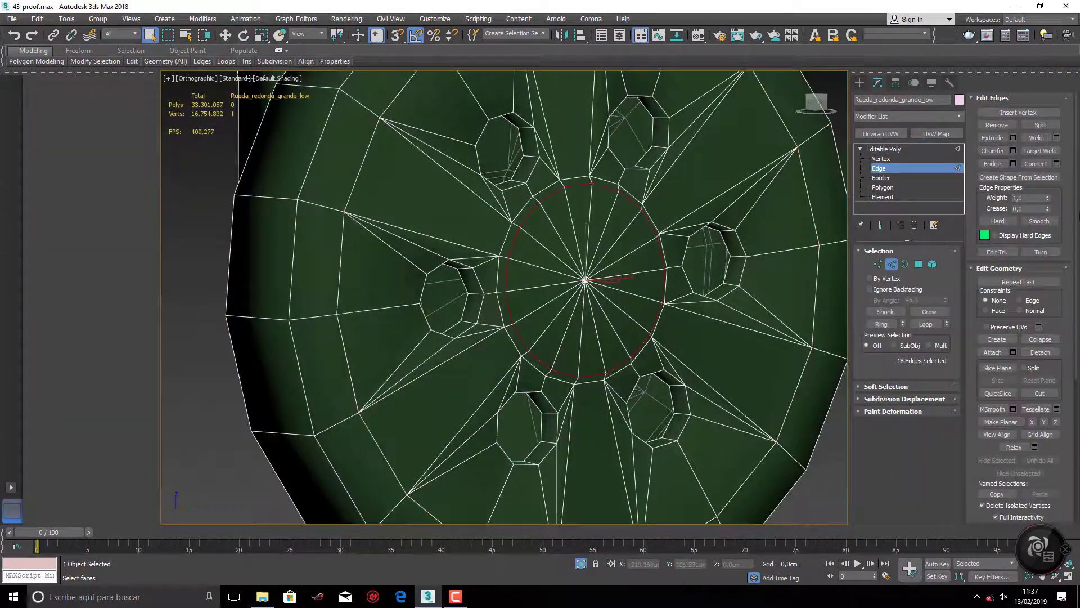
With Target Weld on, merge the next stray vertex onto its neighbour.
{"action": "key", "text": "ctrl+w"}
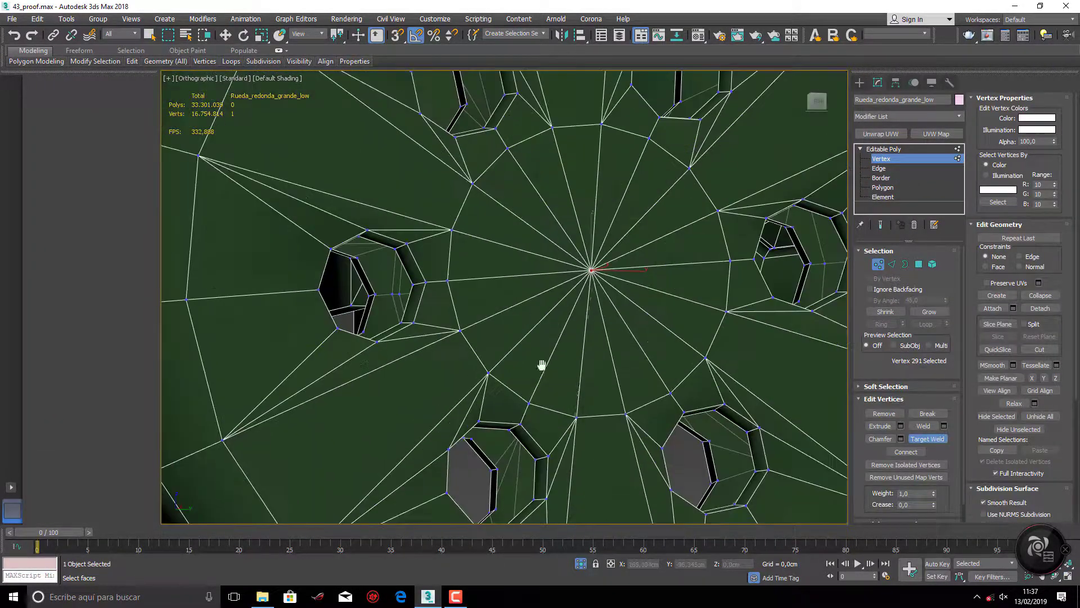
{"action": "scroll", "coordinate": [591, 270], "scroll_direction": "down", "scroll_amount": 5}
{"action": "scroll", "coordinate": [702, 280], "scroll_direction": "up", "scroll_amount": 5}
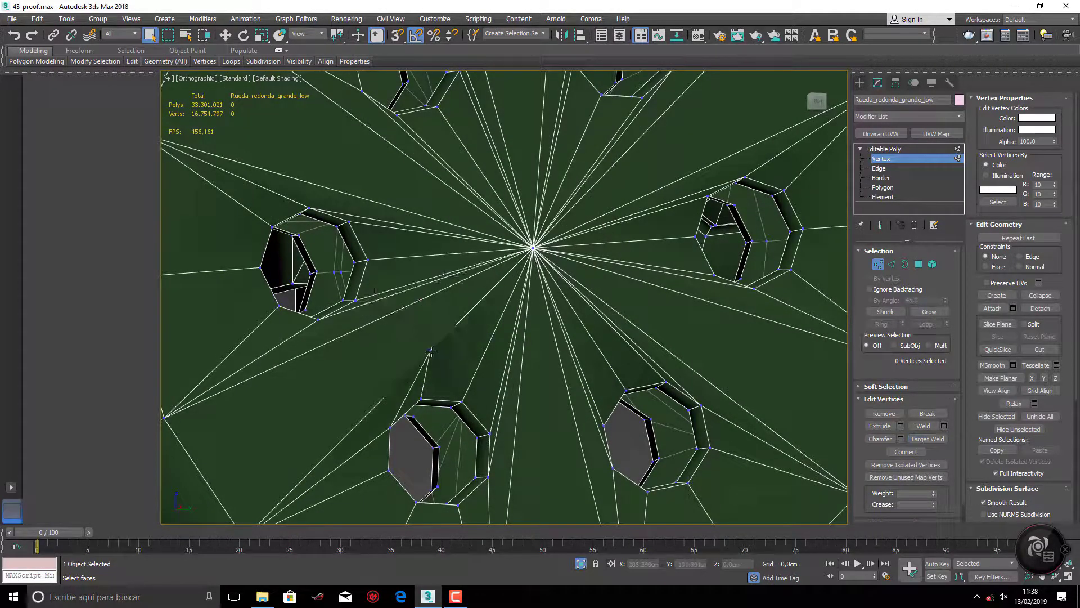
{"action": "left_click", "coordinate": [533, 249]}
{"action": "scroll", "coordinate": [532, 265], "scroll_direction": "down", "scroll_amount": 5}
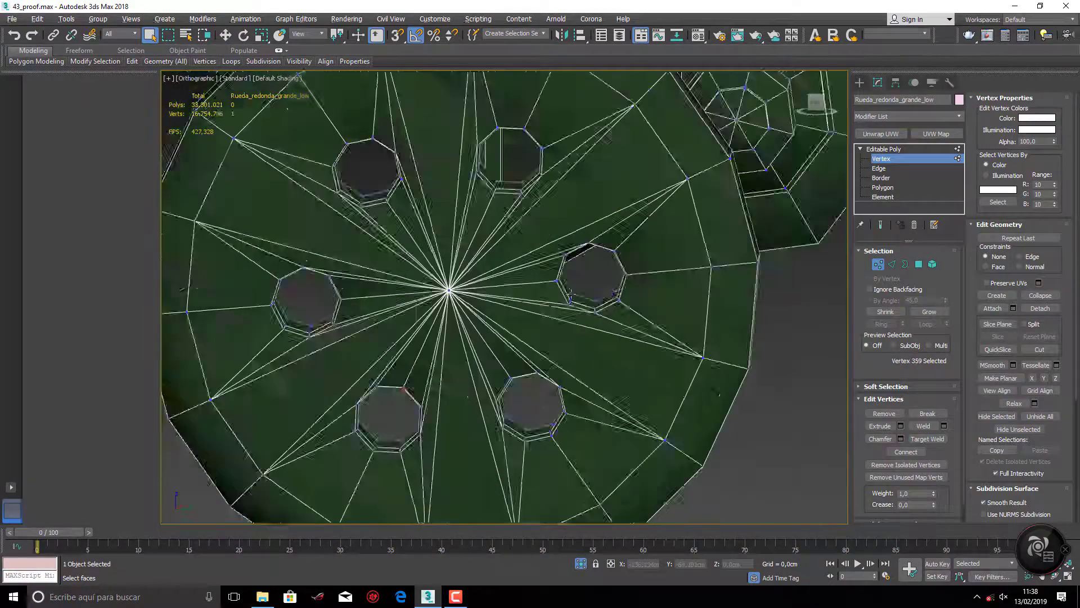
{"action": "mouse_move", "coordinate": [532, 270]}
{"action": "middle_mouse_down", "text": "alt"}
{"action": "mouse_move", "coordinate": [552, 175]}
{"action": "mouse_move", "coordinate": [560, 220]}
{"action": "middle_mouse_up", "text": "alt"}
Weld the last stray vertex and exit vertex editing with the whole wheel selected.
{"action": "key", "text": "ctrl+w"}
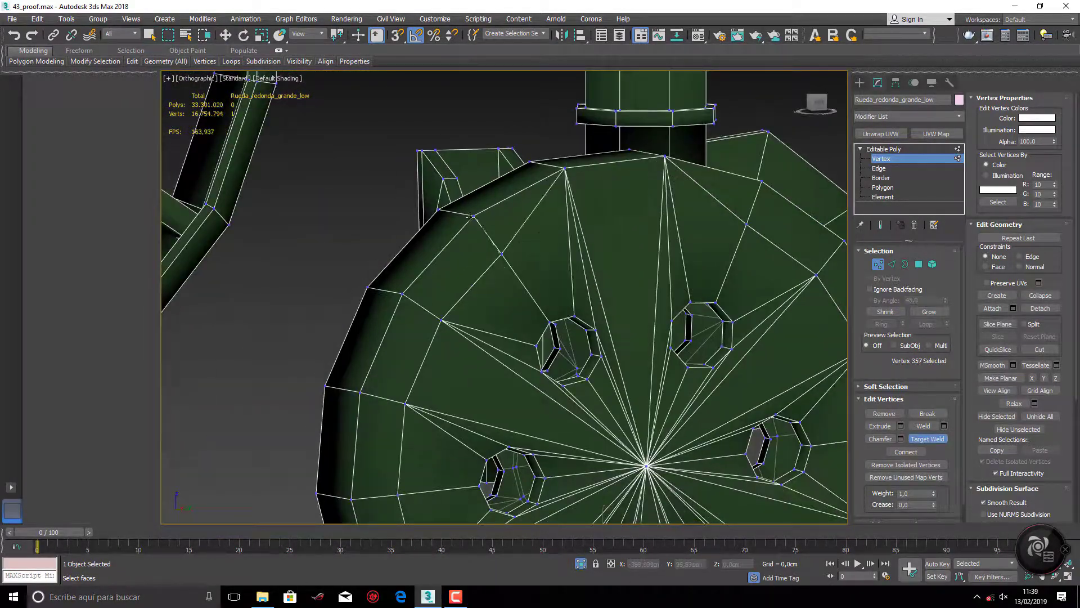
{"action": "left_click", "coordinate": [472, 216]}
{"action": "middle_click_drag", "start_coordinate": [471, 216], "coordinate": [471, 221], "text": "alt"}
{"action": "scroll", "coordinate": [469, 322], "scroll_direction": "down", "scroll_amount": 3}
{"action": "mouse_move", "coordinate": [732, 360]}
{"action": "middle_mouse_down"}
{"action": "mouse_move", "coordinate": [533, 392]}
{"action": "mouse_move", "coordinate": [580, 359]}
{"action": "middle_mouse_up"}
{"action": "scroll", "coordinate": [534, 392], "scroll_direction": "up", "scroll_amount": 3}
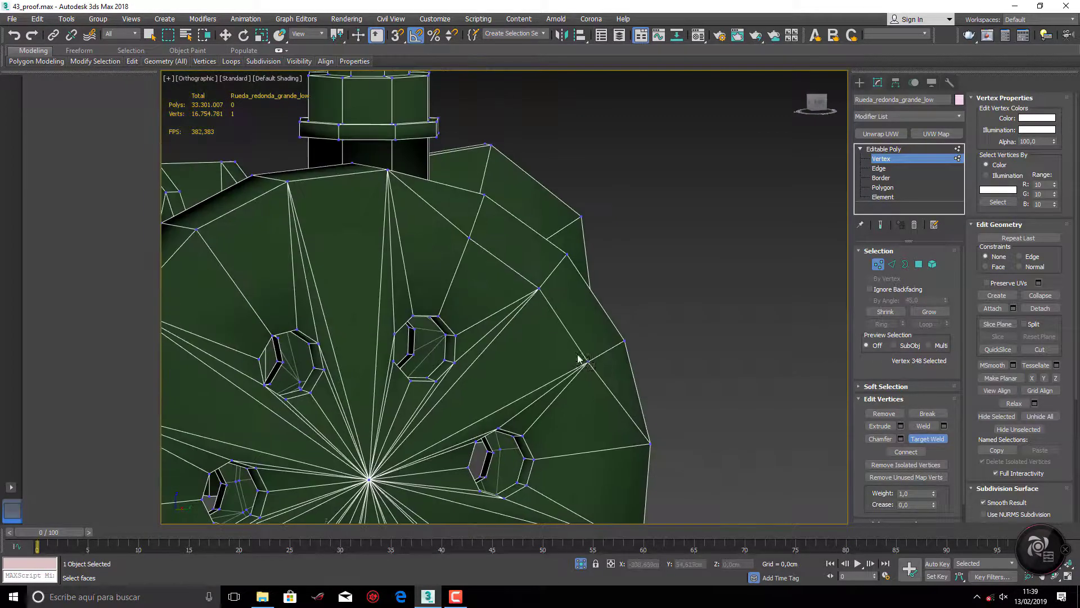
{"action": "left_click", "coordinate": [567, 253]}
{"action": "scroll", "coordinate": [555, 302], "scroll_direction": "down", "scroll_amount": 2}
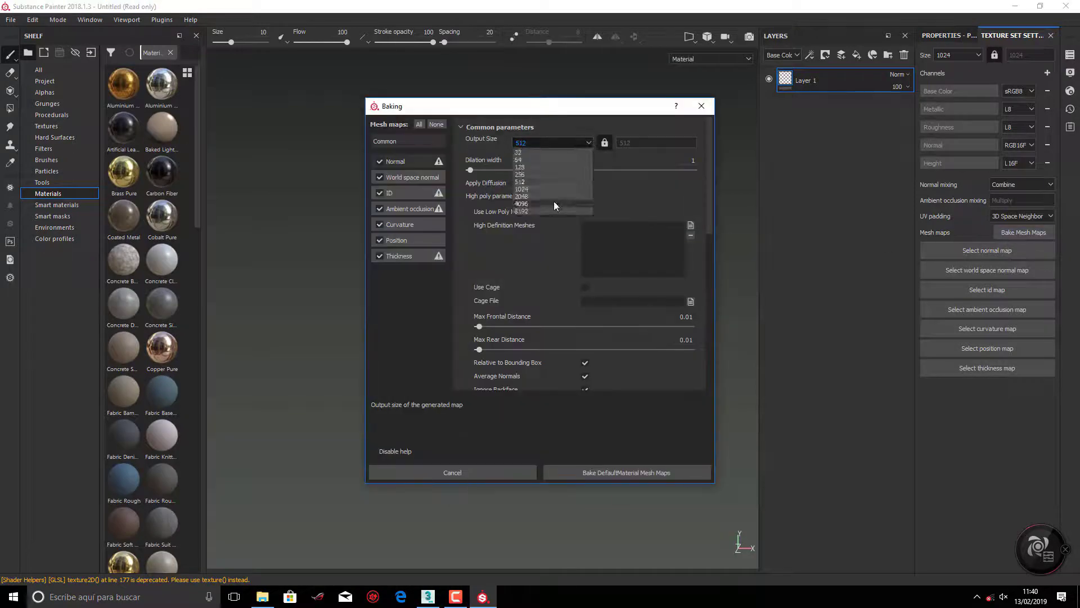
Bake the DefaultMaterial mesh maps at 4096 output size and orbit to inspect the normals.
{"action": "left_click", "coordinate": [625, 473]}
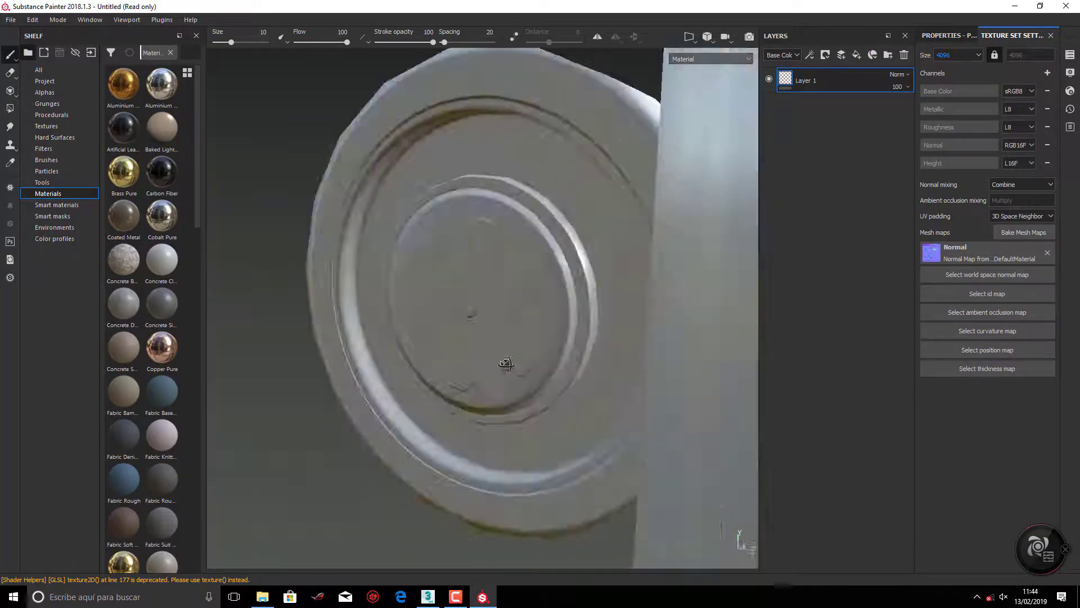
{"action": "left_click_drag", "start_coordinate": [516, 350], "coordinate": [341, 376], "text": "alt"}
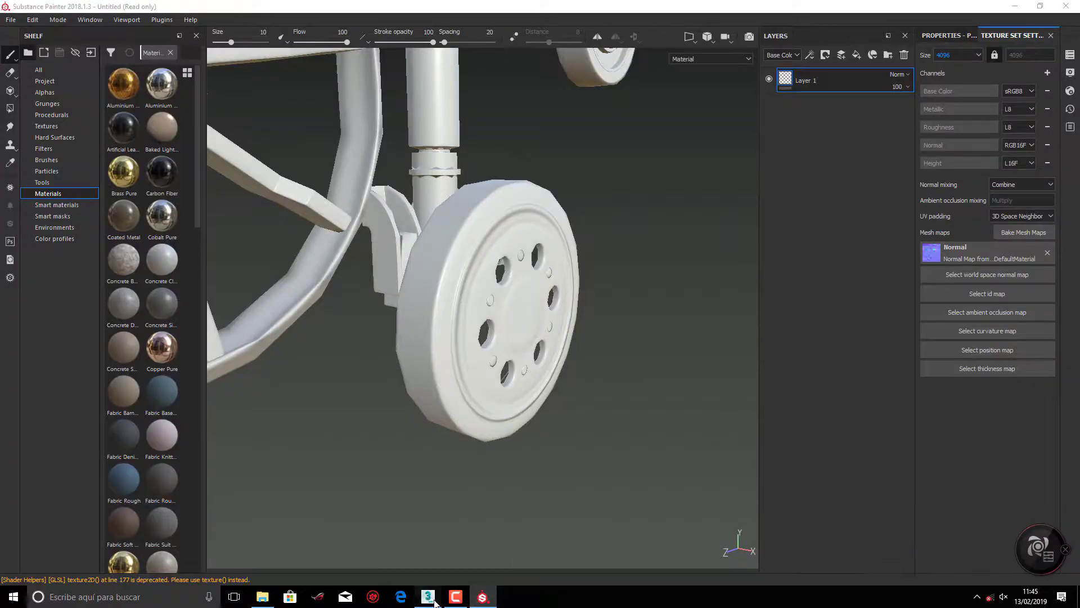
Back in 3ds Max, select all polygons of the wheel's front hub face.
{"action": "left_click", "coordinate": [435, 603]}
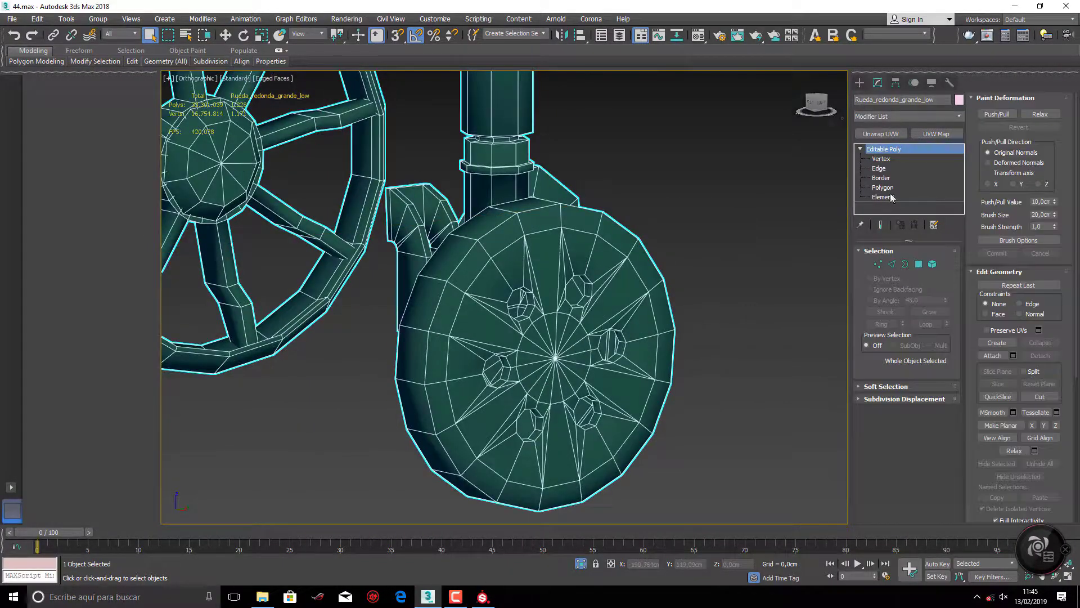
{"action": "left_click", "coordinate": [529, 341], "text": "ctrl"}
{"action": "middle_click_drag", "start_coordinate": [529, 341], "coordinate": [493, 412], "text": "alt"}
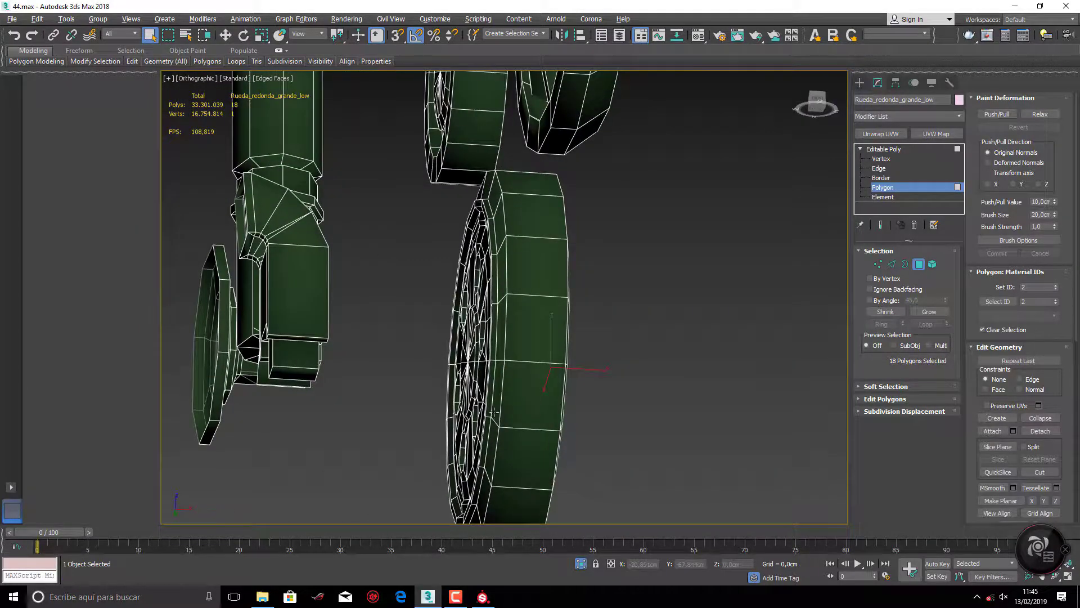
{"action": "key", "text": "F3"}
{"action": "middle_click_drag", "start_coordinate": [680, 348], "coordinate": [613, 290], "text": "alt"}
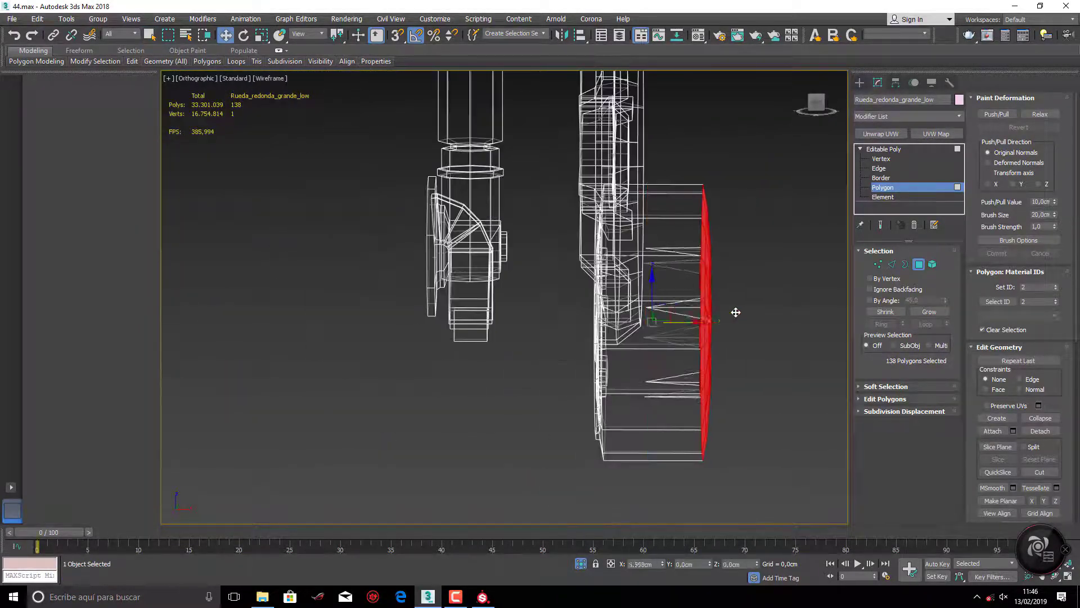
{"action": "mouse_move", "coordinate": [736, 311]}
{"action": "middle_mouse_down", "text": "alt"}
{"action": "mouse_move", "coordinate": [579, 345]}
{"action": "mouse_move", "coordinate": [653, 371]}
{"action": "mouse_move", "coordinate": [822, 107]}
{"action": "middle_mouse_up", "text": "alt"}
{"action": "scroll", "coordinate": [579, 345], "scroll_direction": "down", "scroll_amount": 2}
{"action": "left_click", "coordinate": [653, 371], "text": "ctrl"}
{"action": "scroll", "coordinate": [653, 372], "scroll_direction": "down", "scroll_amount": 3}
Pull the selected face away from the wheel as a separate element.
{"action": "key", "text": "w"}
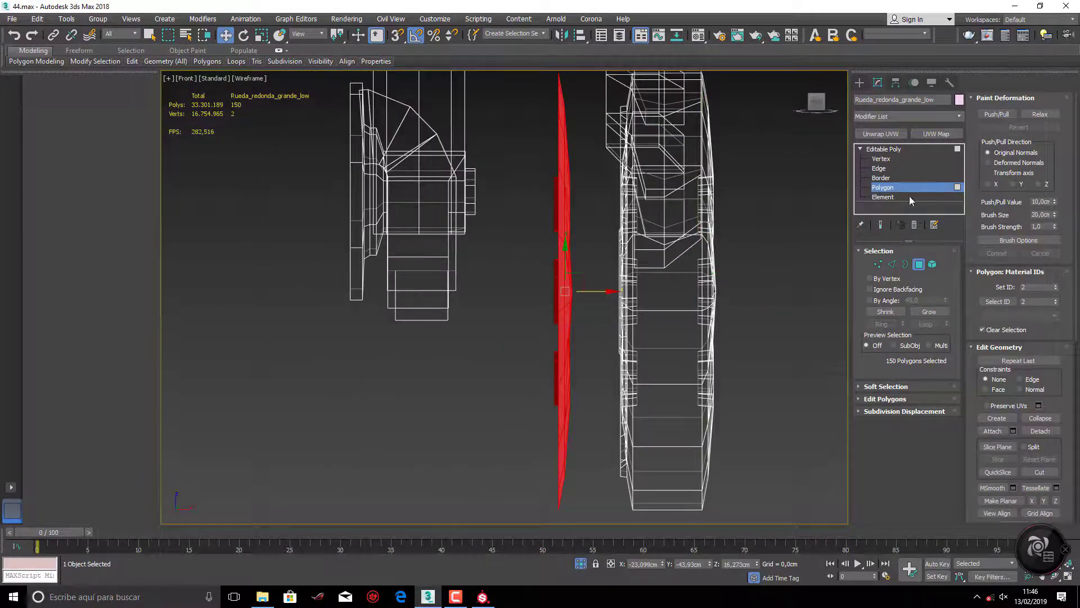
{"action": "key", "text": "F3"}
{"action": "scroll", "coordinate": [676, 304], "scroll_direction": "down", "scroll_amount": 3}
{"action": "middle_click_drag", "start_coordinate": [709, 293], "coordinate": [676, 304], "text": "alt"}
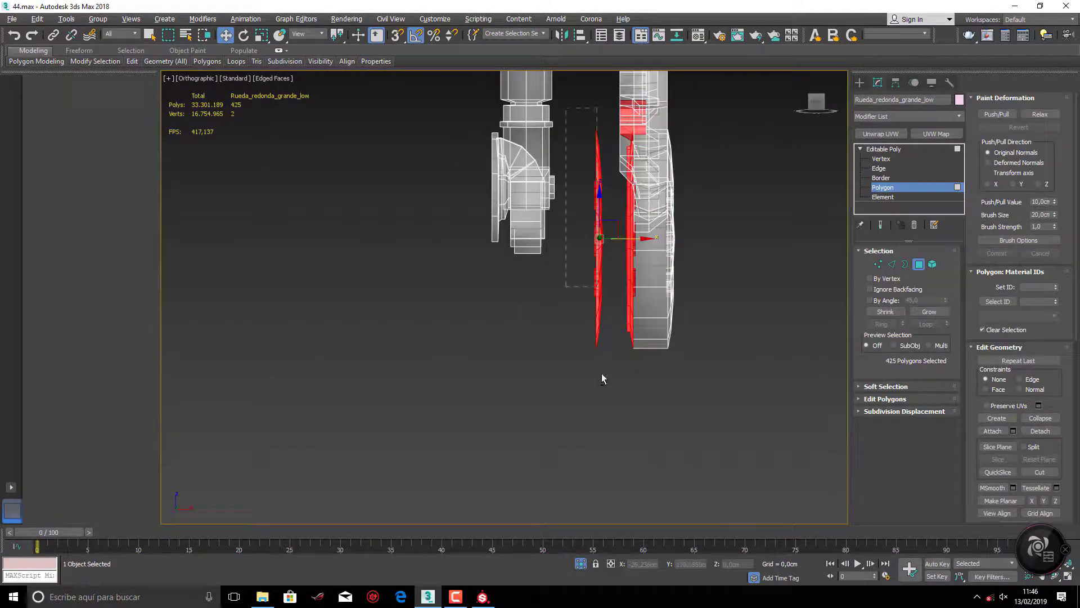
{"action": "middle_click_drag", "start_coordinate": [602, 374], "coordinate": [603, 375], "text": "alt"}
{"action": "key", "text": "f"}
{"action": "key", "text": "5"}
{"action": "scroll", "coordinate": [594, 425], "scroll_direction": "down", "scroll_amount": 2}
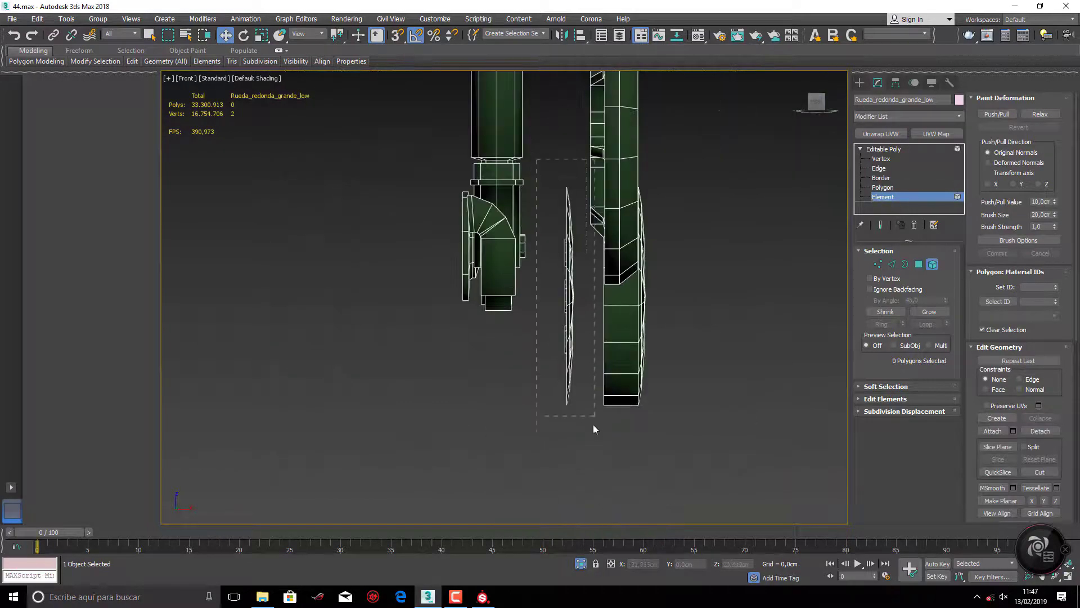
{"action": "middle_click_drag", "start_coordinate": [606, 286], "coordinate": [762, 180], "text": "alt"}
{"action": "scroll", "coordinate": [762, 181], "scroll_direction": "up", "scroll_amount": 3}
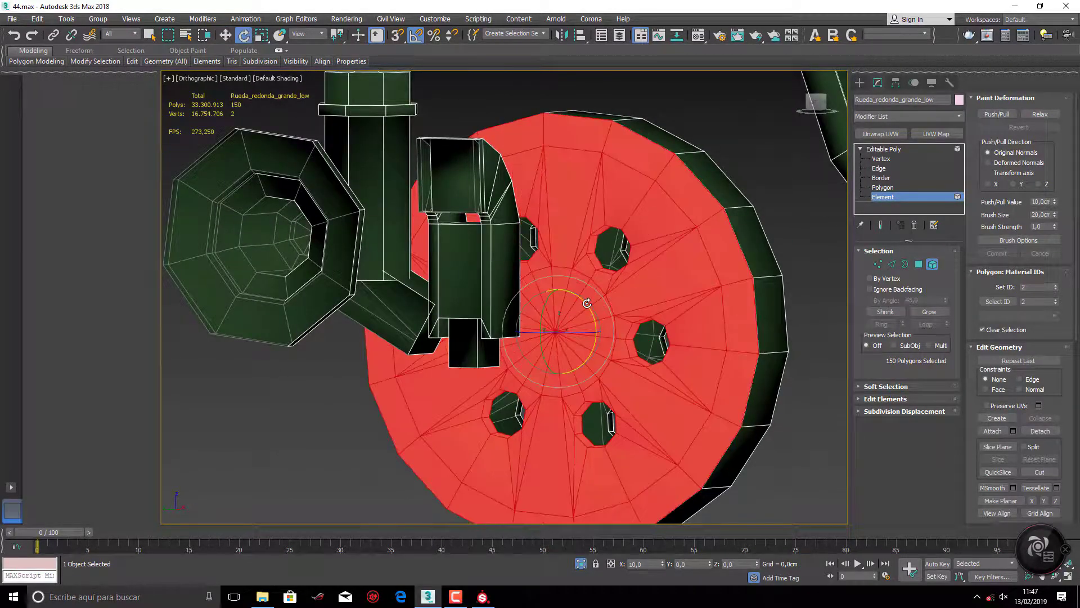
Rotate the face element and weld its loose vertices, merging 18 vertices.
{"action": "key", "text": "f"}
{"action": "key", "text": "F3"}
{"action": "key", "text": "1"}
{"action": "key", "text": "e"}
{"action": "middle_click_drag", "start_coordinate": [708, 223], "coordinate": [816, 316], "text": "alt"}
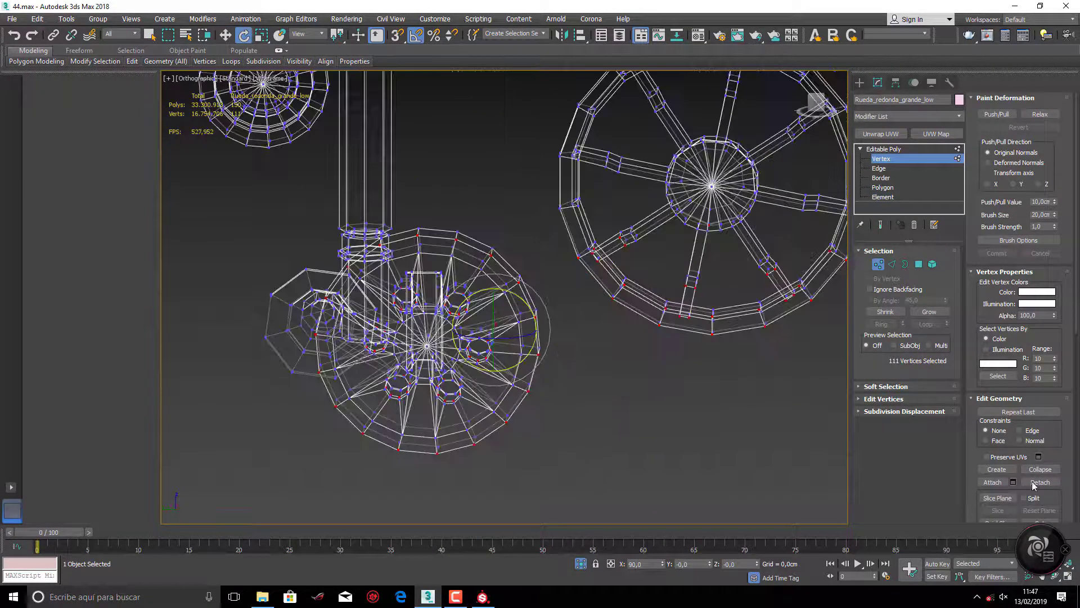
{"action": "left_click", "coordinate": [509, 343]}
{"action": "key", "text": "F3"}
{"action": "scroll", "coordinate": [640, 314], "scroll_direction": "up", "scroll_amount": 5}
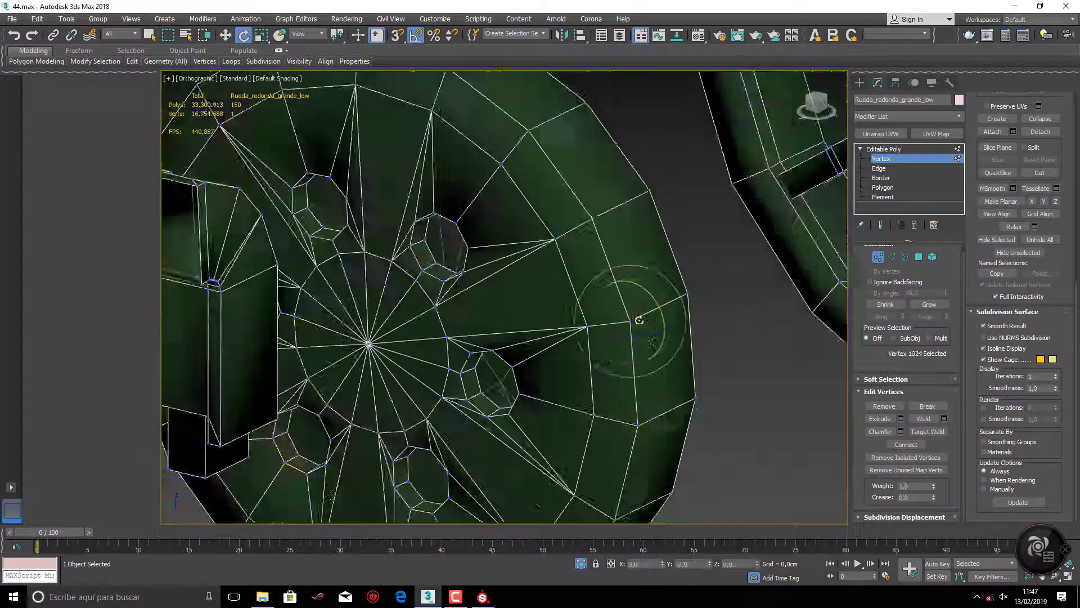
{"action": "key", "text": "F3"}
{"action": "scroll", "coordinate": [726, 270], "scroll_direction": "down", "scroll_amount": 3}
{"action": "scroll", "coordinate": [705, 292], "scroll_direction": "down", "scroll_amount": 5}
{"action": "key", "text": "F3"}
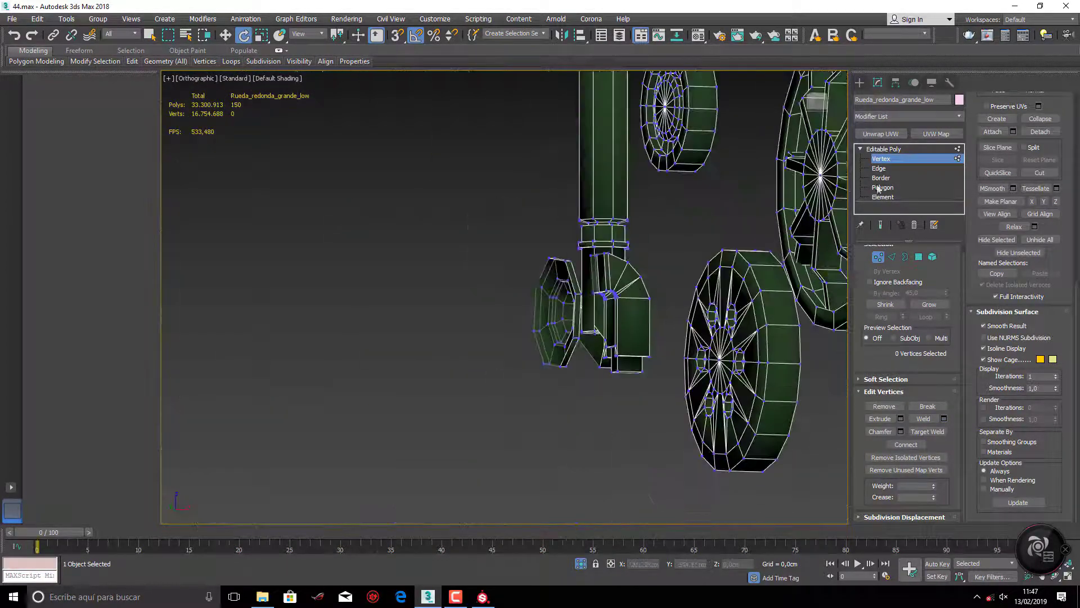
Open the UV editor and select the wheel face's UV element.
{"action": "key", "text": "5"}
{"action": "key", "text": "w"}
{"action": "left_click", "coordinate": [881, 133]}
{"action": "left_click", "coordinate": [906, 485]}
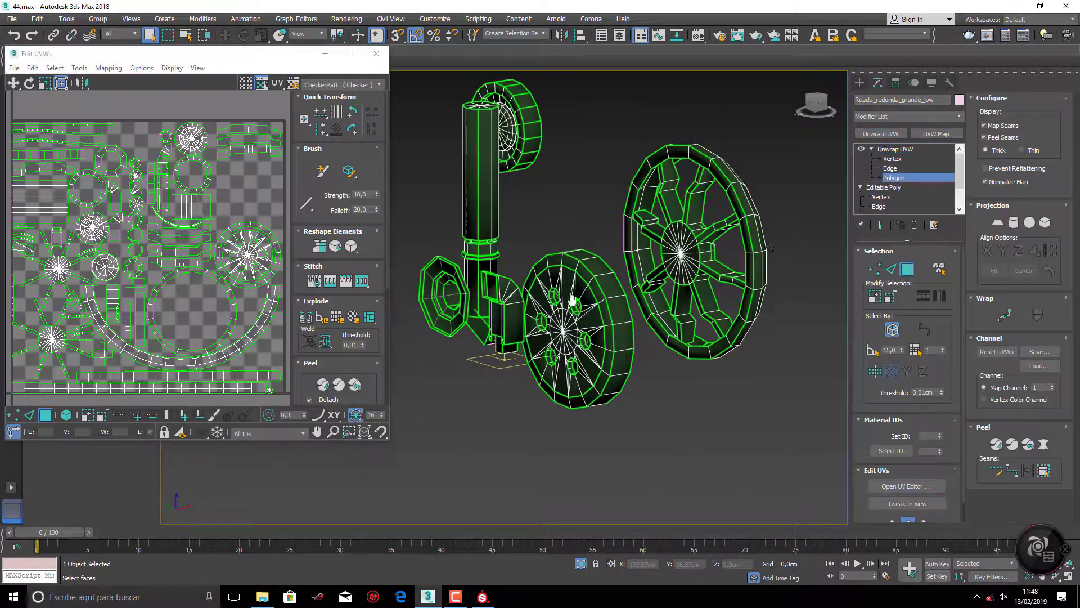
{"action": "left_click", "coordinate": [699, 327]}
{"action": "scroll", "coordinate": [615, 359], "scroll_direction": "up", "scroll_amount": 5}
{"action": "scroll", "coordinate": [615, 359], "scroll_direction": "down", "scroll_amount": 3}
{"action": "left_click", "coordinate": [66, 415]}
{"action": "scroll", "coordinate": [648, 298], "scroll_direction": "up", "scroll_amount": 5}
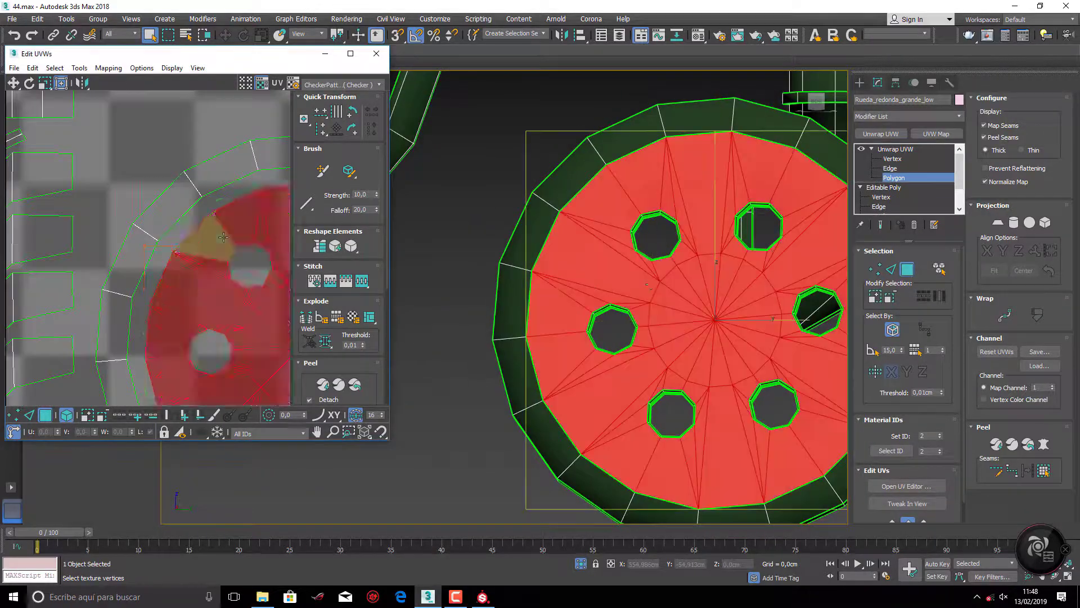
{"action": "scroll", "coordinate": [647, 298], "scroll_direction": "up", "scroll_amount": 4}
Move the wheel face UV island upward and close the UV editor.
{"action": "left_click_drag", "start_coordinate": [237, 209], "coordinate": [194, 114]}
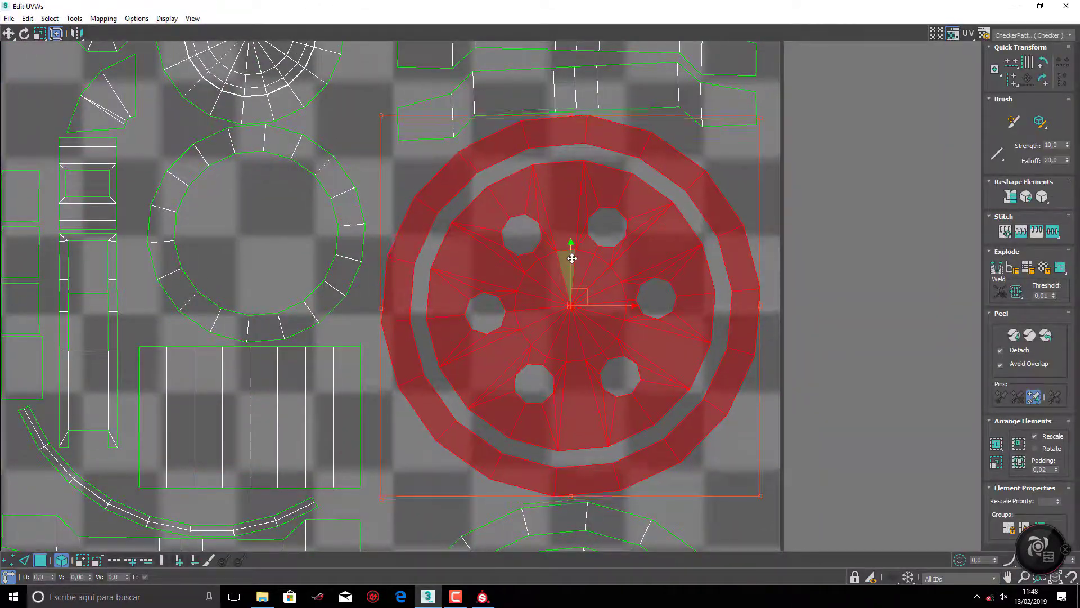
{"action": "scroll", "coordinate": [759, 306], "scroll_direction": "up", "scroll_amount": 5}
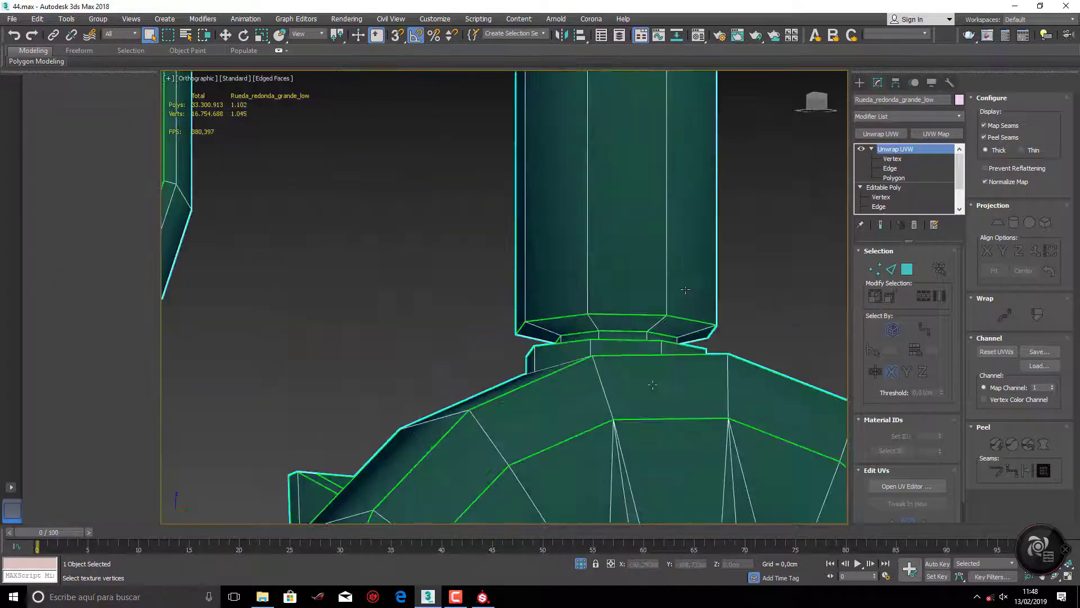
{"action": "scroll", "coordinate": [760, 306], "scroll_direction": "up", "scroll_amount": 3}
{"action": "scroll", "coordinate": [760, 306], "scroll_direction": "up", "scroll_amount": 3}
{"action": "right_click", "coordinate": [895, 149]}
{"action": "left_click", "coordinate": [929, 249]}
Collapse the unwrap into the Editable Poly and unhide the high-poly wheel in Layer Explorer.
{"action": "left_click", "coordinate": [66, 18]}
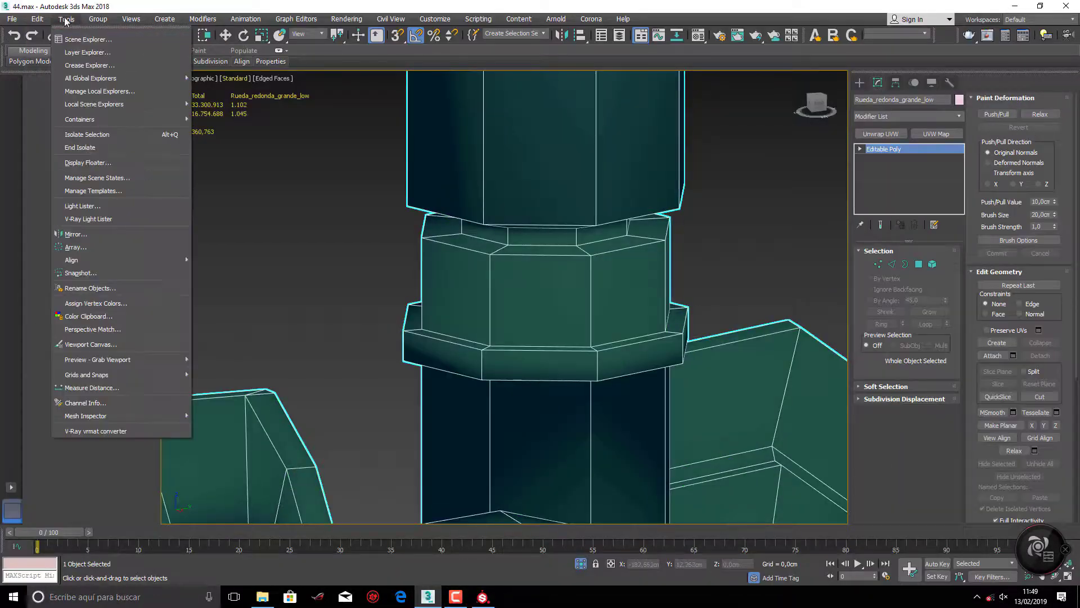
{"action": "left_click", "coordinate": [84, 51]}
{"action": "scroll", "coordinate": [90, 381], "scroll_direction": "down", "scroll_amount": 2}
{"action": "key", "text": "z"}
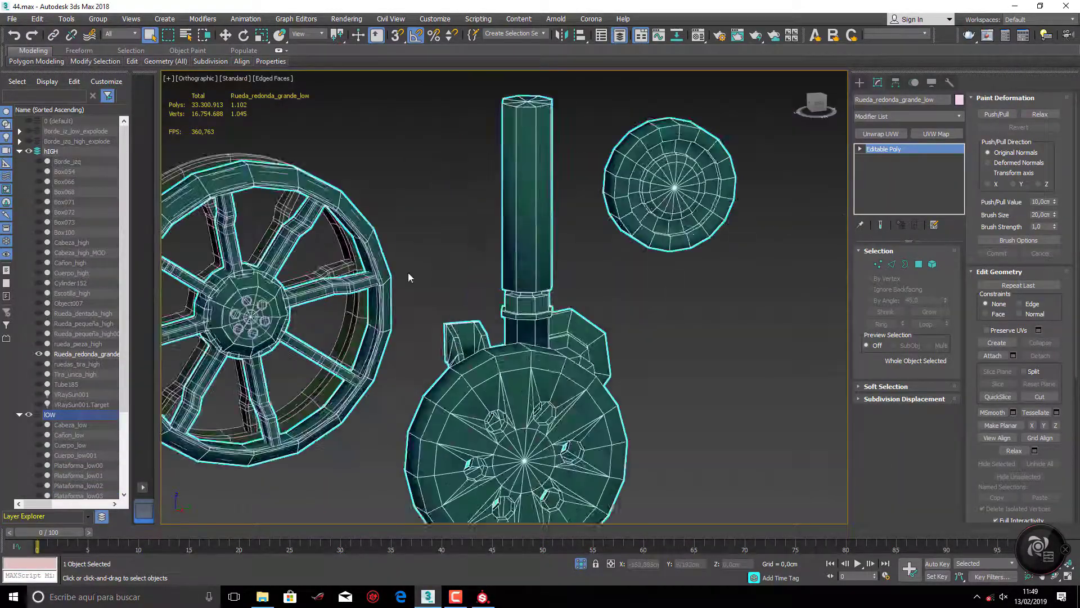
{"action": "left_click", "coordinate": [39, 212]}
{"action": "key", "text": "w"}
Select the low-poly wheel Rueda_redonda_grande_low in Edge mode and zoom to the collar.
{"action": "left_click", "coordinate": [471, 281]}
{"action": "key", "text": "z"}
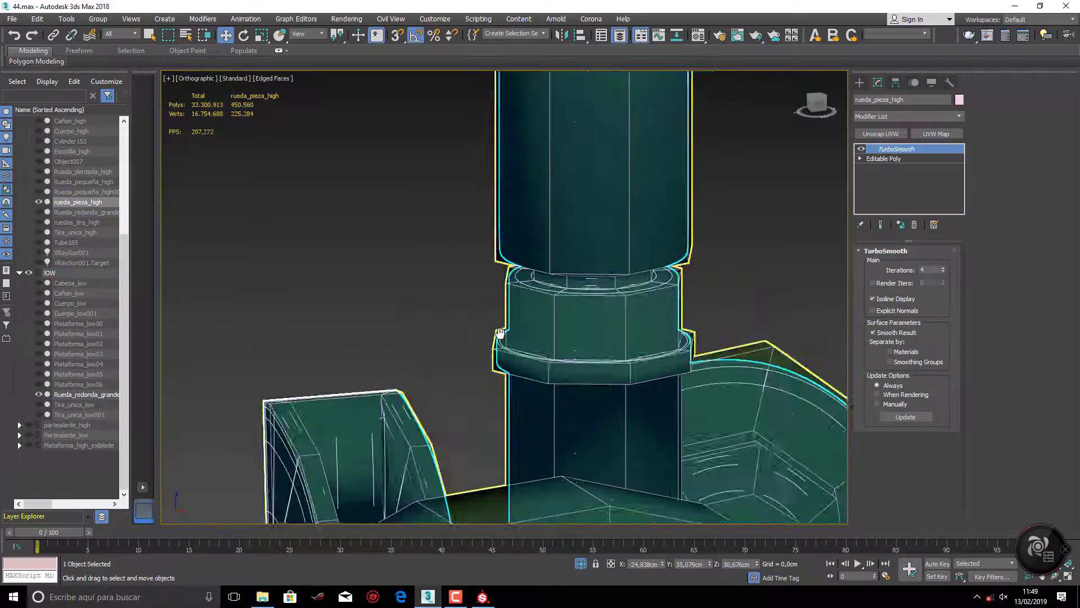
{"action": "scroll", "coordinate": [760, 369], "scroll_direction": "down", "scroll_amount": 3}
{"action": "middle_click_drag", "start_coordinate": [771, 258], "coordinate": [389, 309], "text": "alt"}
{"action": "left_click", "coordinate": [388, 310]}
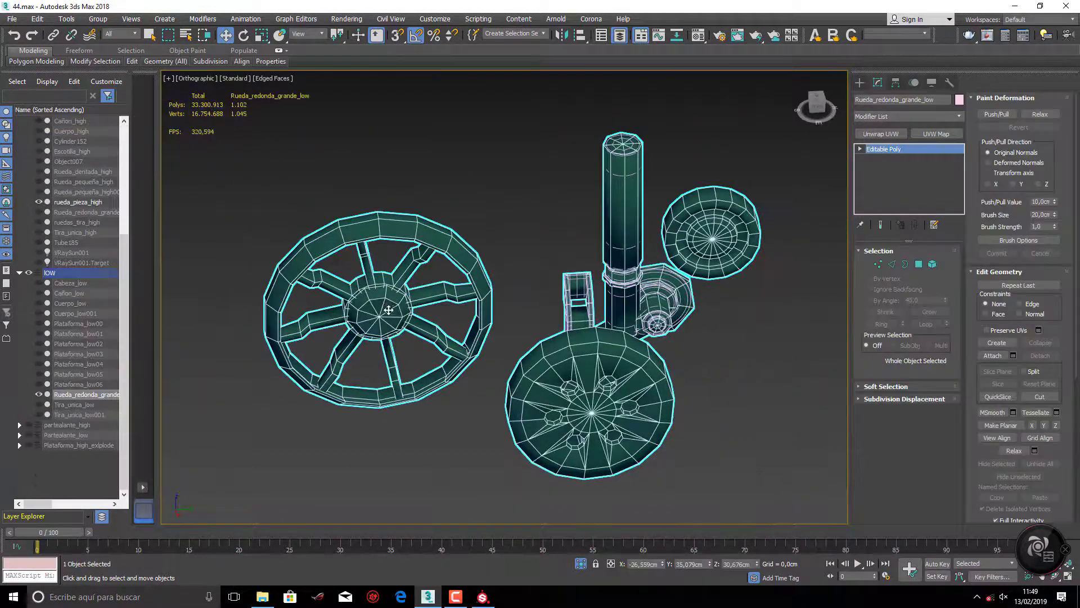
{"action": "left_click", "coordinate": [820, 103]}
{"action": "key", "text": "2"}
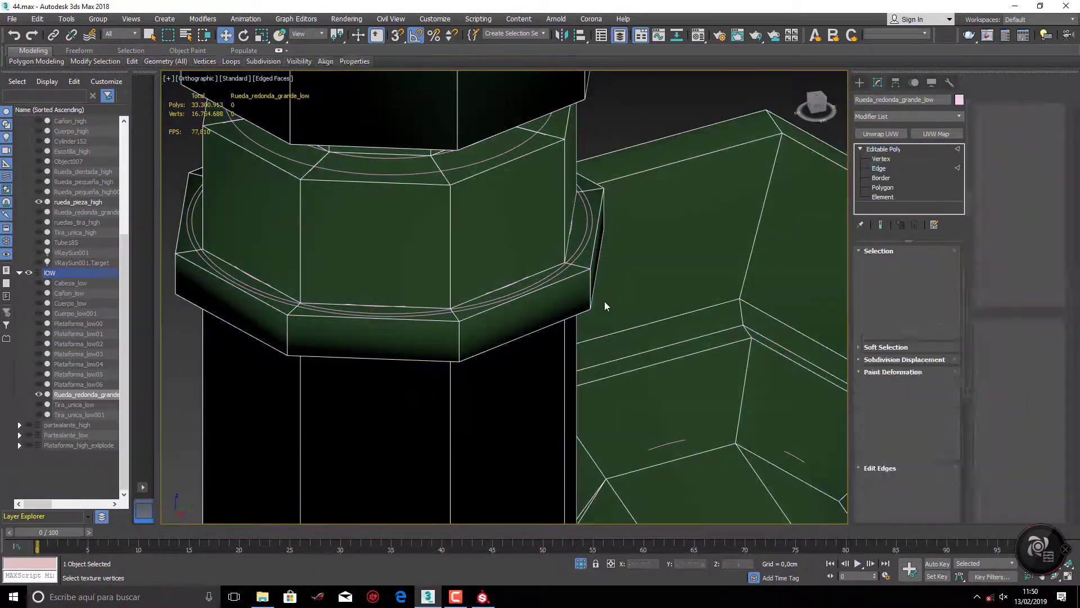
Select the collar edges where the collar meets the wheel rim.
{"action": "left_click", "coordinate": [589, 284]}
{"action": "middle_click_drag", "start_coordinate": [590, 284], "coordinate": [567, 357], "text": "alt"}
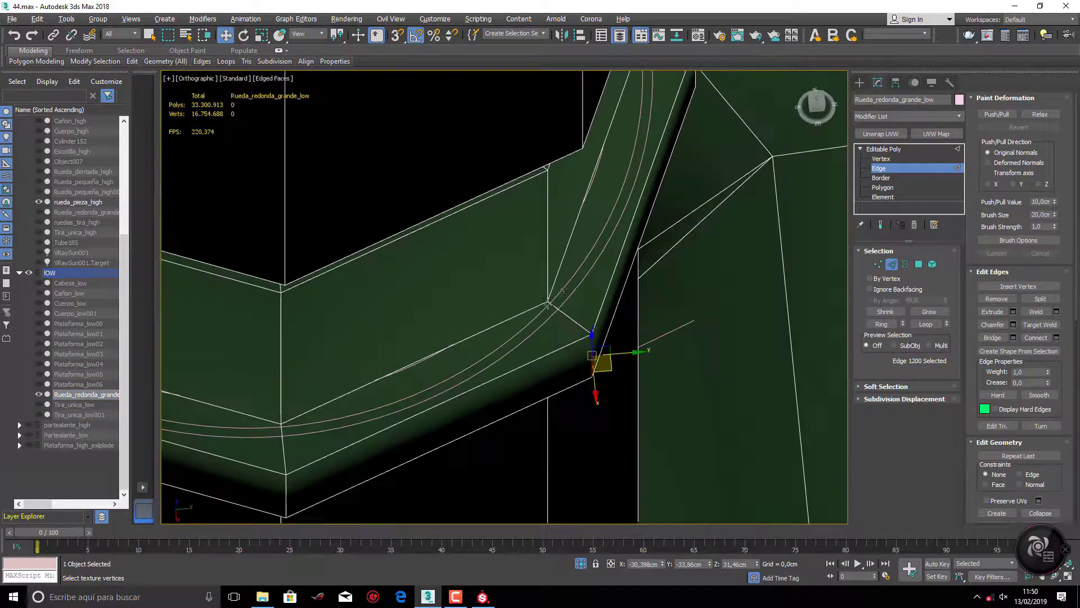
{"action": "key", "text": "F3"}
{"action": "key", "text": "F3"}
{"action": "left_click", "coordinate": [565, 327], "text": "ctrl"}
{"action": "scroll", "coordinate": [561, 324], "scroll_direction": "up", "scroll_amount": 2}
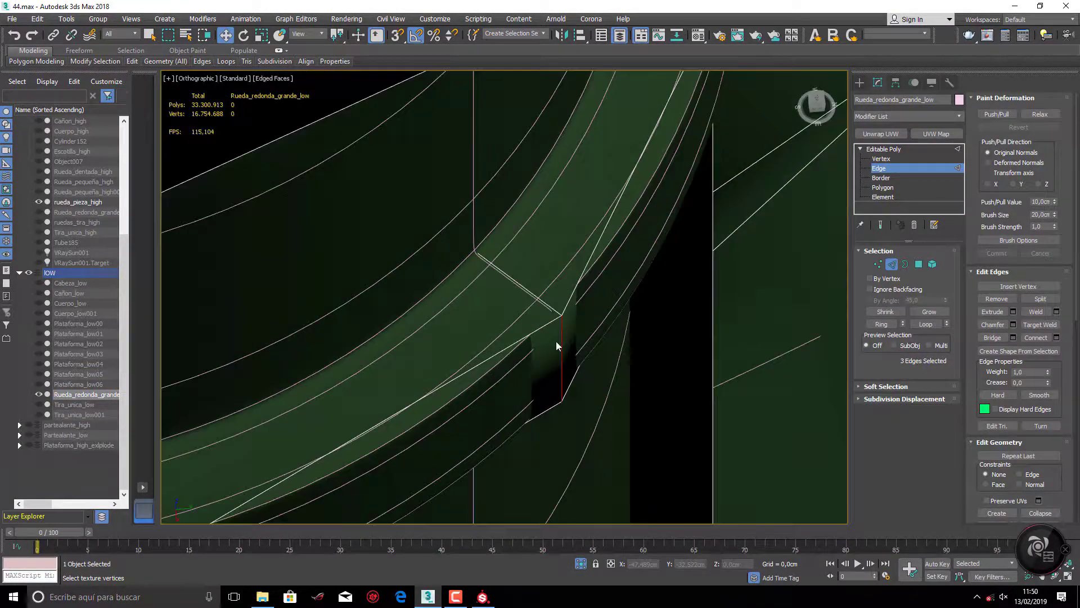
{"action": "left_click", "coordinate": [559, 343]}
{"action": "mouse_move", "coordinate": [569, 367]}
{"action": "middle_mouse_down", "text": "alt"}
{"action": "mouse_move", "coordinate": [629, 318]}
{"action": "mouse_move", "coordinate": [592, 439]}
{"action": "middle_mouse_up", "text": "alt"}
{"action": "key", "text": "ctrl+z"}
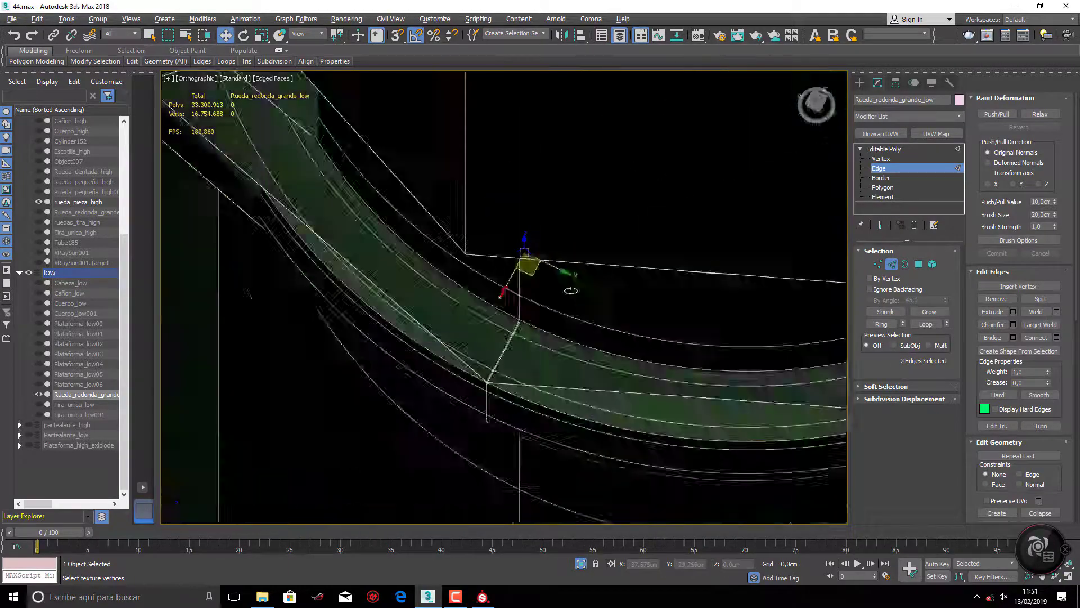
{"action": "mouse_move", "coordinate": [573, 322]}
{"action": "middle_mouse_down", "text": "alt"}
{"action": "mouse_move", "coordinate": [626, 313]}
{"action": "mouse_move", "coordinate": [479, 292]}
{"action": "mouse_move", "coordinate": [469, 416]}
{"action": "middle_mouse_up", "text": "alt"}
{"action": "scroll", "coordinate": [625, 312], "scroll_direction": "up", "scroll_amount": 3}
{"action": "key", "text": "ctrl+z"}
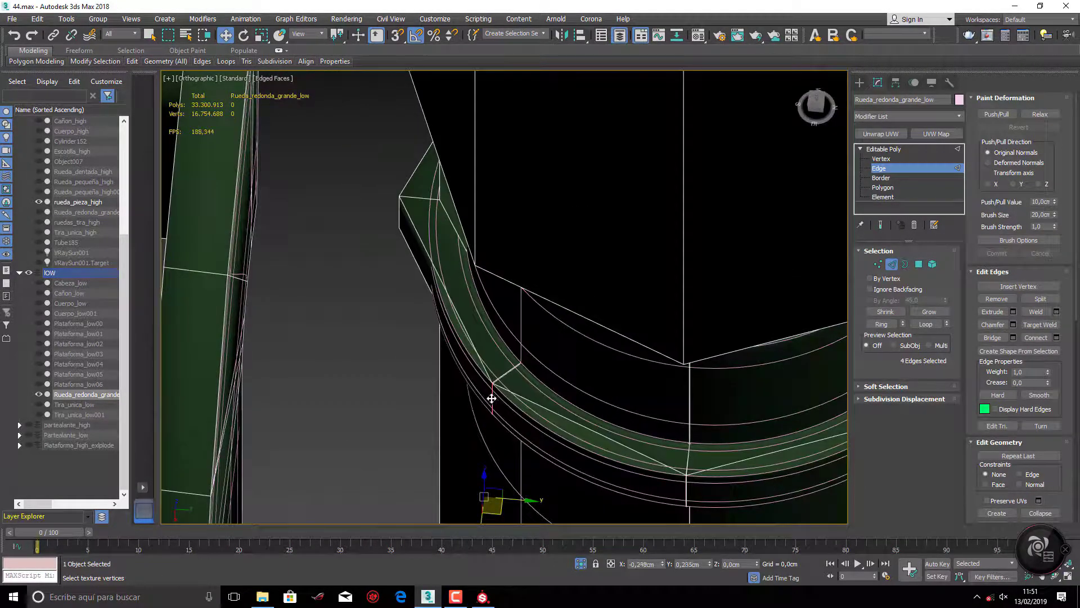
{"action": "scroll", "coordinate": [492, 398], "scroll_direction": "up", "scroll_amount": 4}
{"action": "middle_click_drag", "start_coordinate": [560, 411], "coordinate": [606, 302], "text": "alt"}
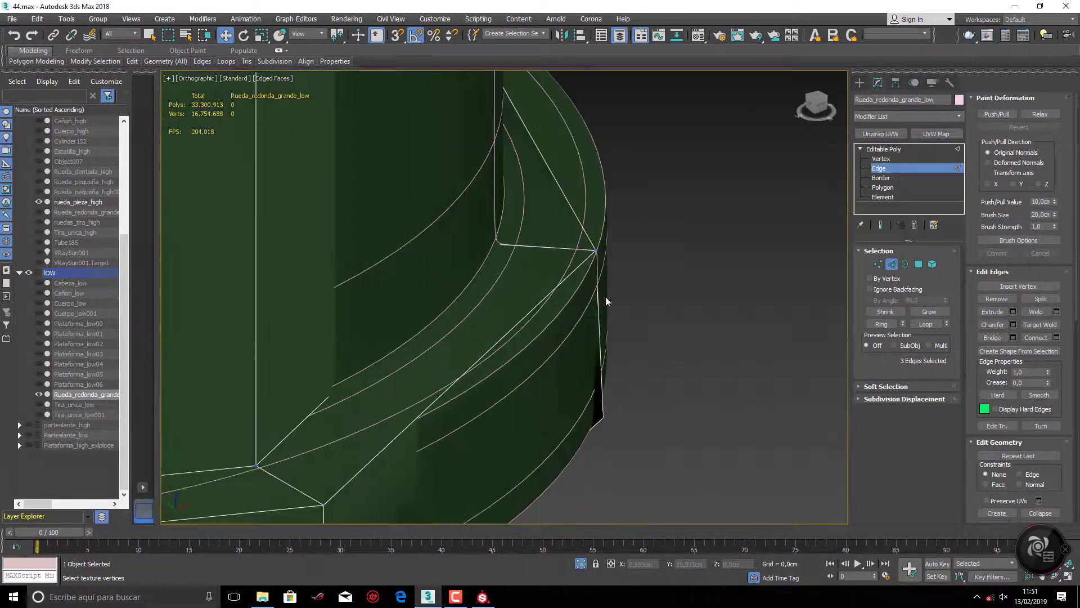
Check the rim corner vertex in wireframe, then return to edge editing at the collar.
{"action": "left_click", "coordinate": [819, 104]}
{"action": "key", "text": "F3"}
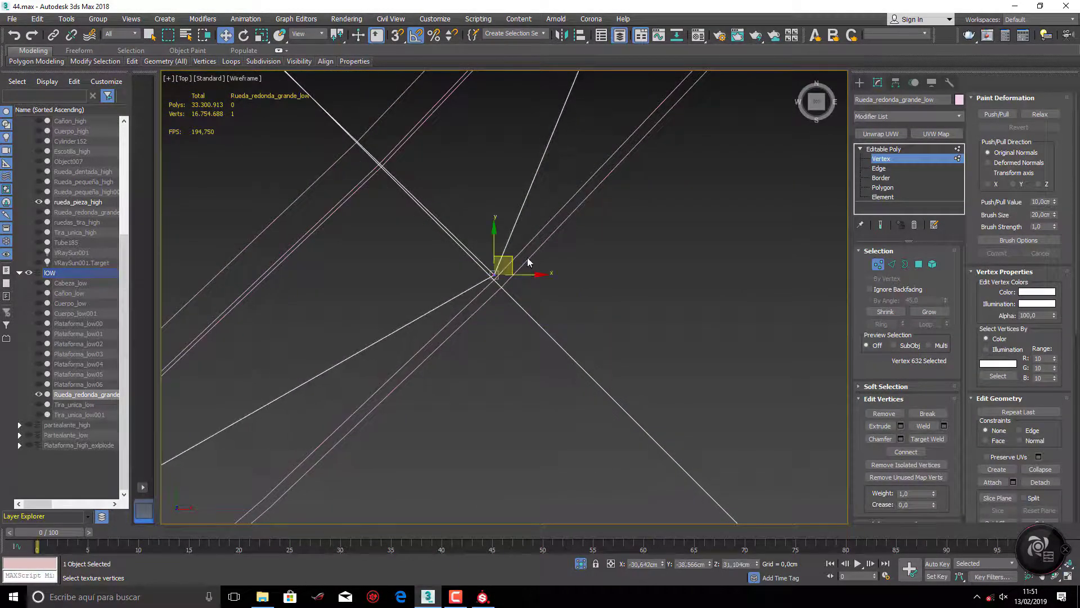
{"action": "key", "text": "F3"}
{"action": "key", "text": "shift+z"}
{"action": "key", "text": "shift+z"}
{"action": "mouse_move", "coordinate": [526, 266]}
{"action": "middle_mouse_down", "text": "alt"}
{"action": "mouse_move", "coordinate": [700, 277]}
{"action": "mouse_move", "coordinate": [607, 322]}
{"action": "middle_mouse_up", "text": "alt"}
Undo and redo back to the three-edge collar selection, then inspect the baked collar.
{"action": "key", "text": "2"}
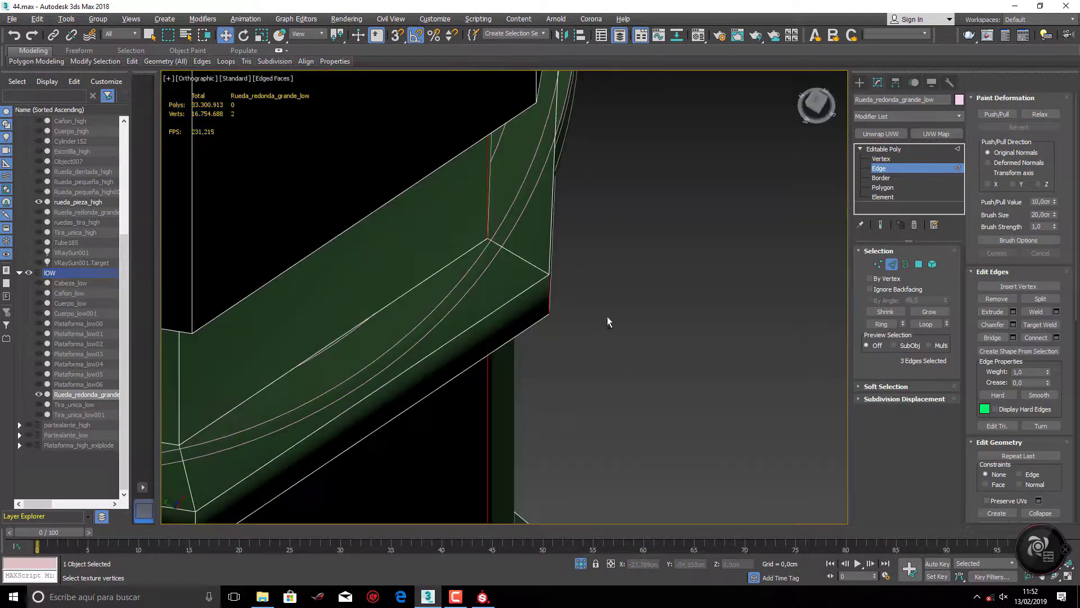
{"action": "key", "text": "ctrl+z"}
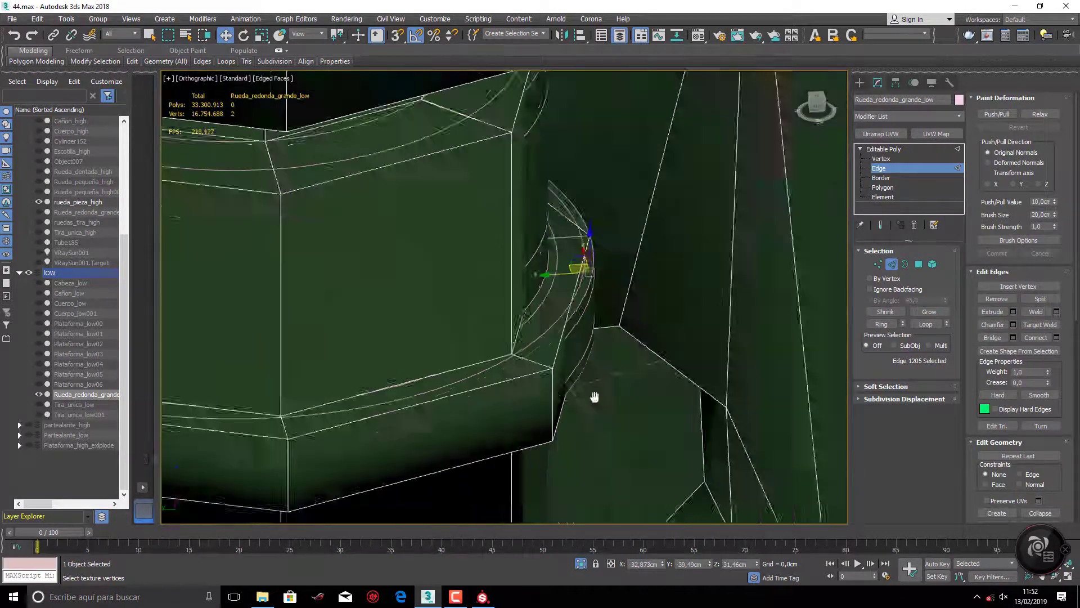
{"action": "key", "text": "shift+z"}
{"action": "key", "text": "shift+z"}
{"action": "key", "text": "ctrl+z"}
{"action": "key", "text": "shift+z"}
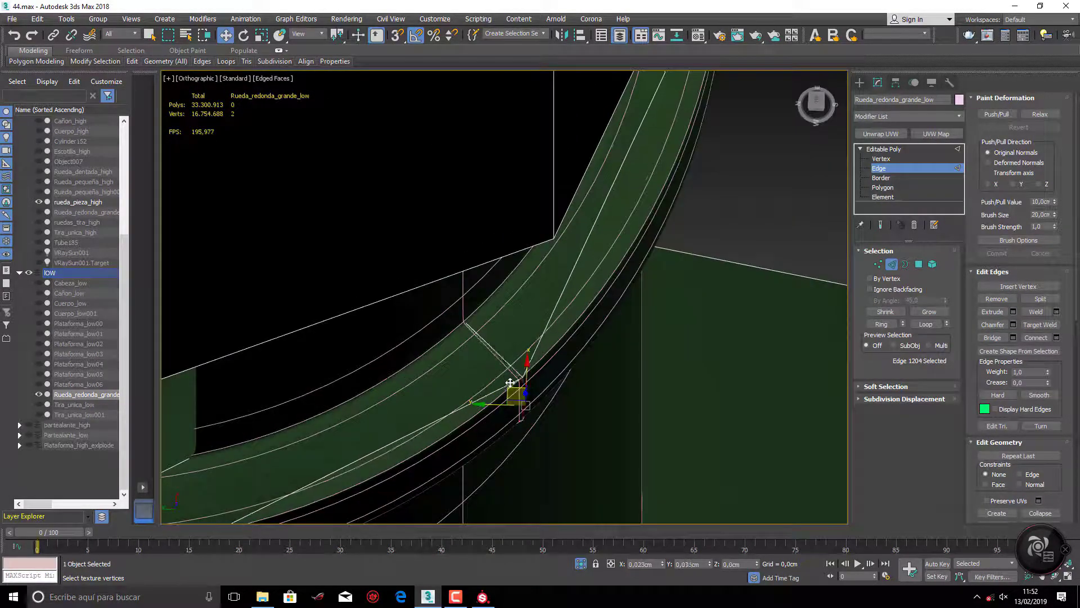
{"action": "key", "text": "shift+z"}
{"action": "key", "text": "shift+z"}
{"action": "key", "text": "shift+z"}
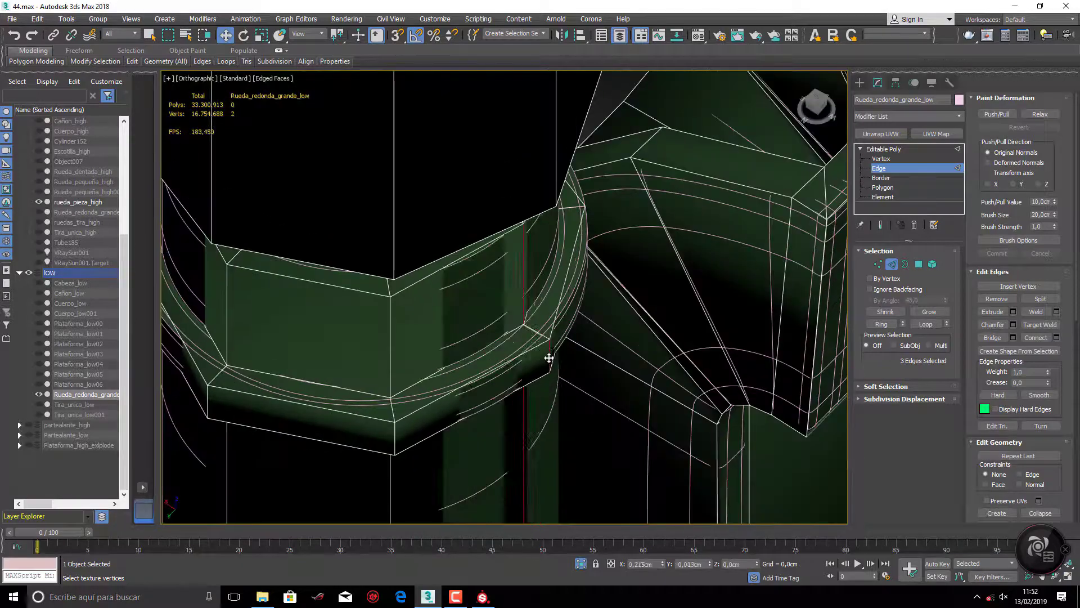
{"action": "key", "text": "ctrl+z"}
{"action": "key", "text": "shift+z"}
{"action": "key", "text": "shift+z"}
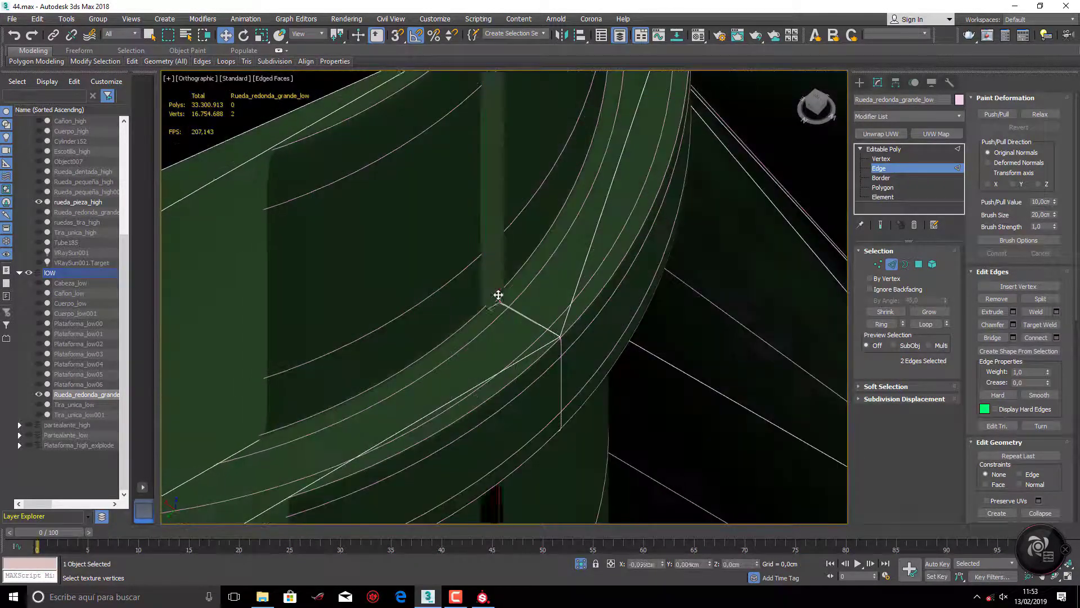
{"action": "key", "text": "shift+z"}
{"action": "key", "text": "shift+z"}
{"action": "key", "text": "ctrl+z"}
{"action": "key", "text": "shift+z"}
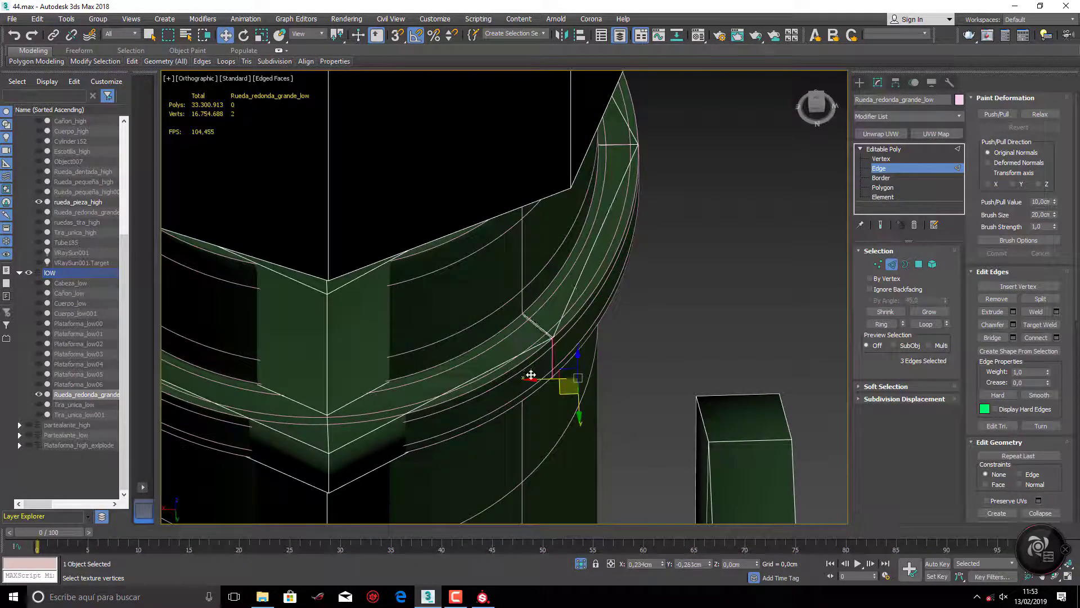
{"action": "key", "text": "shift+z"}
{"action": "key", "text": "shift+z"}
{"action": "key", "text": "ctrl+z"}
{"action": "key", "text": "shift+z"}
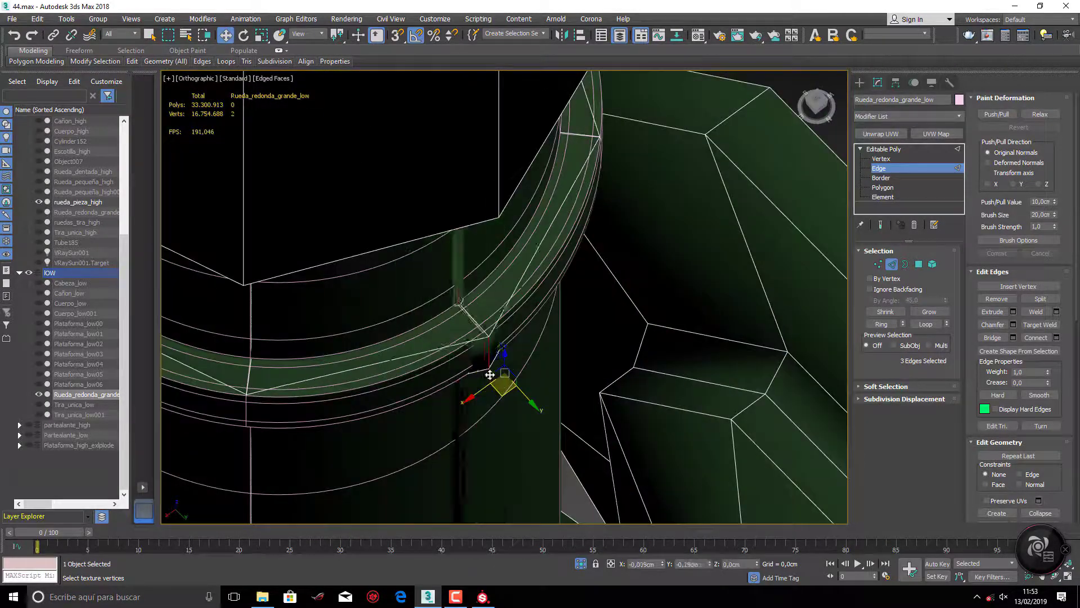
{"action": "key", "text": "shift+z"}
{"action": "key", "text": "ctrl+z"}
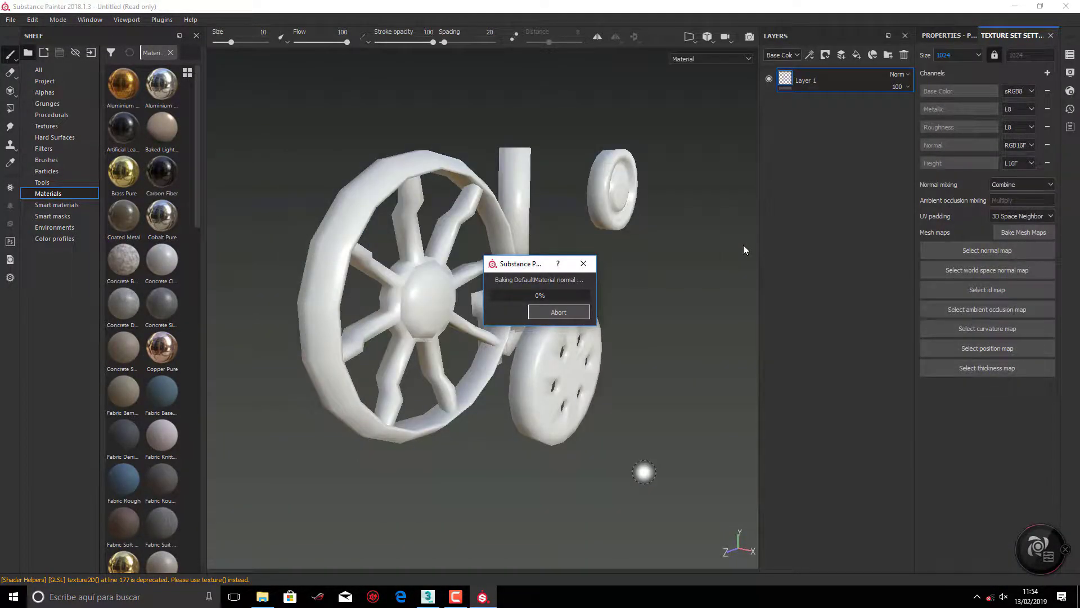
{"action": "scroll", "coordinate": [744, 251], "scroll_direction": "up", "scroll_amount": 10}
{"action": "left_click_drag", "start_coordinate": [697, 424], "coordinate": [658, 296], "text": "alt"}
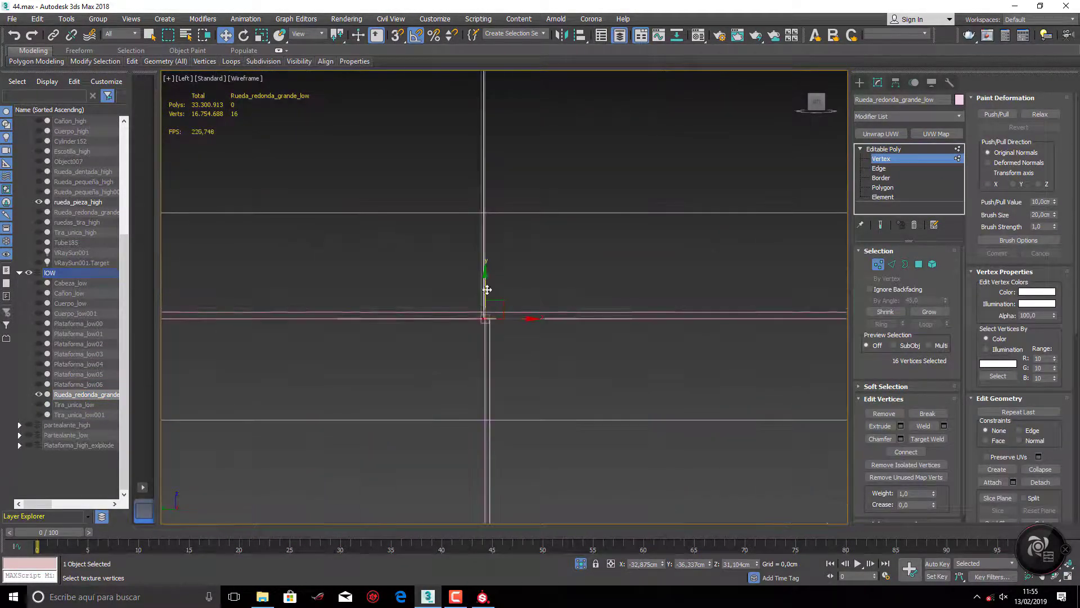
Select the ring of collar vertices on Rueda_redonda_grande_low from the Left view.
{"action": "middle_click_drag", "start_coordinate": [487, 289], "coordinate": [608, 357], "text": "alt"}
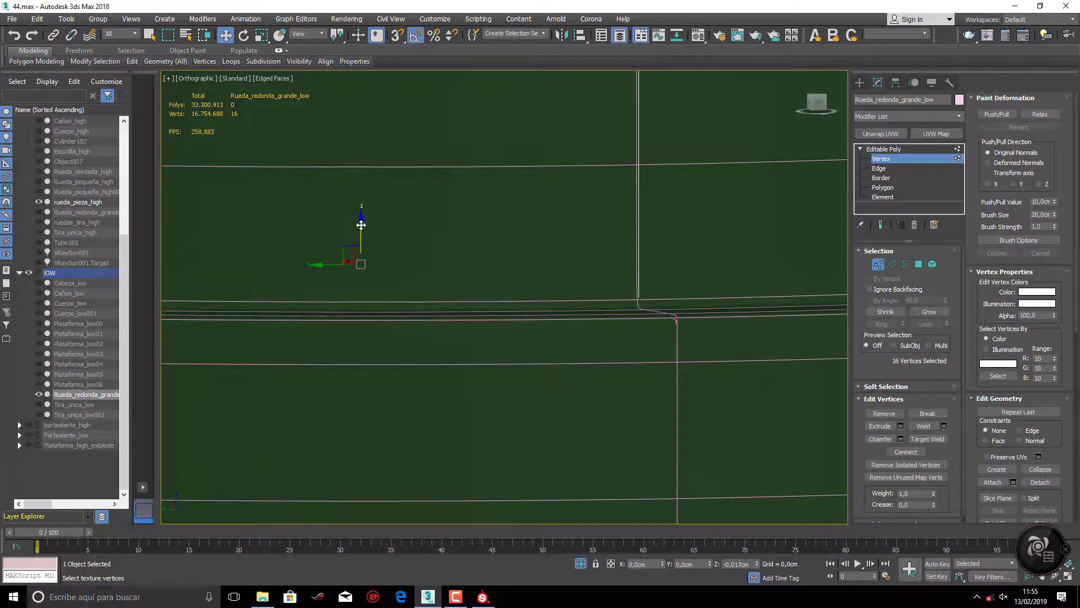
{"action": "scroll", "coordinate": [361, 224], "scroll_direction": "down", "scroll_amount": 5}
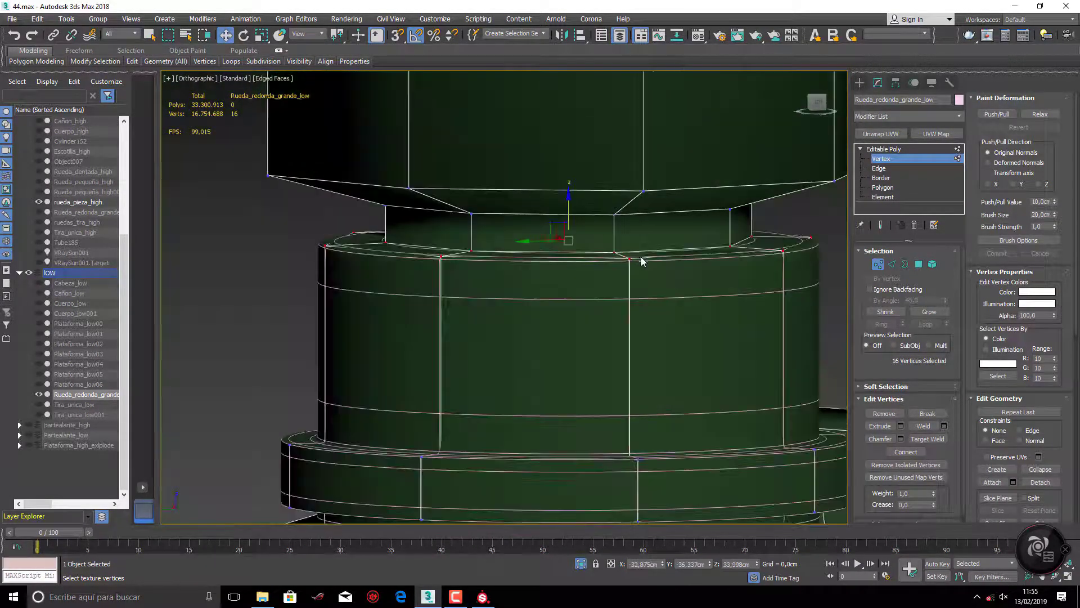
{"action": "key", "text": "l"}
{"action": "scroll", "coordinate": [569, 299], "scroll_direction": "up", "scroll_amount": 3}
{"action": "left_click_drag", "start_coordinate": [325, 250], "coordinate": [837, 291]}
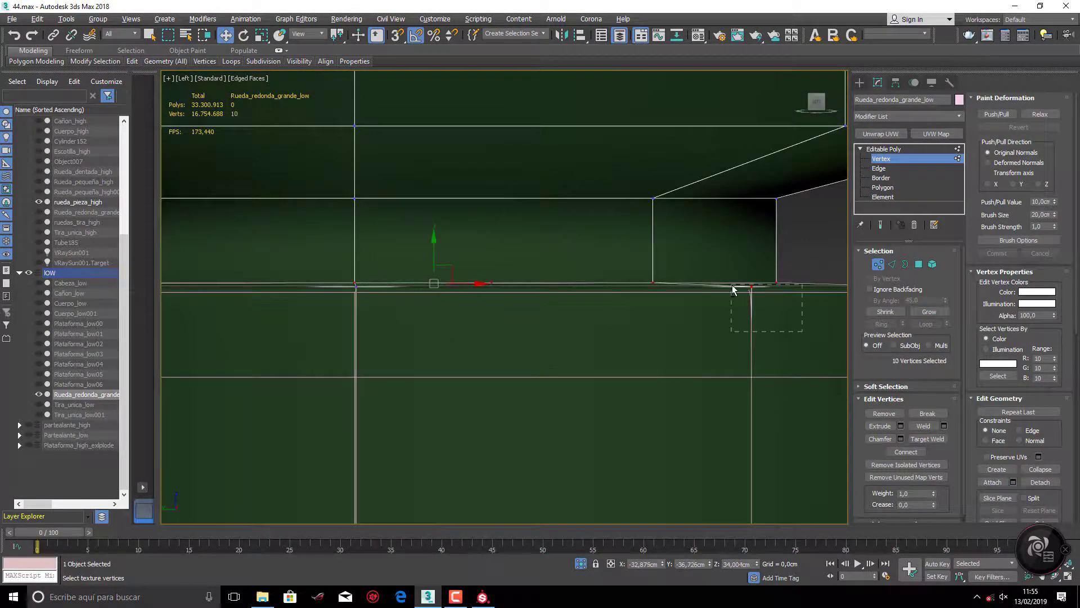
{"action": "left_click_drag", "start_coordinate": [802, 331], "coordinate": [732, 290]}
Orbit and zoom around the selected collar vertices, then return to the Left view.
{"action": "scroll", "coordinate": [769, 346], "scroll_direction": "down", "scroll_amount": 3}
{"action": "middle_click_drag", "start_coordinate": [583, 307], "coordinate": [619, 315], "text": "alt"}
{"action": "scroll", "coordinate": [712, 307], "scroll_direction": "up", "scroll_amount": 3}
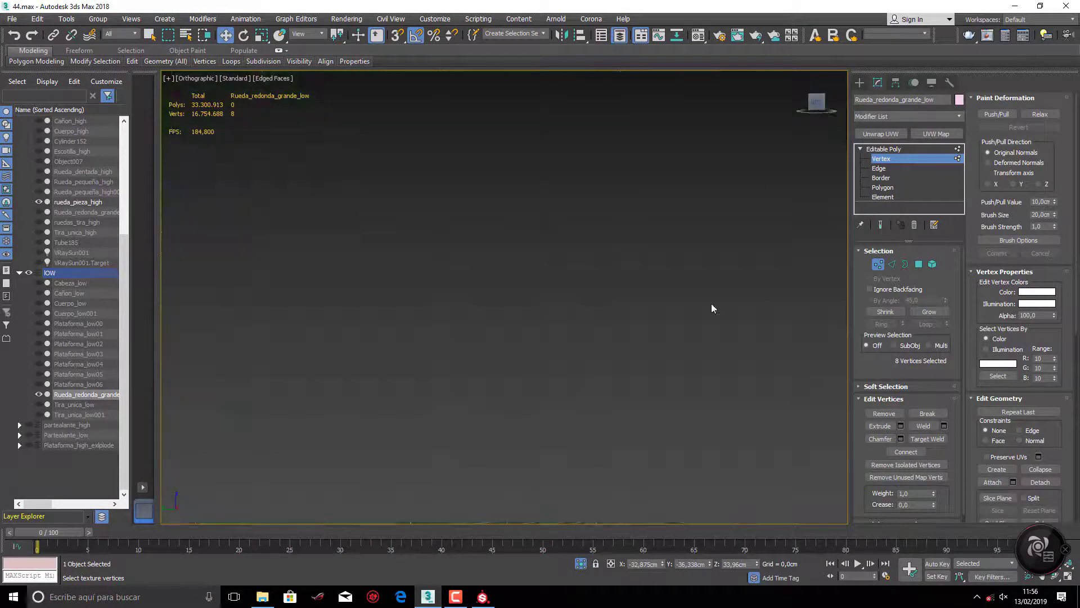
{"action": "scroll", "coordinate": [712, 307], "scroll_direction": "down", "scroll_amount": 3}
{"action": "scroll", "coordinate": [637, 330], "scroll_direction": "up", "scroll_amount": 3}
{"action": "scroll", "coordinate": [637, 330], "scroll_direction": "down", "scroll_amount": 3}
{"action": "key", "text": "l"}
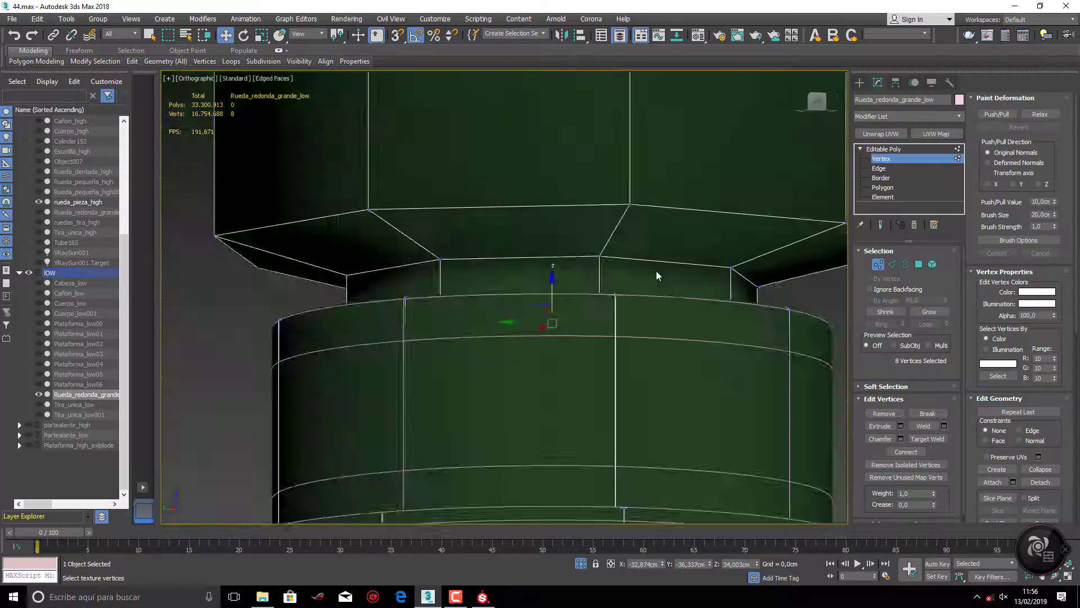
{"action": "scroll", "coordinate": [657, 272], "scroll_direction": "up", "scroll_amount": 2}
{"action": "scroll", "coordinate": [615, 338], "scroll_direction": "up", "scroll_amount": 2}
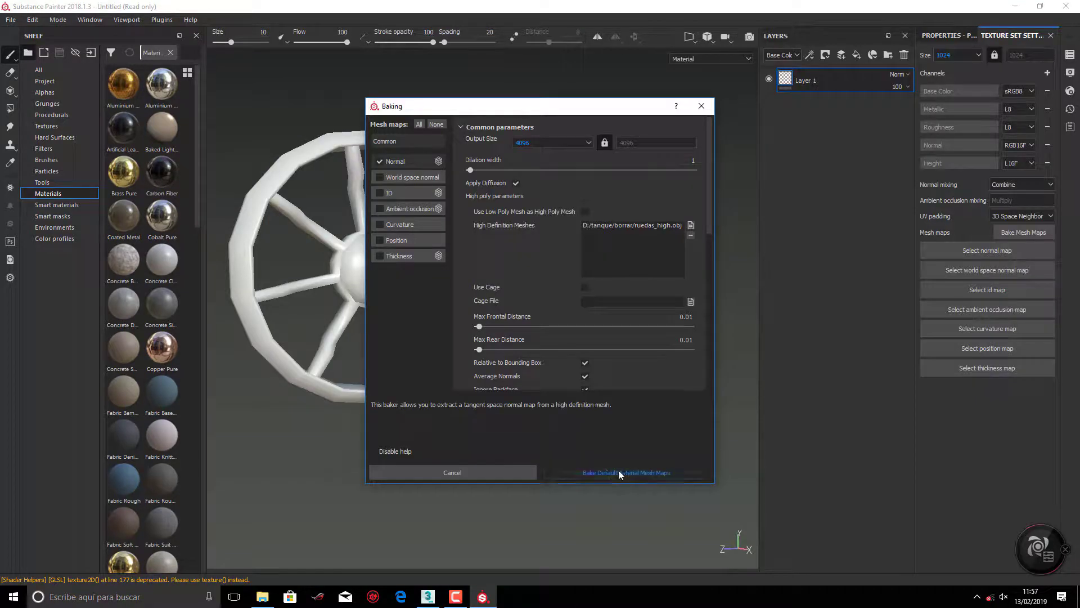
Bake the normal map, then orbit the collar and show the mesh wireframe over it.
{"action": "left_click", "coordinate": [619, 473]}
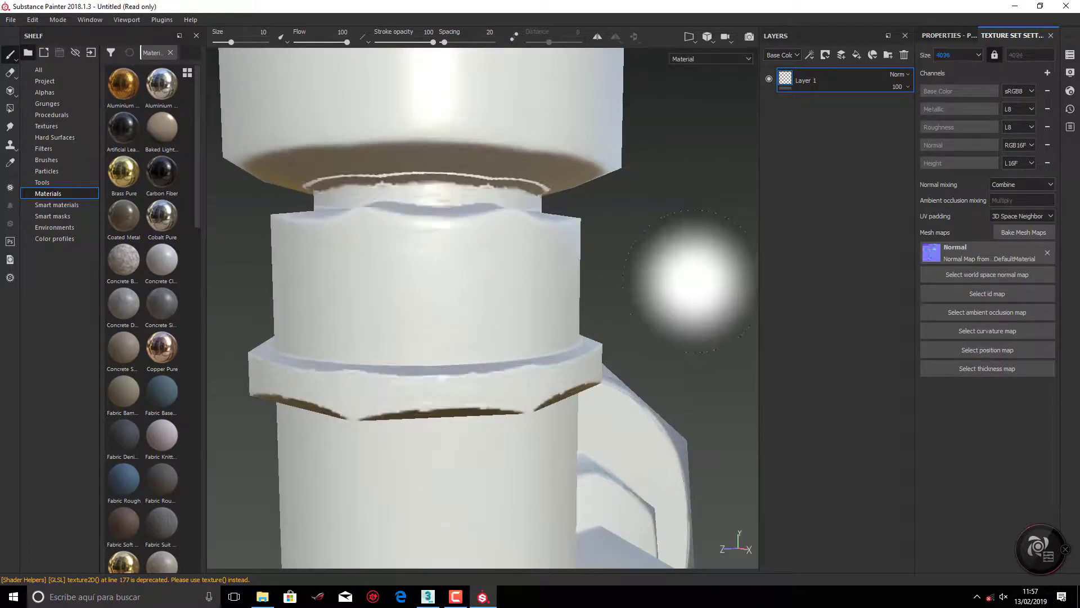
{"action": "left_click_drag", "start_coordinate": [692, 281], "coordinate": [727, 315], "text": "alt"}
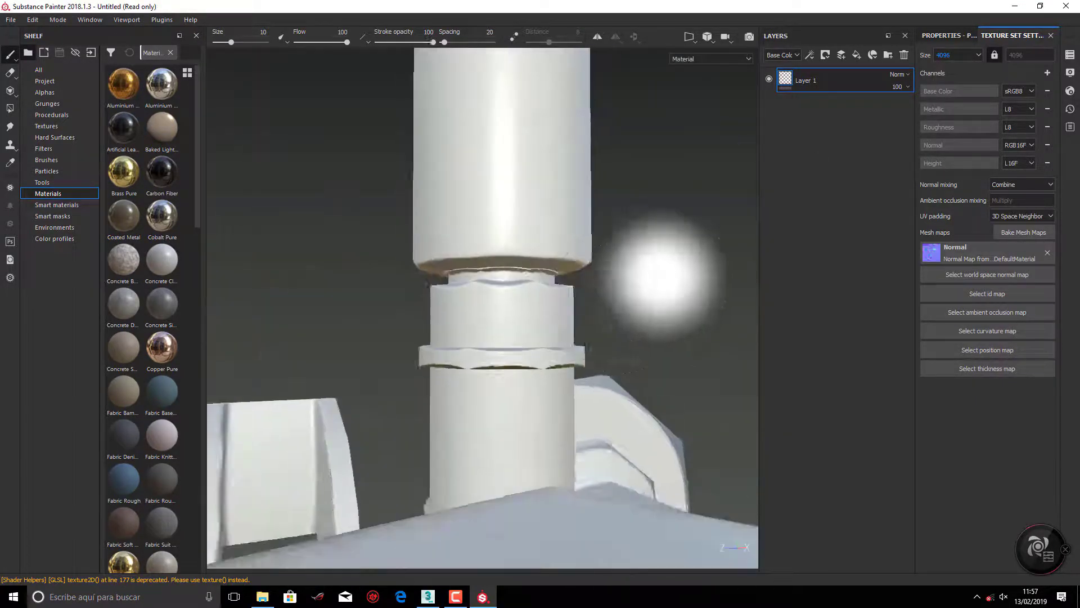
{"action": "key", "text": "4"}
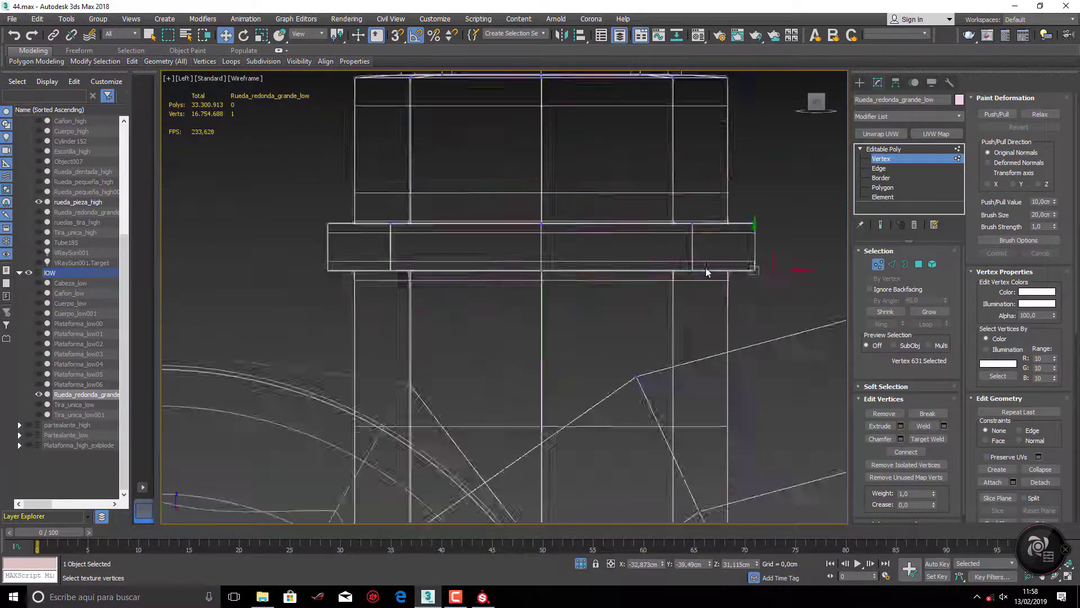
Inspect the collar edges in the Left view, toggling wireframe and edged-faces display.
{"action": "key", "text": "F3"}
{"action": "middle_click_drag", "start_coordinate": [707, 273], "coordinate": [506, 258], "text": "alt"}
{"action": "key", "text": "2"}
{"action": "scroll", "coordinate": [529, 312], "scroll_direction": "up", "scroll_amount": 3}
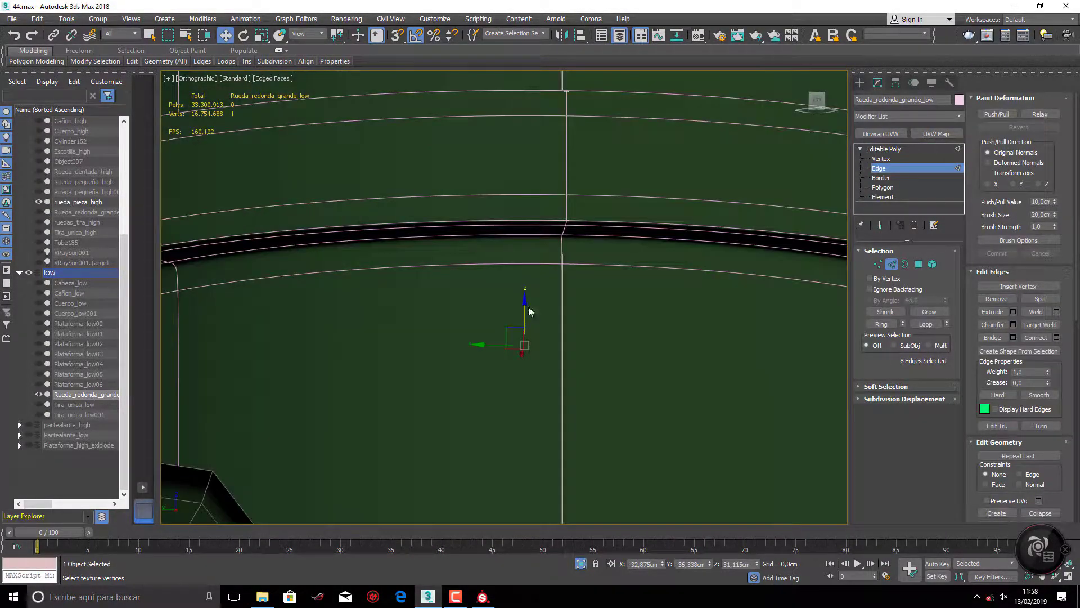
{"action": "key", "text": "F3"}
{"action": "key", "text": "F3"}
{"action": "key", "text": "l"}
{"action": "key", "text": "F3"}
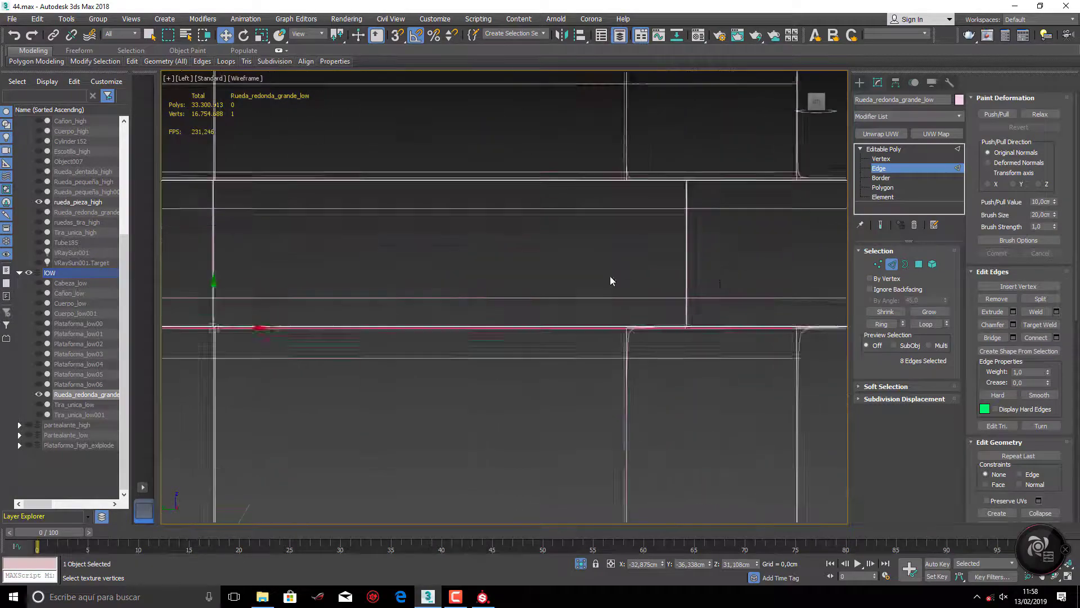
Set TurboSmooth to 5 iterations on rueda_pieza_high and start exporting it as OBJ.
{"action": "key", "text": "F3"}
{"action": "middle_click_drag", "start_coordinate": [474, 343], "coordinate": [495, 286]}
{"action": "scroll", "coordinate": [494, 289], "scroll_direction": "down", "scroll_amount": 3}
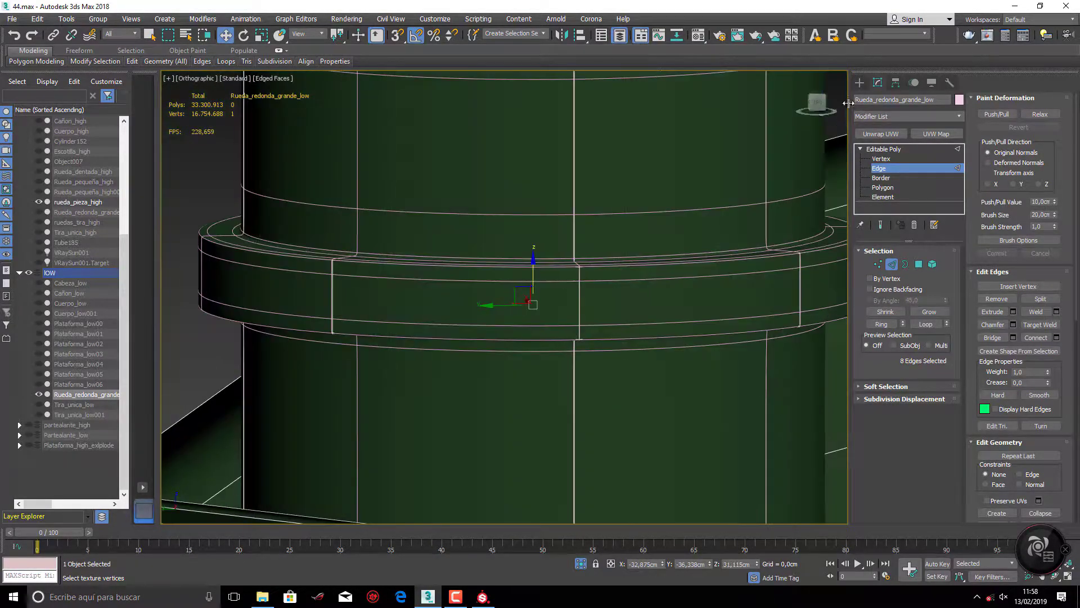
{"action": "key", "text": "F3"}
{"action": "key", "text": "F3"}
{"action": "middle_click_drag", "start_coordinate": [610, 248], "coordinate": [553, 293], "text": "alt"}
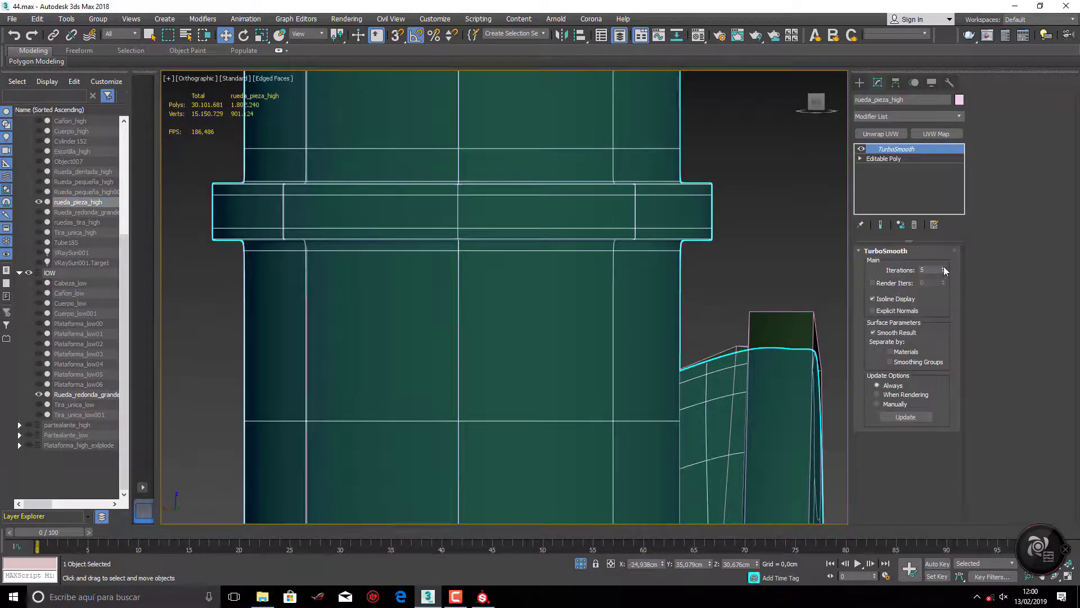
{"action": "left_click", "coordinate": [944, 270]}
{"action": "left_click", "coordinate": [637, 332]}
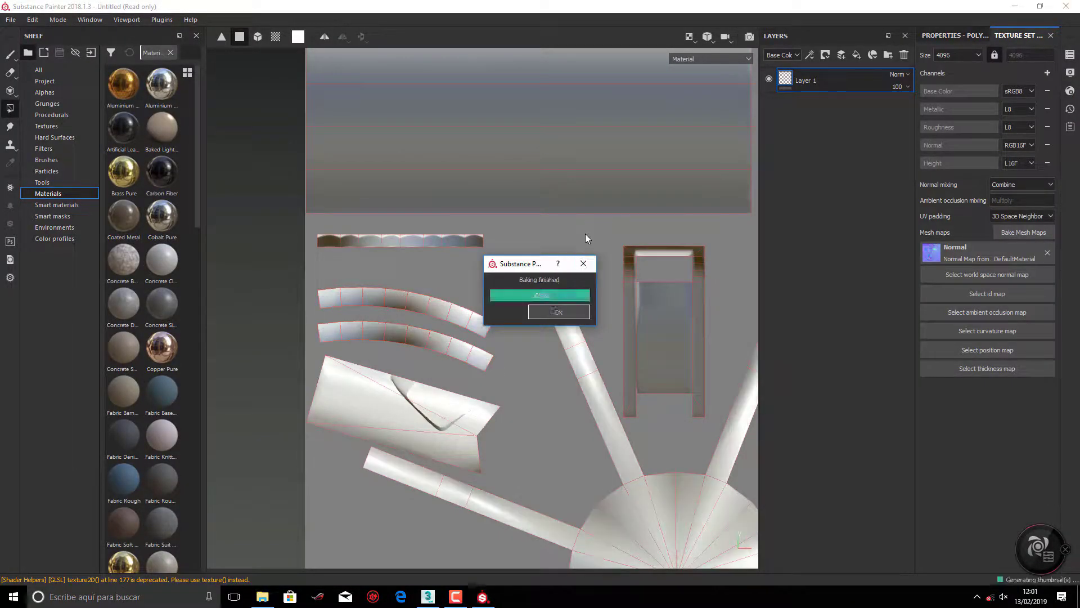
Dismiss the Baking finished message in Substance Painter.
{"action": "key", "text": "F1"}
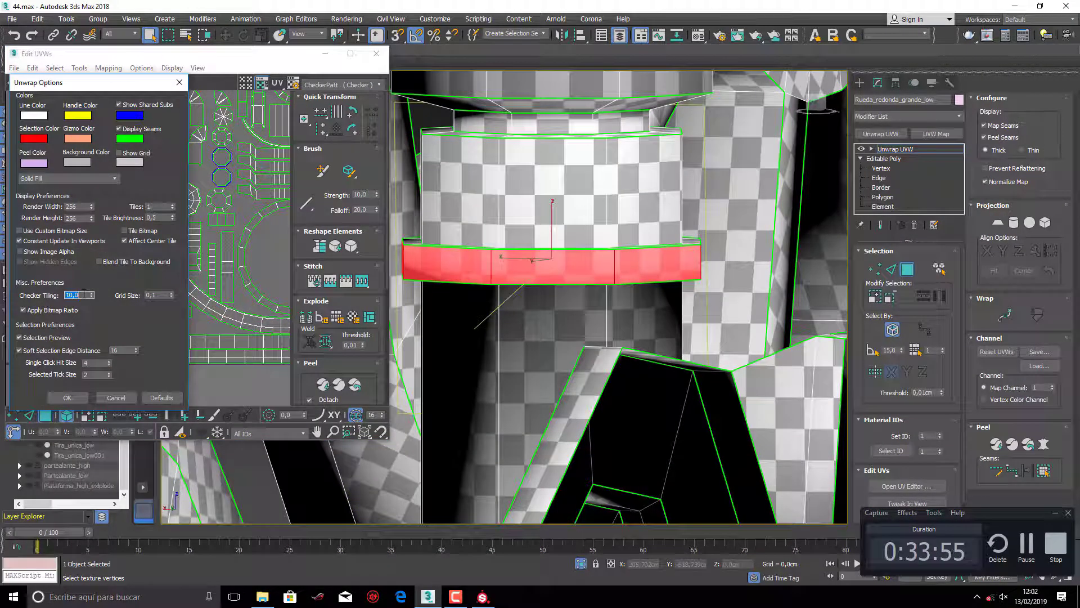
Set the checker tiling to 1 and export rueda_pieza_high with the OBJ export settings.
{"action": "type", "text": "1"}
{"action": "key", "text": "Return"}
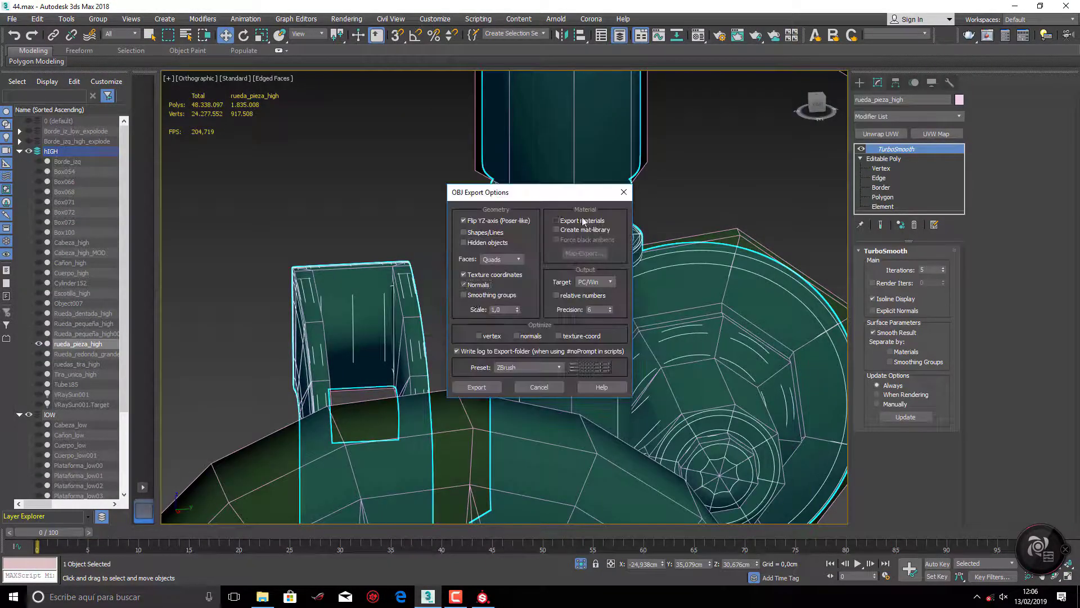
{"action": "key", "text": "Return"}
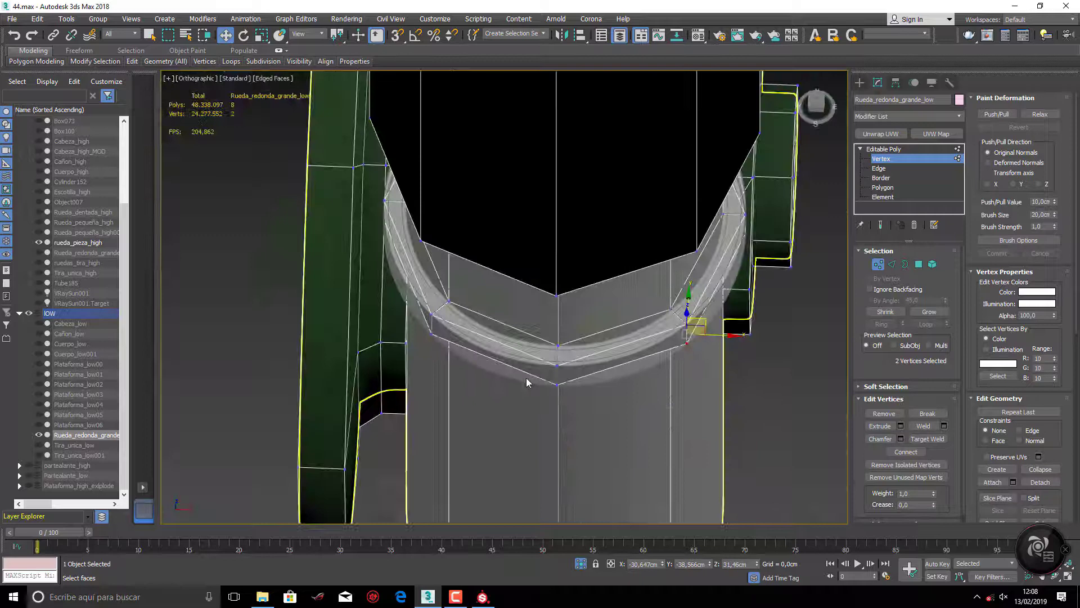
Select and reposition the collar vertices on Rueda_redonda_grande_low.
{"action": "left_click_drag", "start_coordinate": [667, 420], "coordinate": [590, 478]}
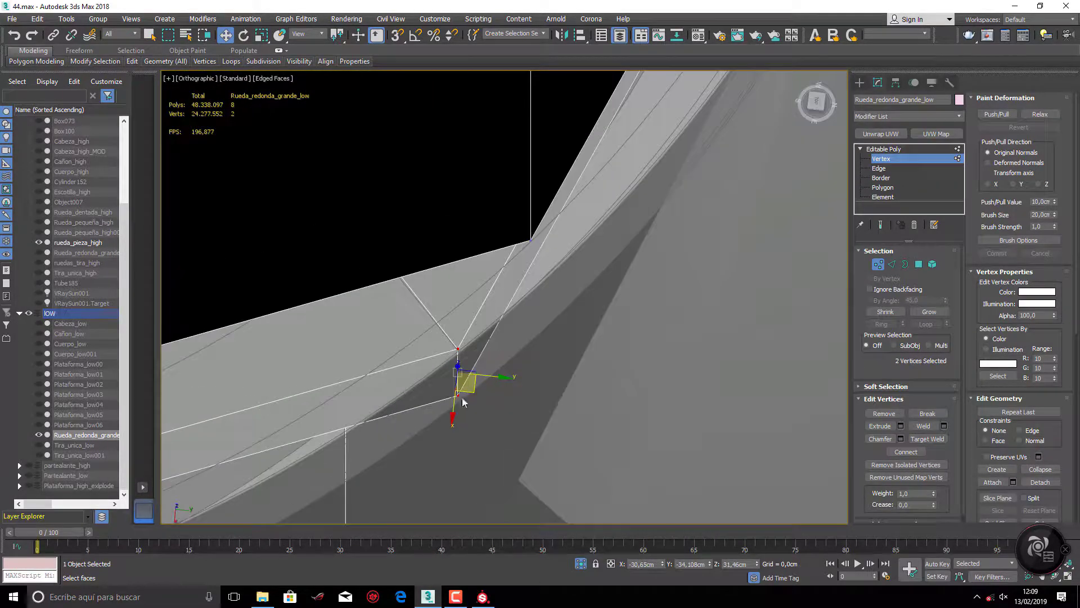
{"action": "middle_click_drag", "start_coordinate": [462, 402], "coordinate": [542, 423], "text": "alt"}
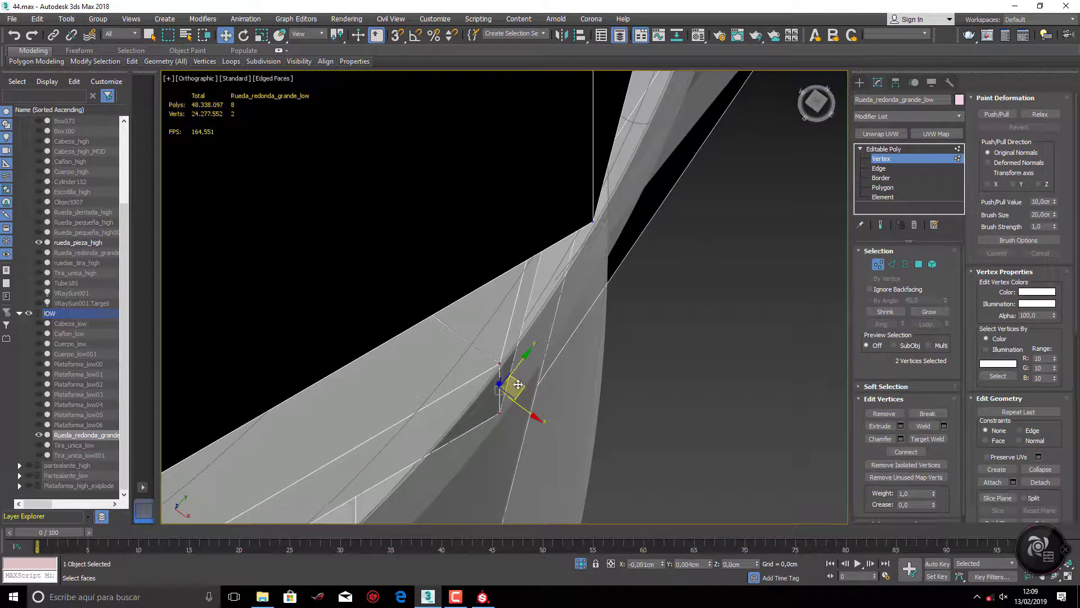
{"action": "left_click", "coordinate": [430, 429], "text": "ctrl"}
{"action": "mouse_move", "coordinate": [430, 430]}
{"action": "middle_mouse_down", "text": "alt"}
{"action": "mouse_move", "coordinate": [431, 381]}
{"action": "mouse_move", "coordinate": [471, 363]}
{"action": "mouse_move", "coordinate": [475, 397]}
{"action": "mouse_move", "coordinate": [470, 360]}
{"action": "mouse_move", "coordinate": [491, 416]}
{"action": "mouse_move", "coordinate": [562, 338]}
{"action": "middle_mouse_up", "text": "alt"}
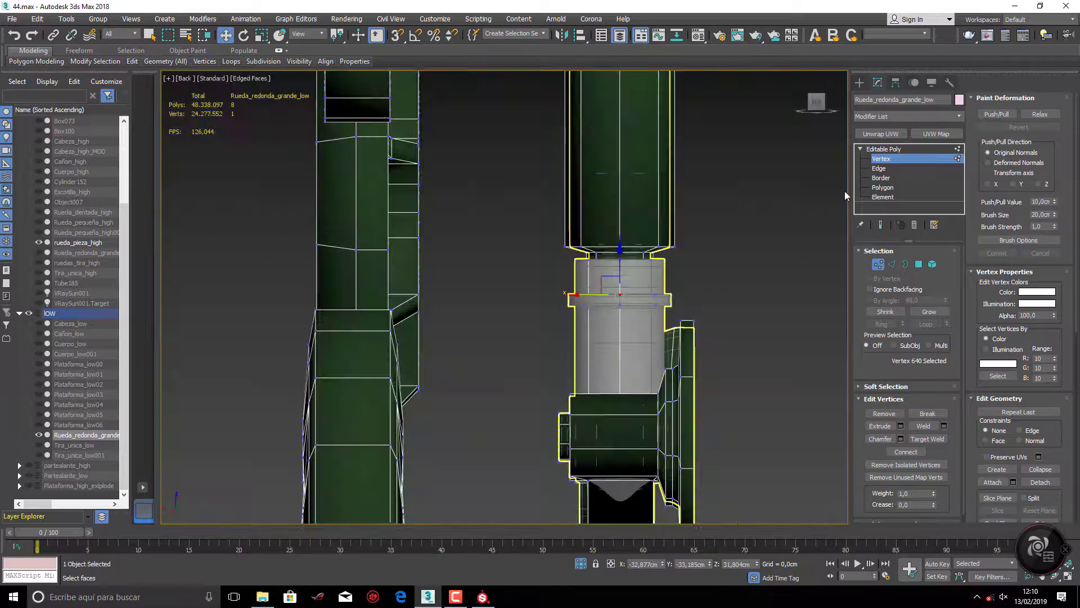
Export only Rueda_redonda_grande_low to the target OBJ file.
{"action": "left_click", "coordinate": [883, 148]}
{"action": "left_click", "coordinate": [12, 18]}
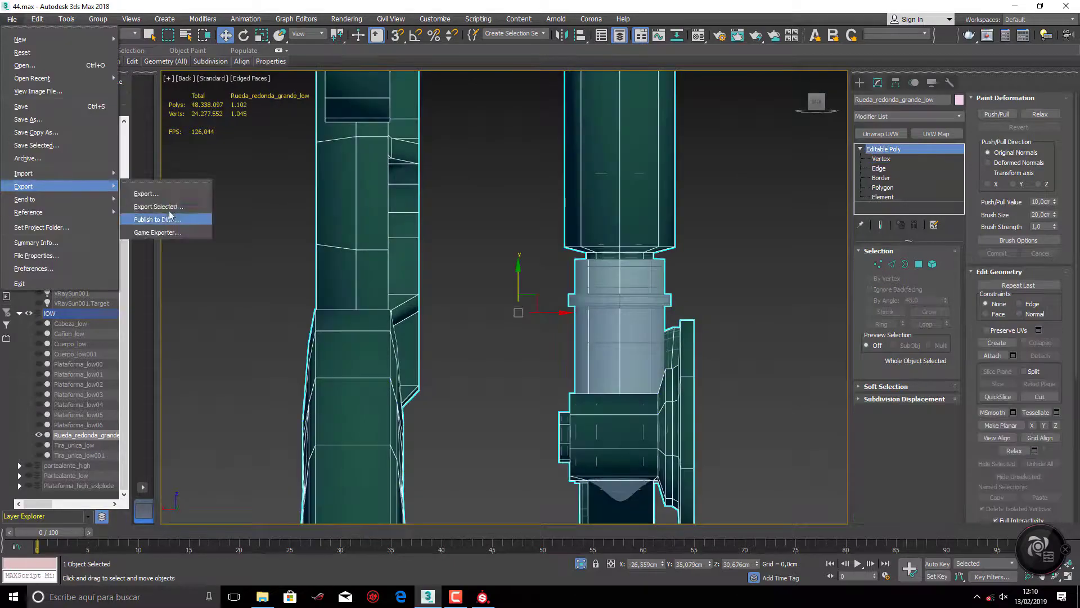
{"action": "left_click", "coordinate": [144, 215]}
{"action": "double_click", "coordinate": [483, 181]}
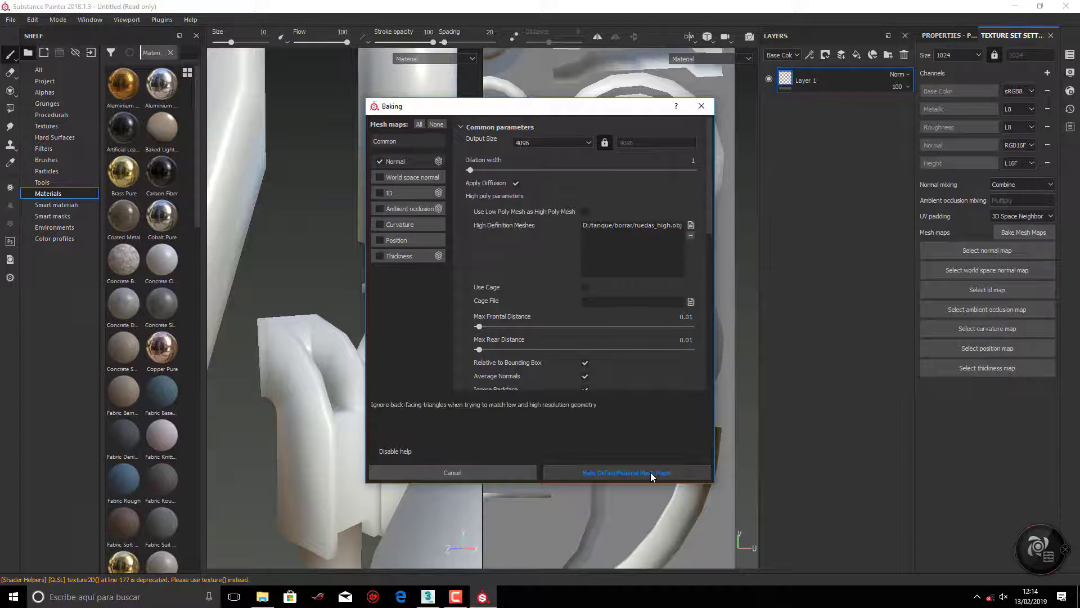
Bake the DefaultMaterial normal map from the newly exported meshes.
{"action": "left_click", "coordinate": [651, 472]}
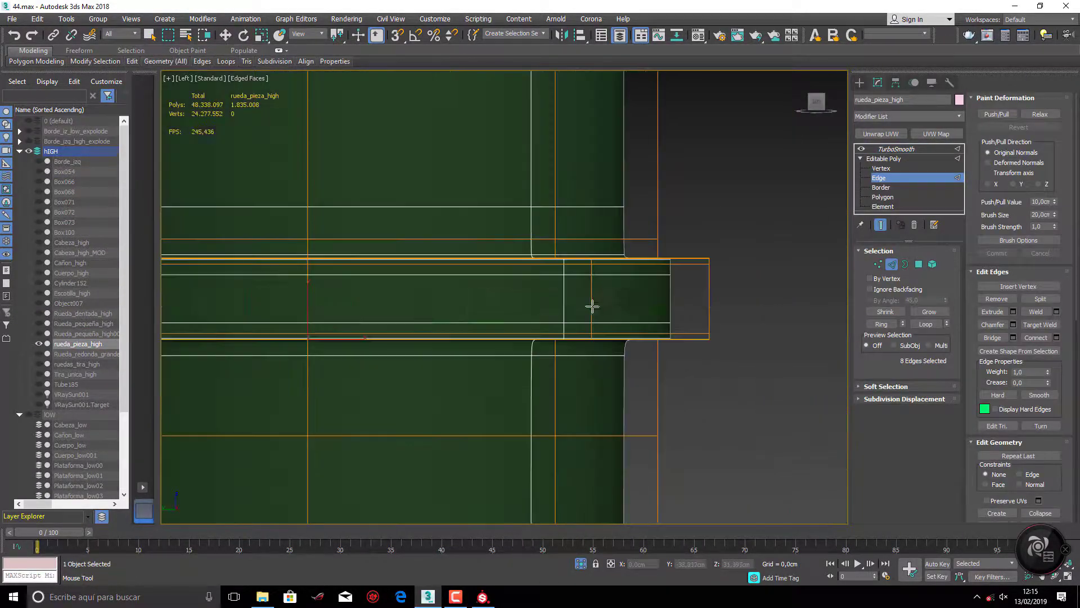
Orbit around the collar ring of rueda_pieza_high to inspect its edge loops.
{"action": "middle_click_drag", "start_coordinate": [587, 291], "coordinate": [654, 299], "text": "alt"}
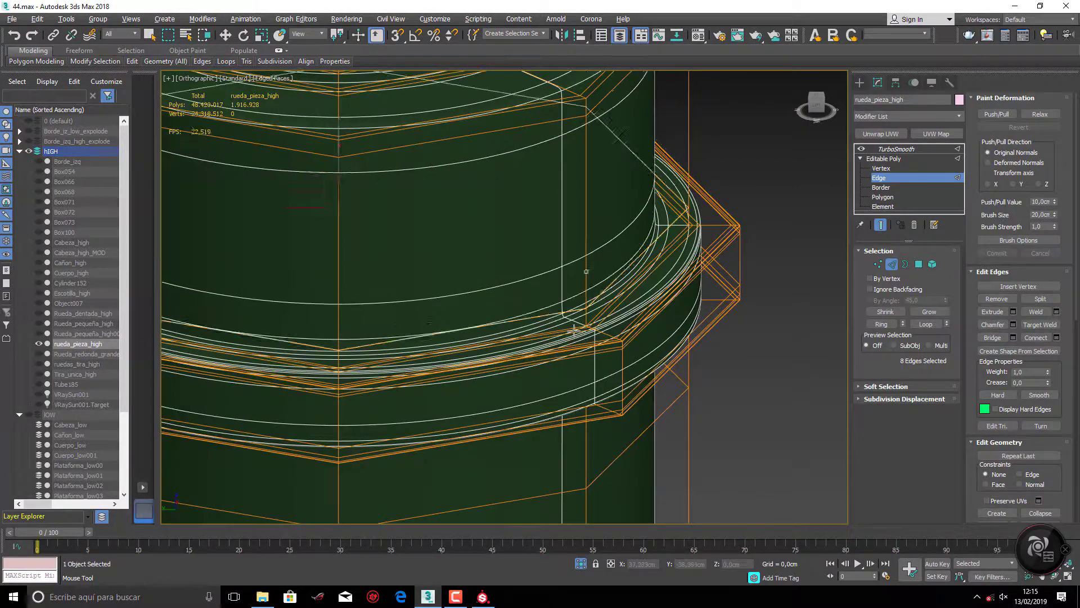
{"action": "middle_click_drag", "start_coordinate": [574, 331], "coordinate": [551, 266], "text": "alt"}
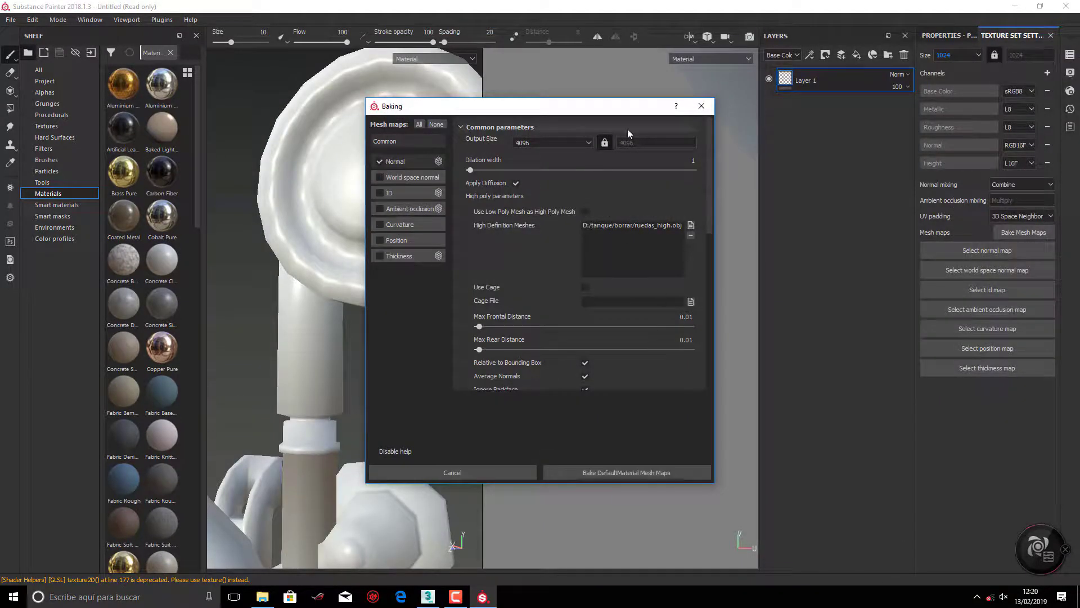
Bake the normal map at 4096 resolution.
{"action": "left_click", "coordinate": [626, 472]}
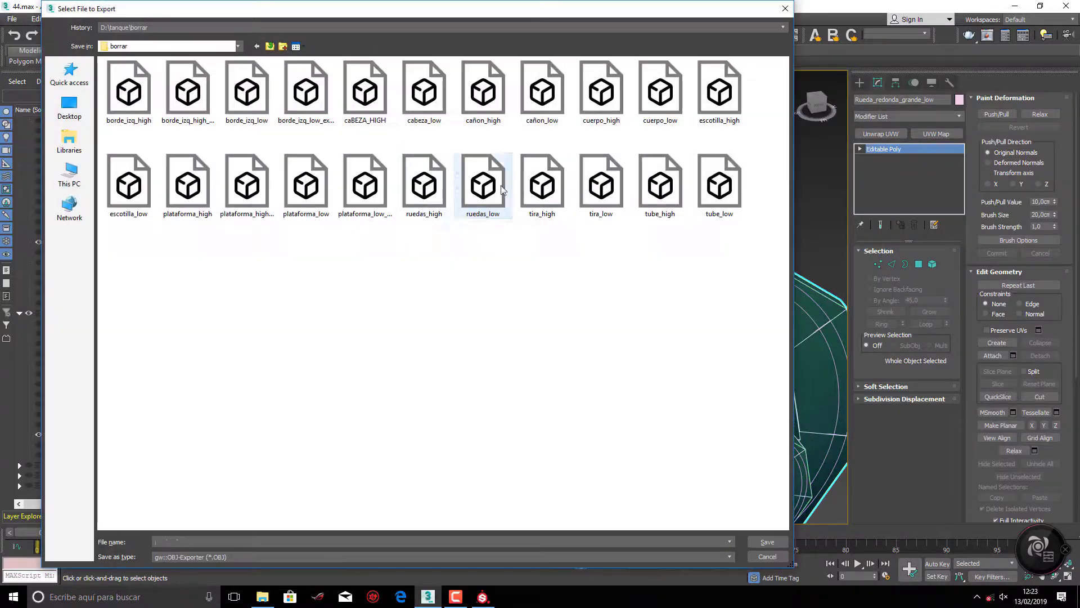
Scale the low-poly wheel's collar, overwrite ruedas_low.obj, and open the texture size list.
{"action": "double_click", "coordinate": [502, 189]}
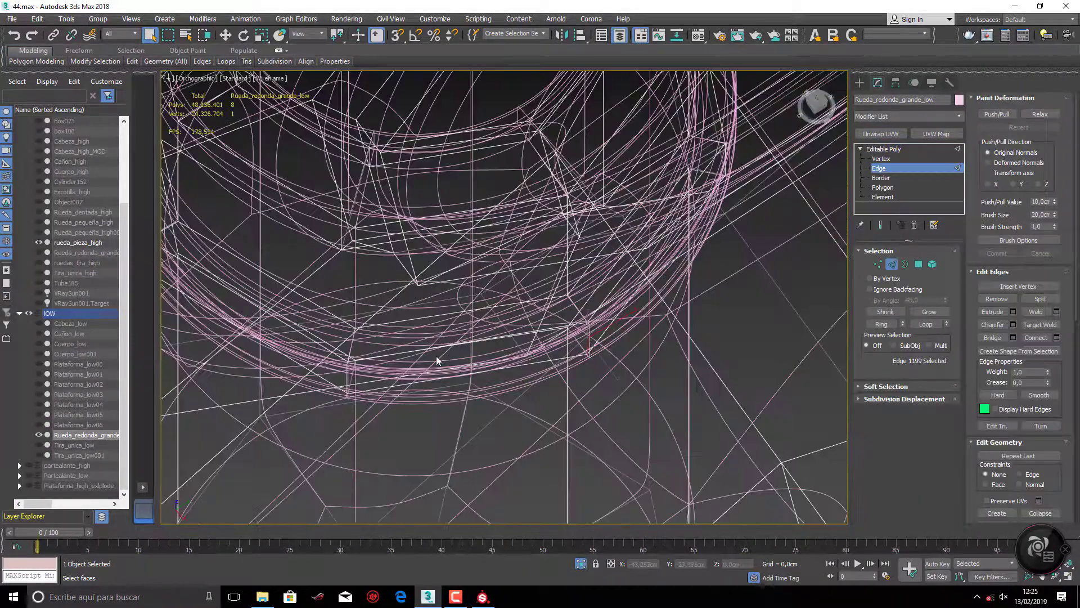
{"action": "scroll", "coordinate": [343, 365], "scroll_direction": "down", "scroll_amount": 10}
{"action": "key", "text": "r"}
{"action": "scroll", "coordinate": [506, 309], "scroll_direction": "up", "scroll_amount": 5}
{"action": "scroll", "coordinate": [427, 320], "scroll_direction": "up", "scroll_amount": 3}
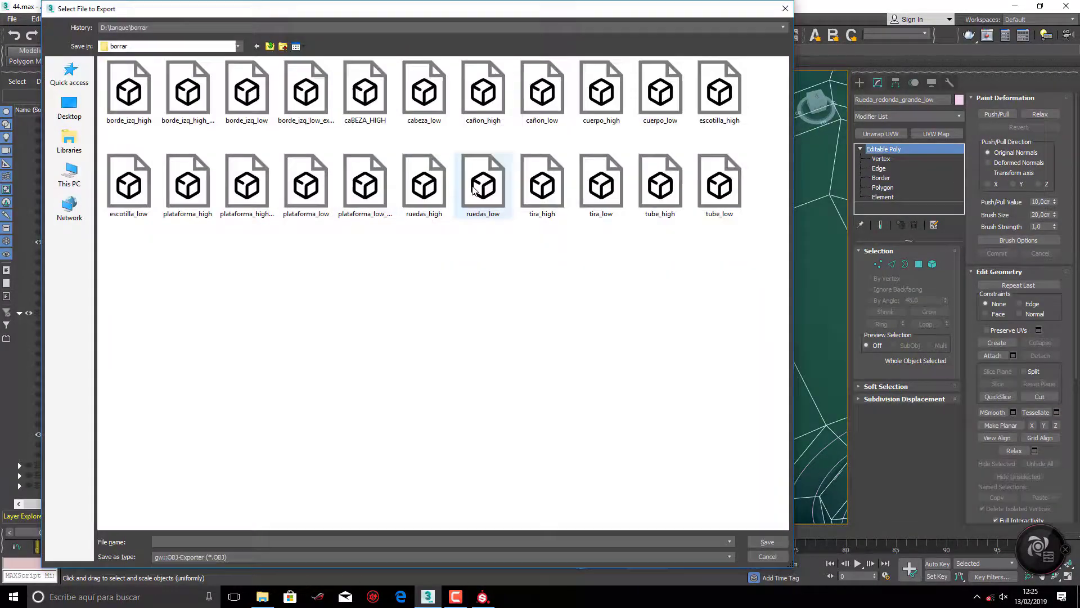
{"action": "double_click", "coordinate": [473, 191]}
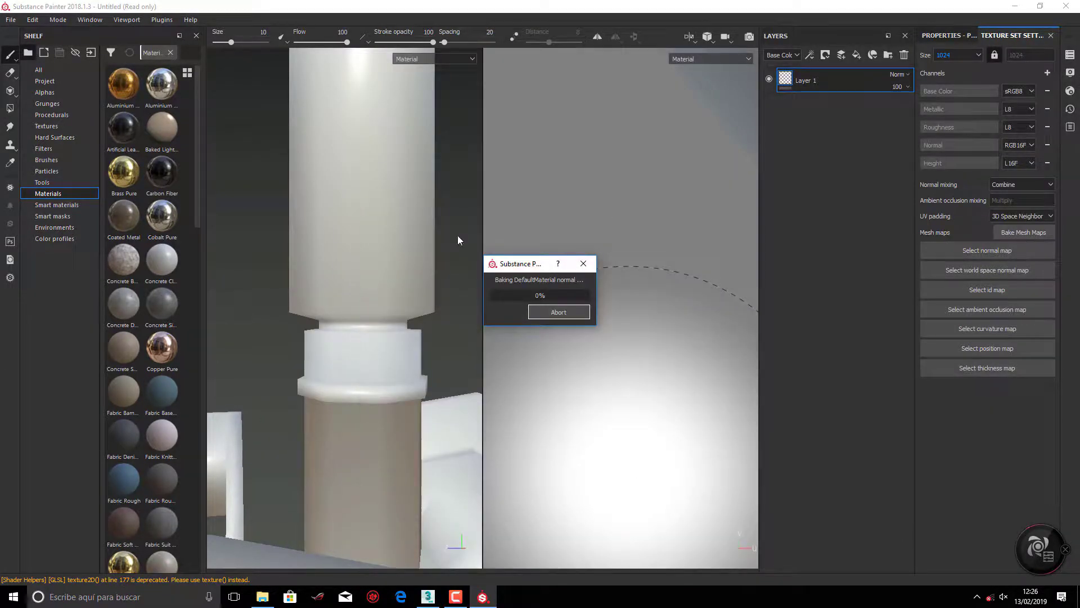
{"action": "left_click", "coordinate": [958, 54]}
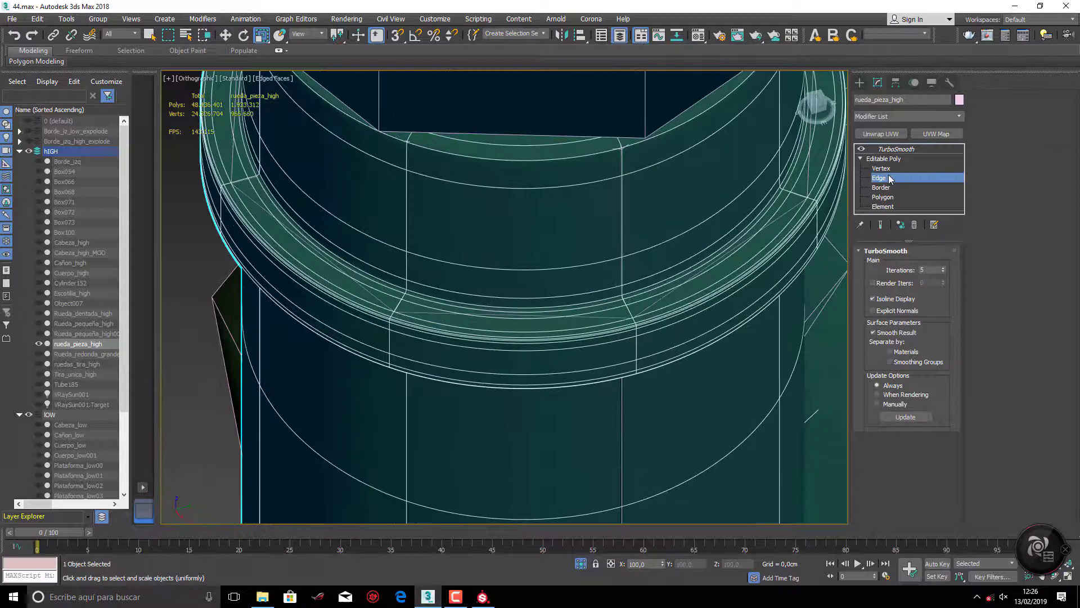
Edit and move the edges of rueda_pieza_high with TurboSmooth hidden.
{"action": "left_click", "coordinate": [890, 179]}
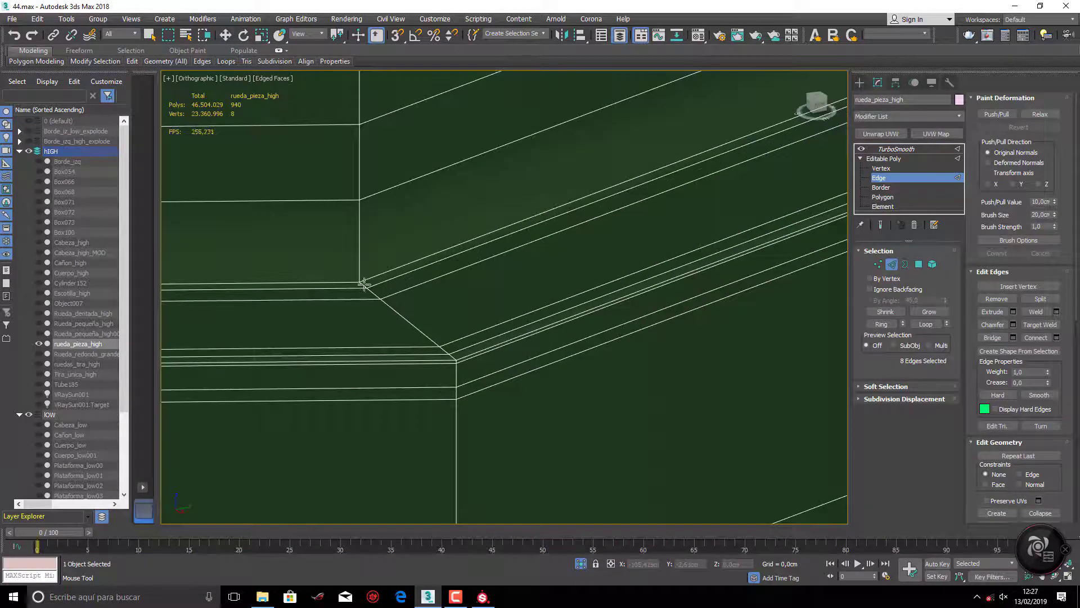
{"action": "scroll", "coordinate": [563, 270], "scroll_direction": "down", "scroll_amount": 3}
{"action": "scroll", "coordinate": [563, 259], "scroll_direction": "down", "scroll_amount": 3}
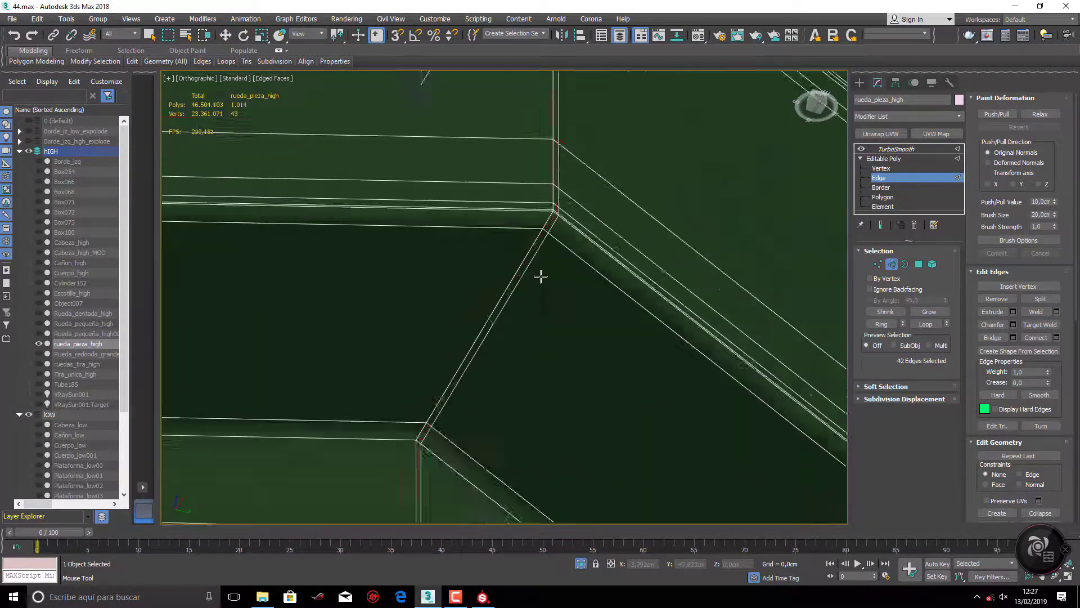
{"action": "scroll", "coordinate": [507, 304], "scroll_direction": "down", "scroll_amount": 3}
{"action": "scroll", "coordinate": [540, 327], "scroll_direction": "down", "scroll_amount": 3}
{"action": "key", "text": "w"}
{"action": "scroll", "coordinate": [606, 324], "scroll_direction": "up", "scroll_amount": 3}
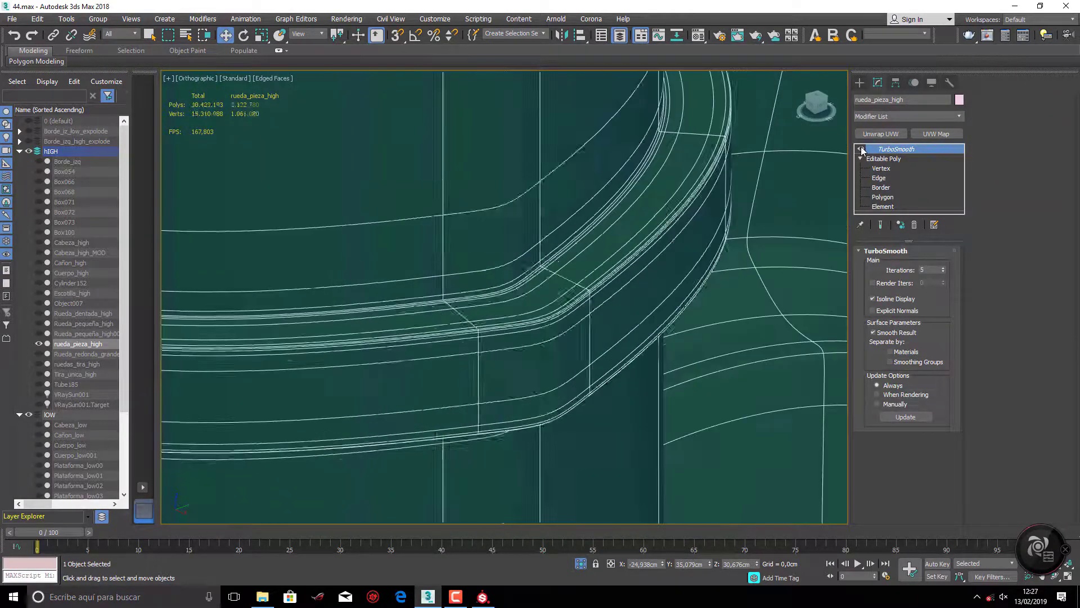
{"action": "left_click", "coordinate": [861, 148]}
{"action": "key", "text": "ctrl+z"}
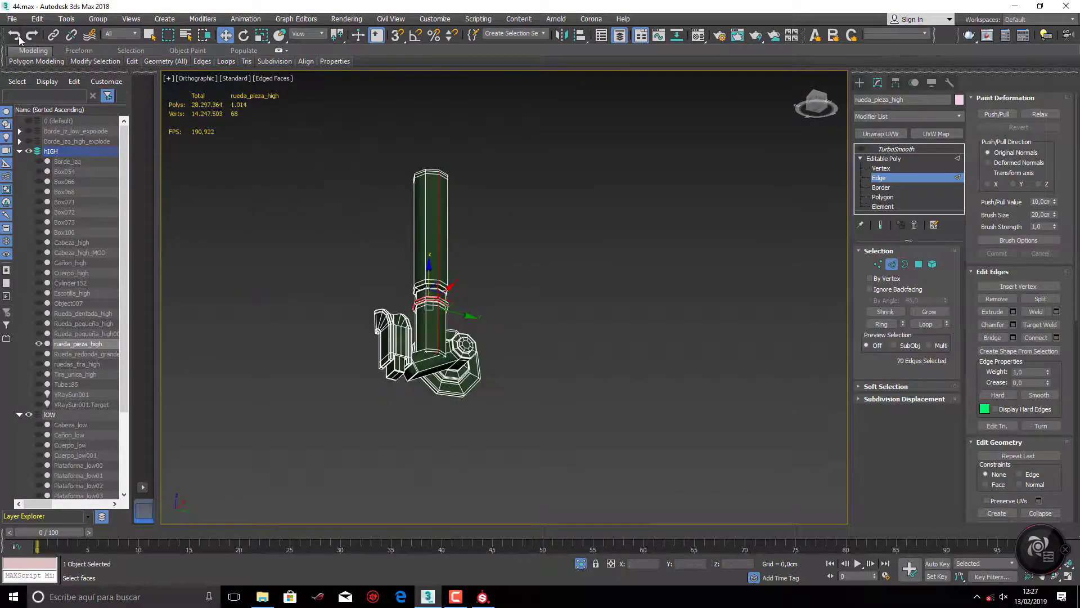
Restore TurboSmooth on rueda_pieza_high and export it as OBJ.
{"action": "left_click", "coordinate": [14, 36]}
{"action": "scroll", "coordinate": [608, 264], "scroll_direction": "up", "scroll_amount": 2}
{"action": "scroll", "coordinate": [531, 246], "scroll_direction": "down", "scroll_amount": 2}
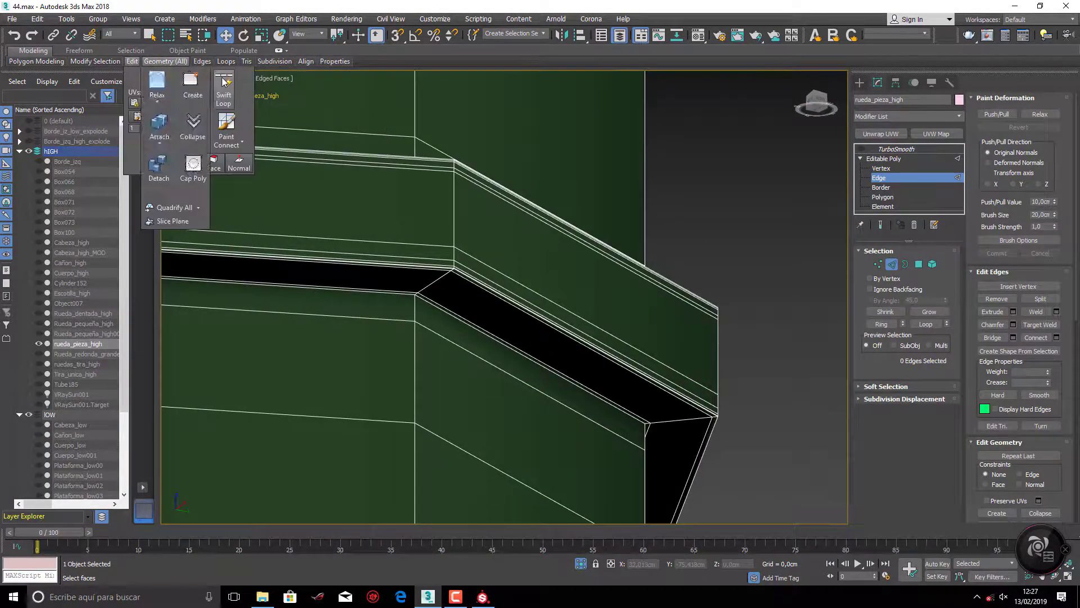
{"action": "key", "text": "ctrl+z"}
{"action": "key", "text": "ctrl+z"}
{"action": "key", "text": "ctrl+z"}
{"action": "key", "text": "ctrl+z"}
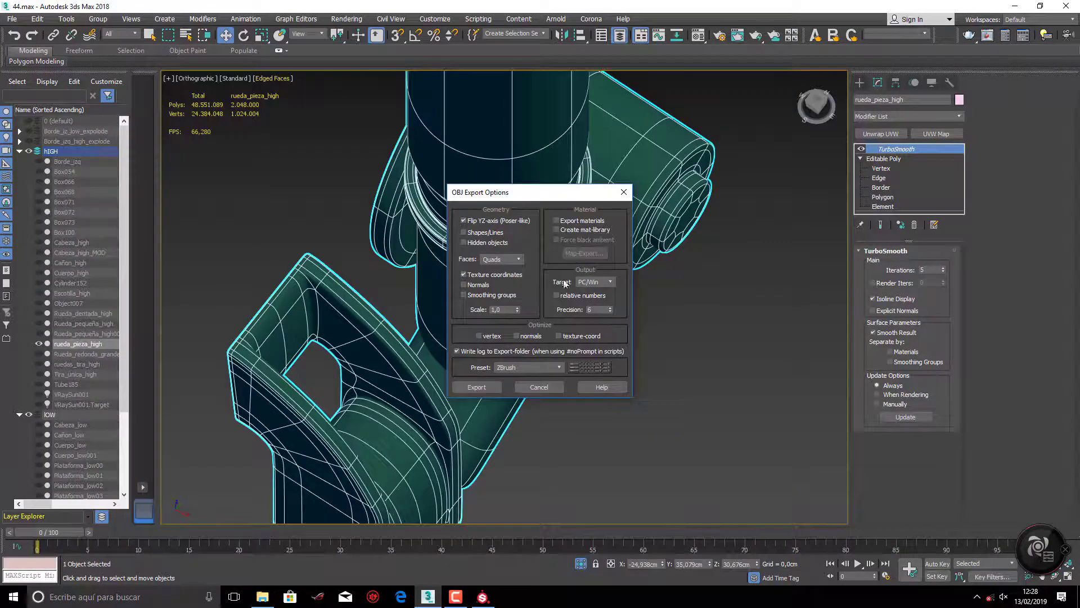
{"action": "left_click", "coordinate": [476, 388]}
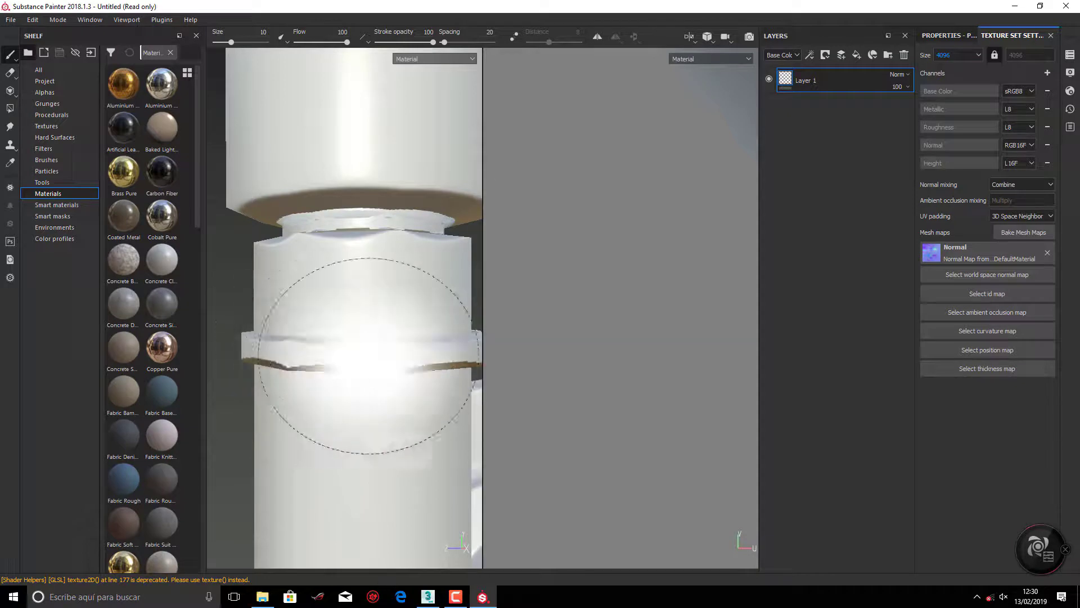
{"action": "scroll", "coordinate": [619, 360], "scroll_direction": "down", "scroll_amount": 5}
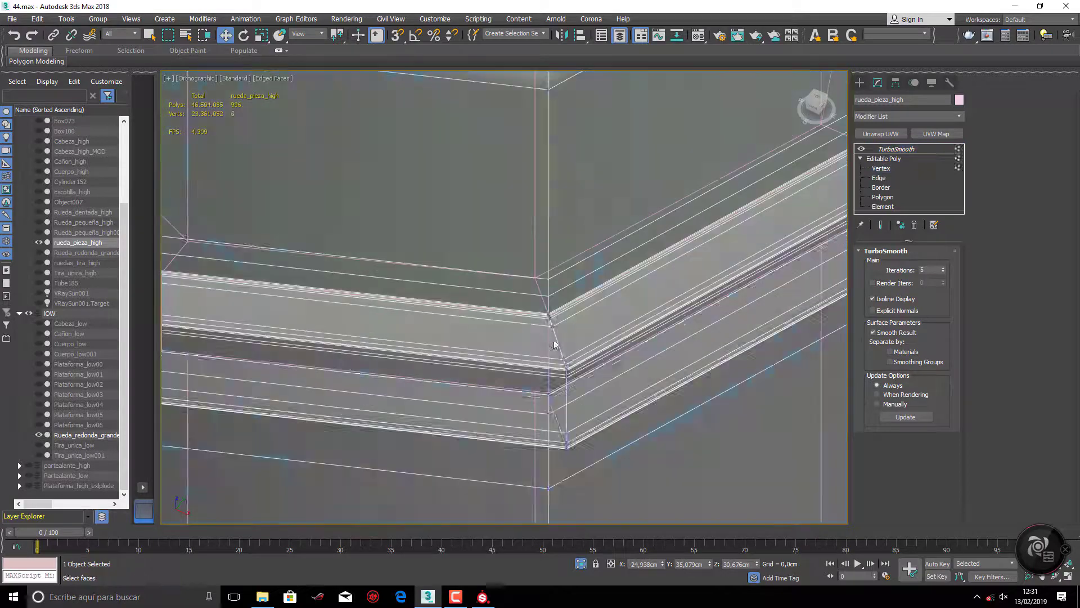
Export Rueda_redonda_grande_low as OBJ and check its baked normal map in Substance Painter.
{"action": "left_click", "coordinate": [877, 160]}
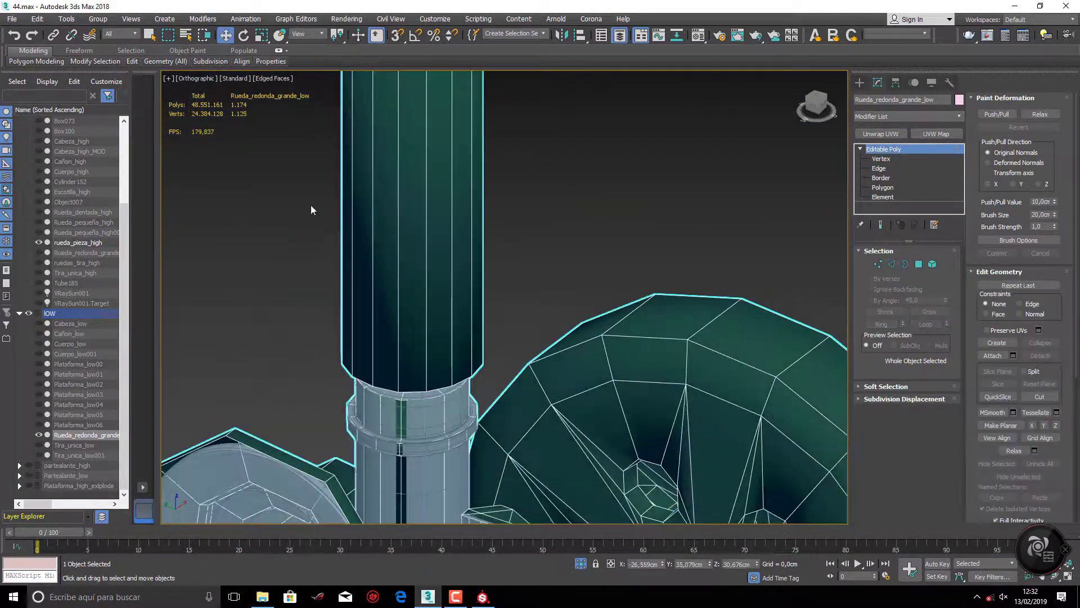
{"action": "left_click", "coordinate": [179, 207]}
{"action": "left_click", "coordinate": [765, 540]}
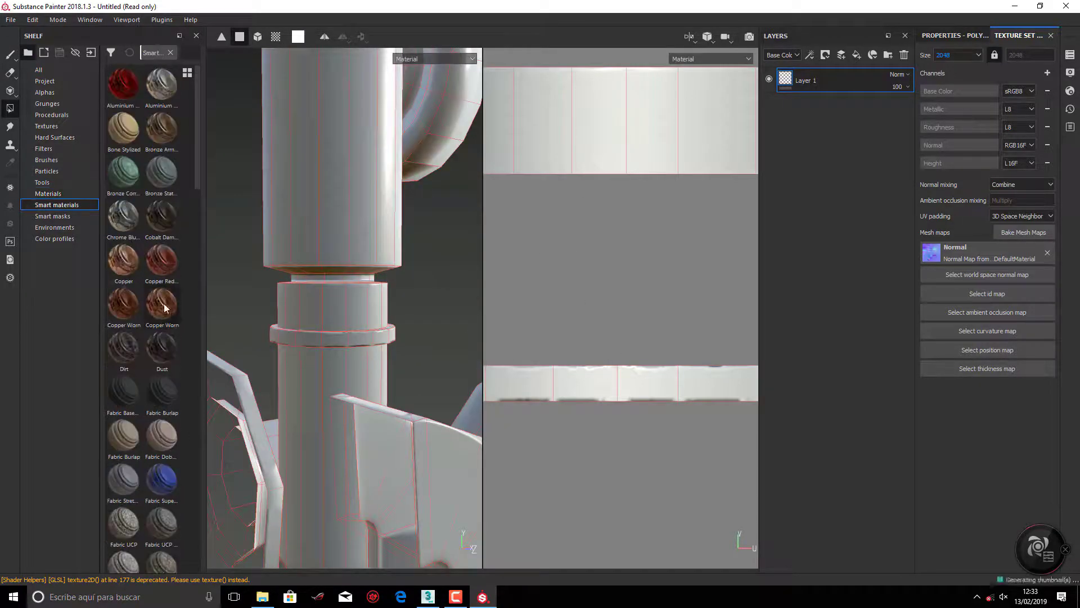
{"action": "key", "text": "b"}
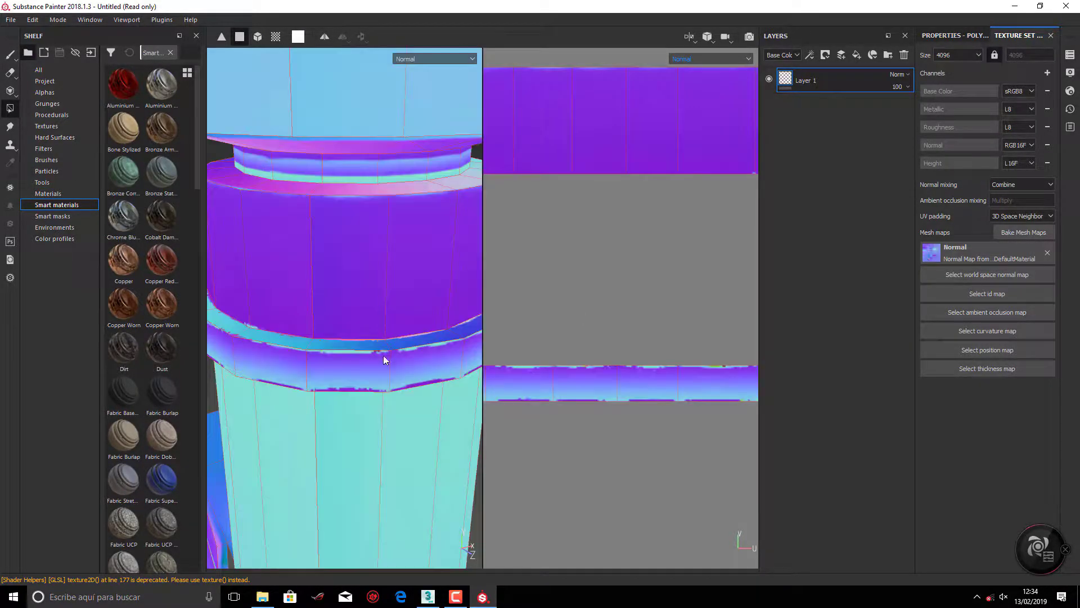
{"action": "left_click", "coordinate": [429, 597]}
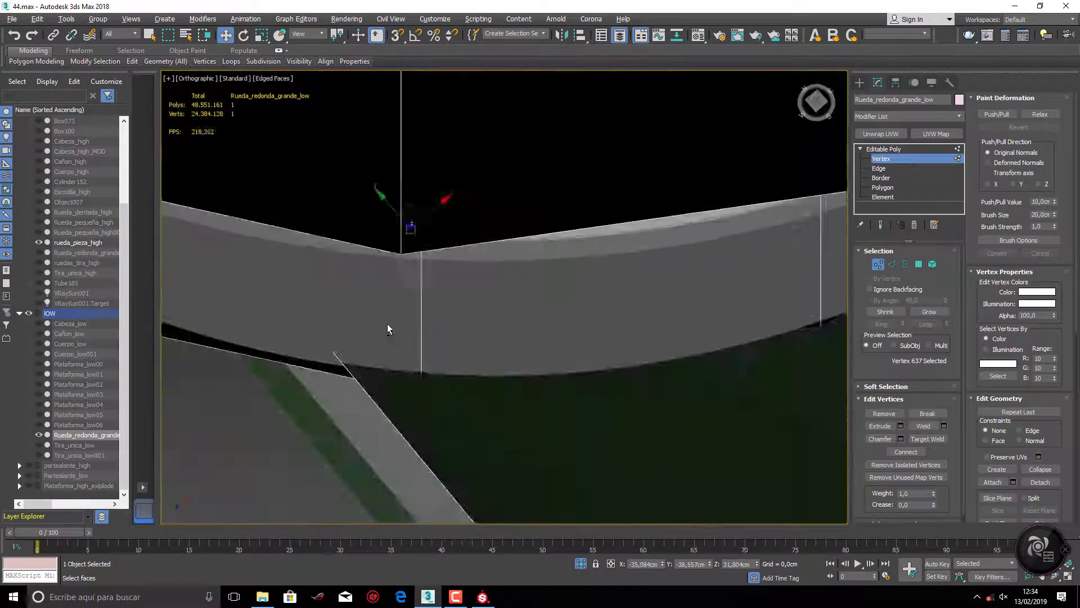
View the collar from the back and pick the two vertices at the band's corner.
{"action": "key", "text": "k"}
{"action": "scroll", "coordinate": [622, 226], "scroll_direction": "up", "scroll_amount": 5}
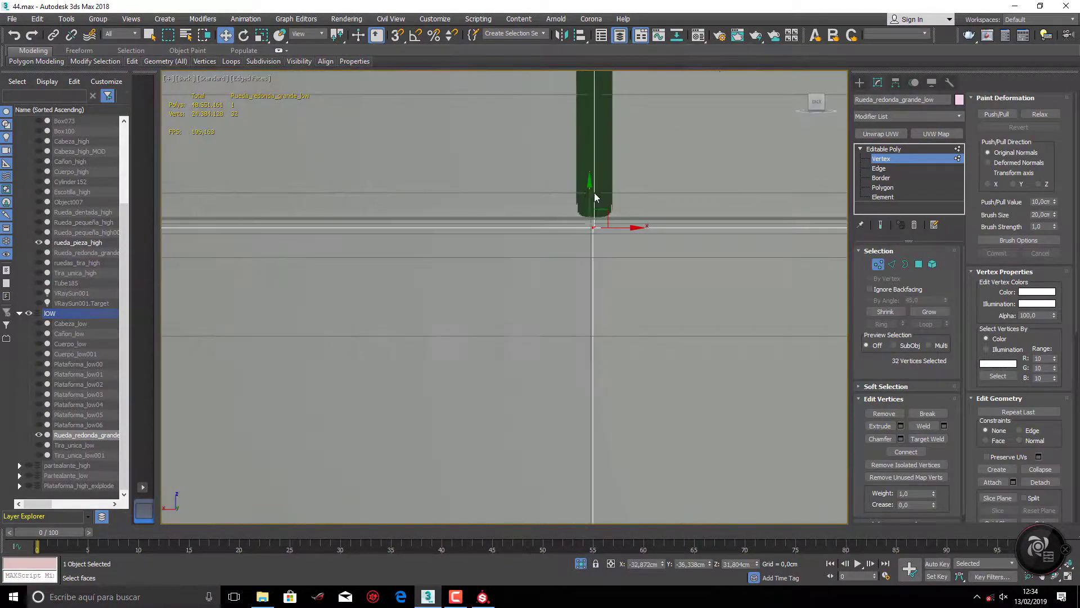
{"action": "scroll", "coordinate": [677, 237], "scroll_direction": "down", "scroll_amount": 5}
{"action": "scroll", "coordinate": [478, 271], "scroll_direction": "up", "scroll_amount": 5}
{"action": "middle_click_drag", "start_coordinate": [478, 271], "coordinate": [638, 272], "text": "alt"}
{"action": "left_click", "coordinate": [548, 251]}
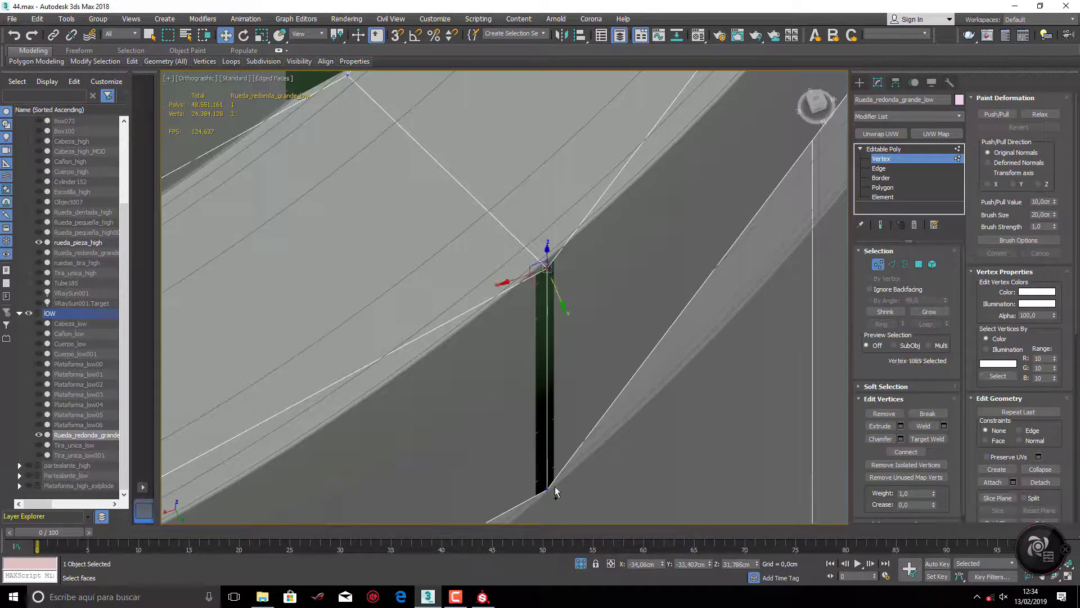
{"action": "mouse_move", "coordinate": [548, 251]}
{"action": "middle_mouse_down", "text": "alt"}
{"action": "mouse_move", "coordinate": [574, 350]}
{"action": "mouse_move", "coordinate": [520, 379]}
{"action": "middle_mouse_up", "text": "alt"}
Adjust the collar ring vertices and overwrite the previously exported OBJ file.
{"action": "scroll", "coordinate": [566, 297], "scroll_direction": "up", "scroll_amount": 3}
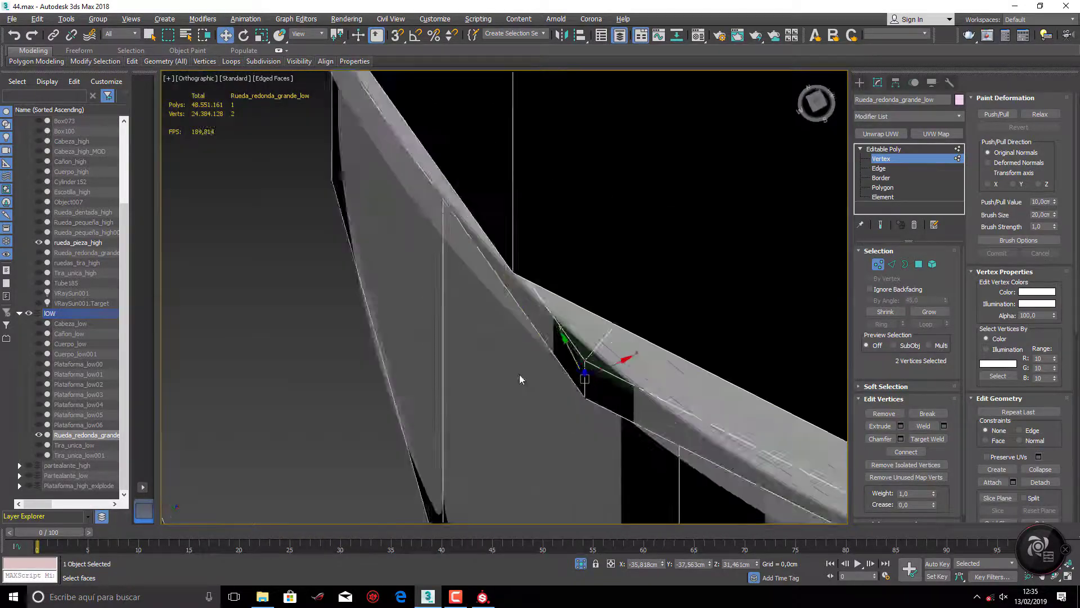
{"action": "scroll", "coordinate": [598, 357], "scroll_direction": "down", "scroll_amount": 5}
{"action": "mouse_move", "coordinate": [605, 338]}
{"action": "middle_mouse_down", "text": "alt"}
{"action": "mouse_move", "coordinate": [535, 357]}
{"action": "mouse_move", "coordinate": [506, 285]}
{"action": "middle_mouse_up", "text": "alt"}
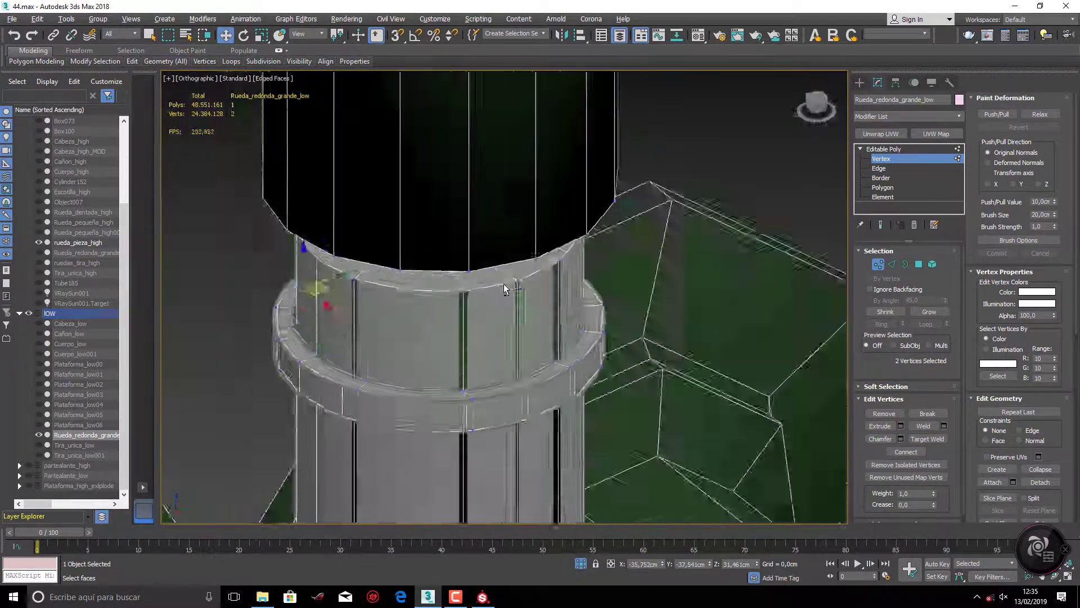
{"action": "scroll", "coordinate": [470, 224], "scroll_direction": "up", "scroll_amount": 5}
{"action": "scroll", "coordinate": [470, 224], "scroll_direction": "down", "scroll_amount": 5}
{"action": "double_click", "coordinate": [320, 234]}
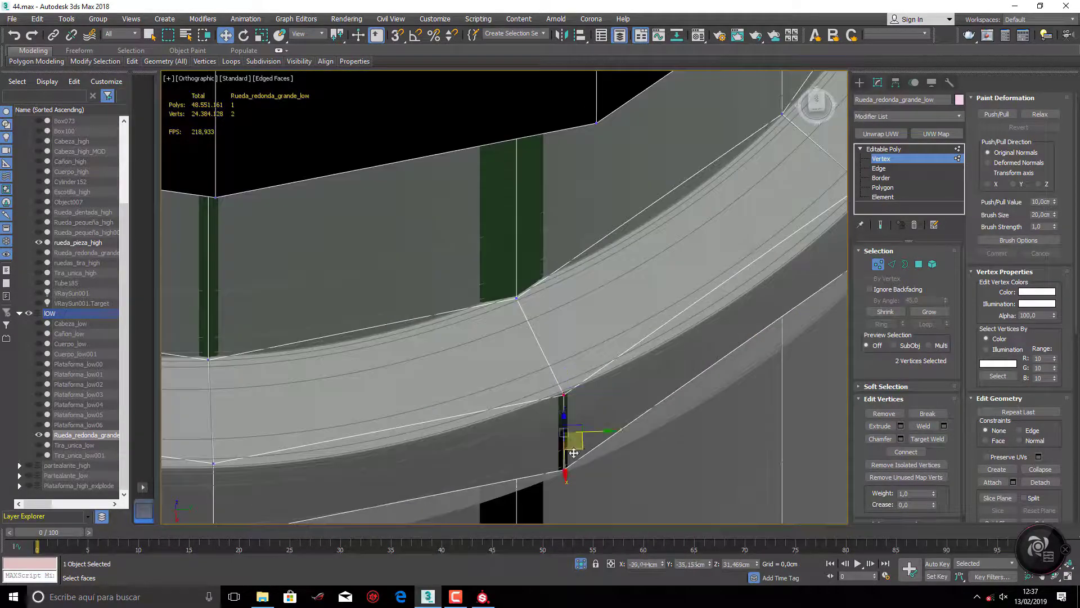
{"action": "middle_click_drag", "start_coordinate": [593, 393], "coordinate": [502, 356]}
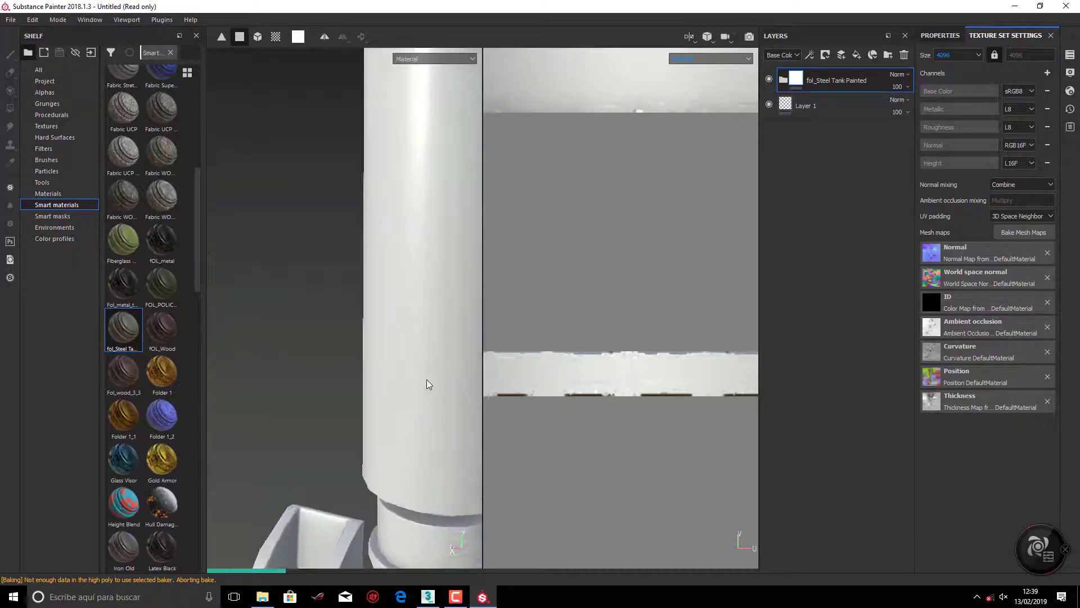
Orbit and zoom to inspect the painted steel cylinder, rings and base.
{"action": "middle_click_drag", "start_coordinate": [365, 252], "coordinate": [353, 365]}
{"action": "mouse_move", "coordinate": [358, 475]}
{"action": "left_mouse_down", "text": "alt"}
{"action": "mouse_move", "coordinate": [366, 391]}
{"action": "mouse_move", "coordinate": [327, 200]}
{"action": "left_mouse_up", "text": "alt"}
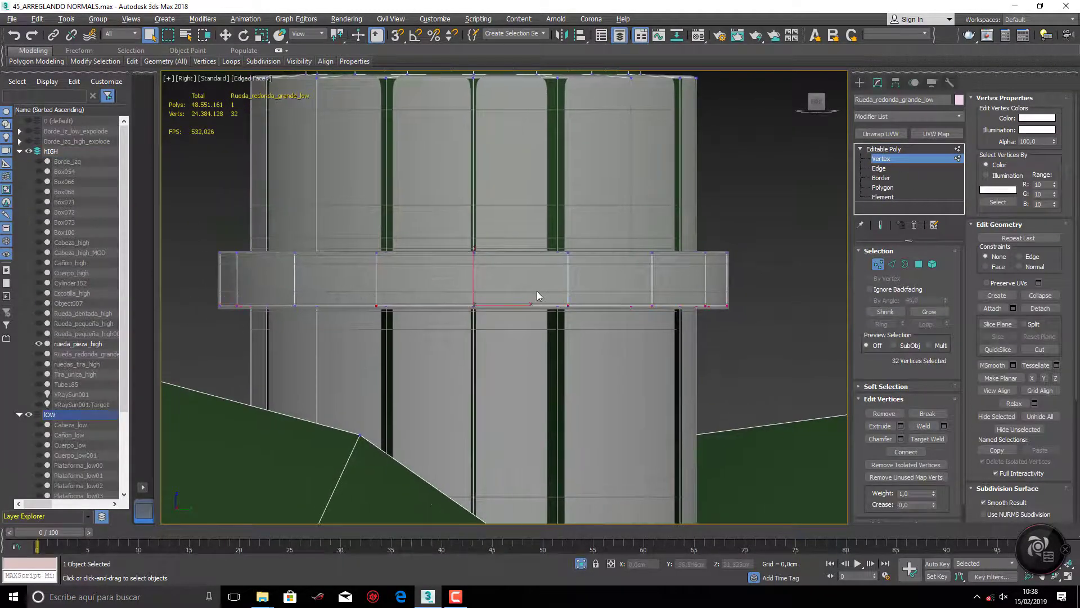
Inspect the low-poly collar's vertices from an angled view.
{"action": "key", "text": "w"}
{"action": "middle_click_drag", "start_coordinate": [537, 296], "coordinate": [524, 225], "text": "alt"}
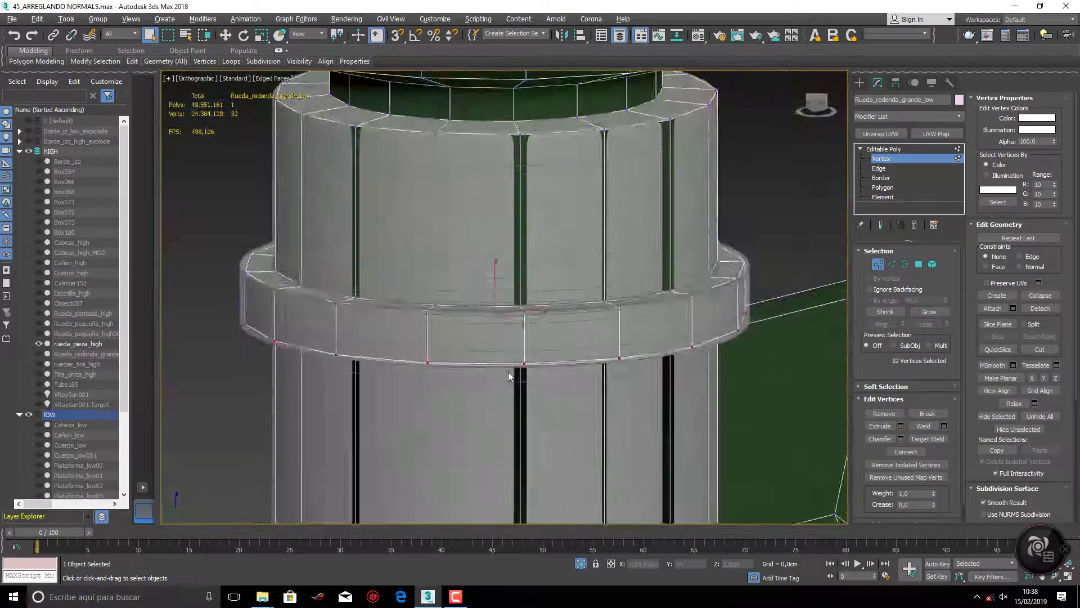
{"action": "scroll", "coordinate": [524, 225], "scroll_direction": "up", "scroll_amount": 5}
{"action": "scroll", "coordinate": [524, 223], "scroll_direction": "down", "scroll_amount": 5}
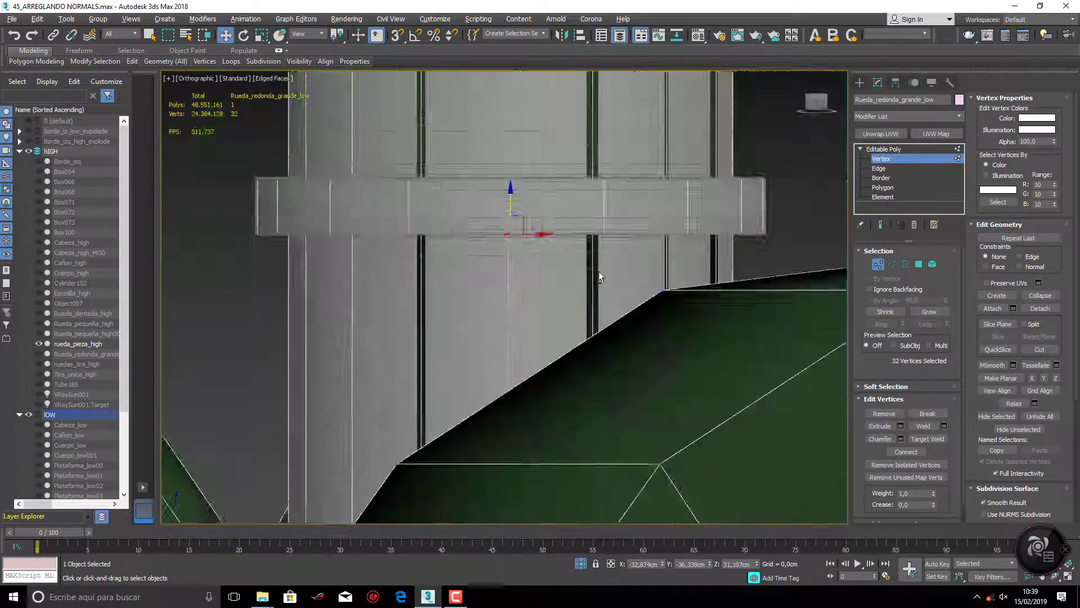
{"action": "key", "text": "1"}
{"action": "middle_click_drag", "start_coordinate": [599, 271], "coordinate": [731, 304], "text": "alt"}
Check the collar cylinder element and its ring edges, then select rueda_pieza_high.
{"action": "left_click", "coordinate": [893, 196]}
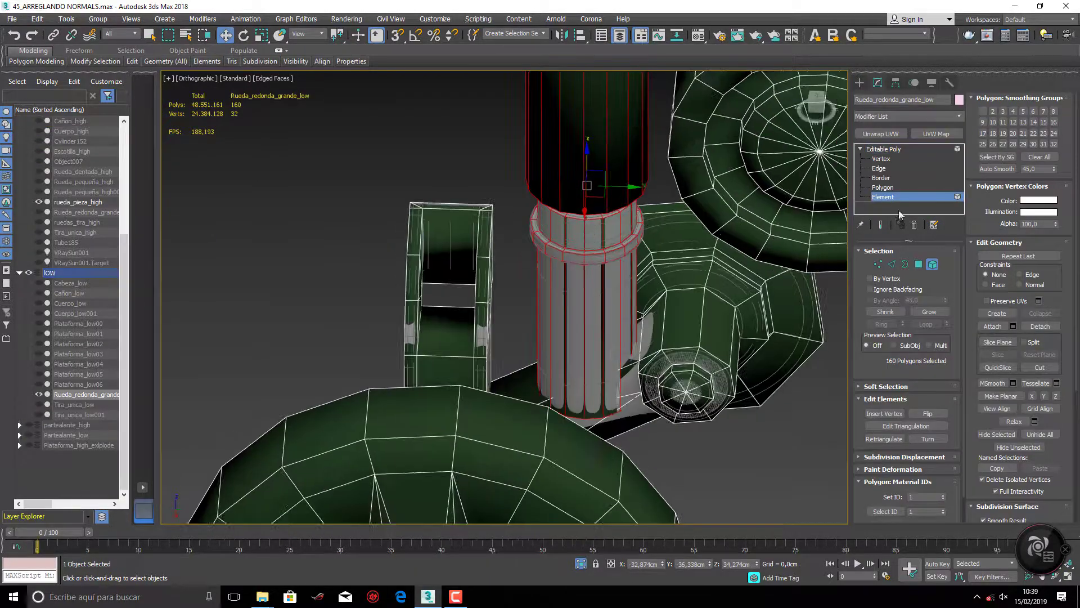
{"action": "key", "text": "z"}
{"action": "key", "text": "1"}
{"action": "scroll", "coordinate": [638, 186], "scroll_direction": "up", "scroll_amount": 5}
{"action": "scroll", "coordinate": [663, 379], "scroll_direction": "up", "scroll_amount": 4}
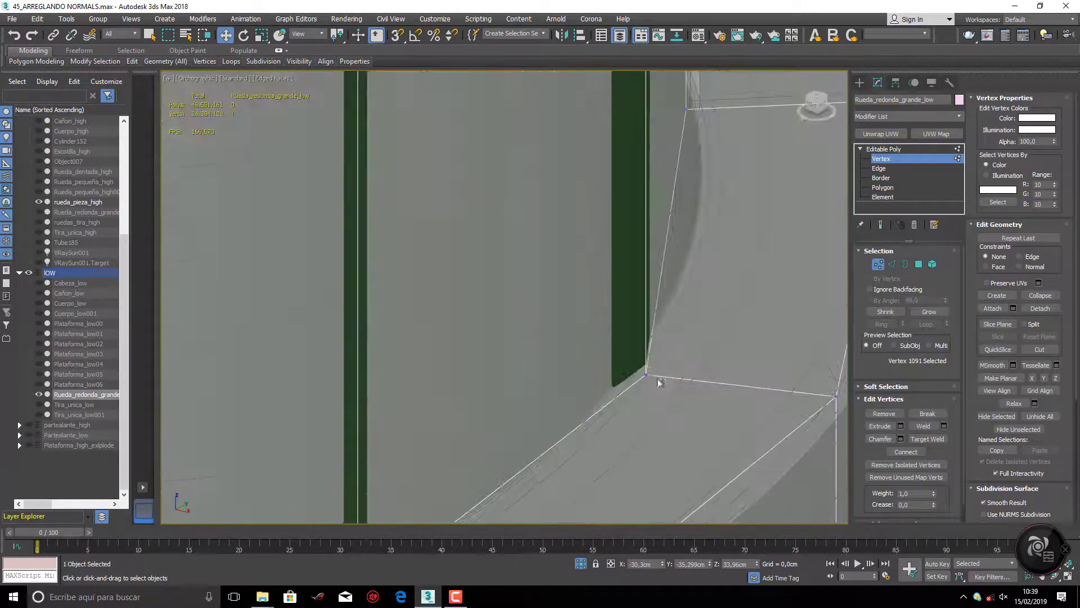
{"action": "left_click", "coordinate": [542, 336]}
{"action": "key", "text": "z"}
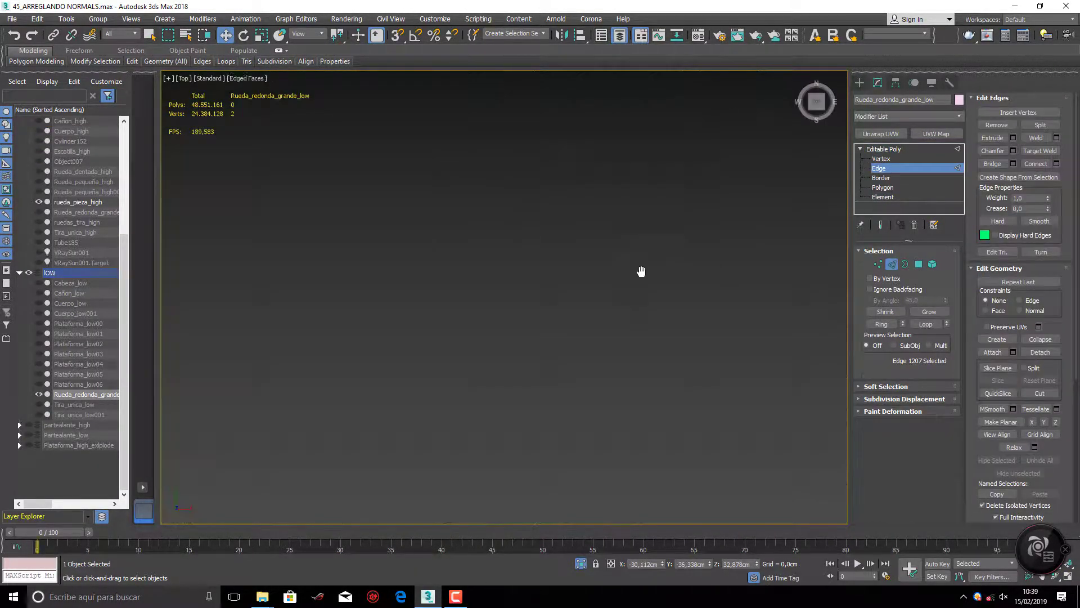
{"action": "scroll", "coordinate": [606, 282], "scroll_direction": "down", "scroll_amount": 6}
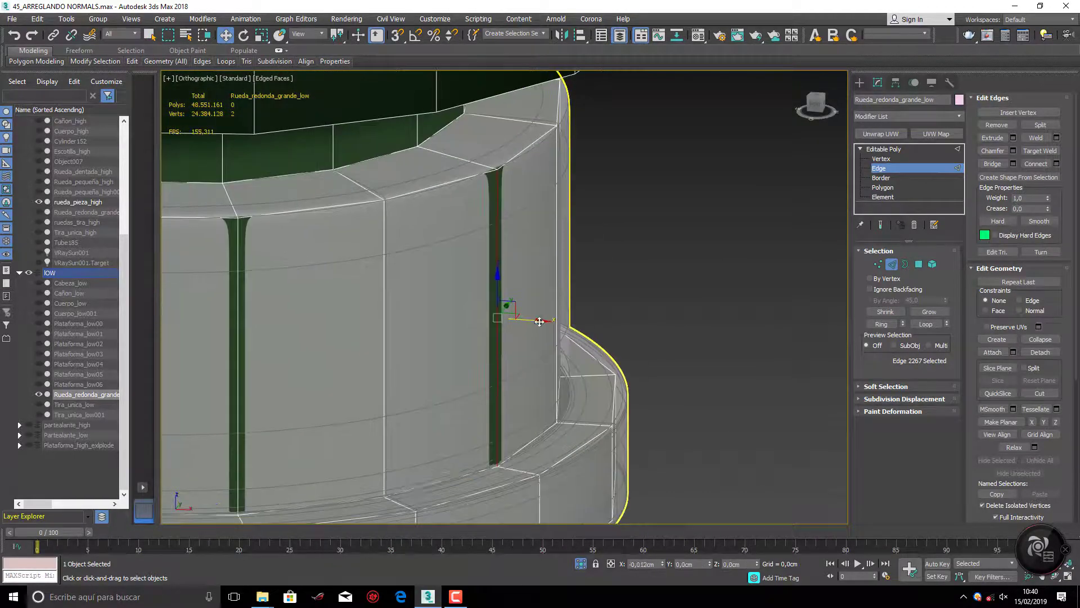
{"action": "scroll", "coordinate": [539, 322], "scroll_direction": "down", "scroll_amount": 4}
{"action": "scroll", "coordinate": [524, 304], "scroll_direction": "up", "scroll_amount": 4}
{"action": "left_click", "coordinate": [540, 281]}
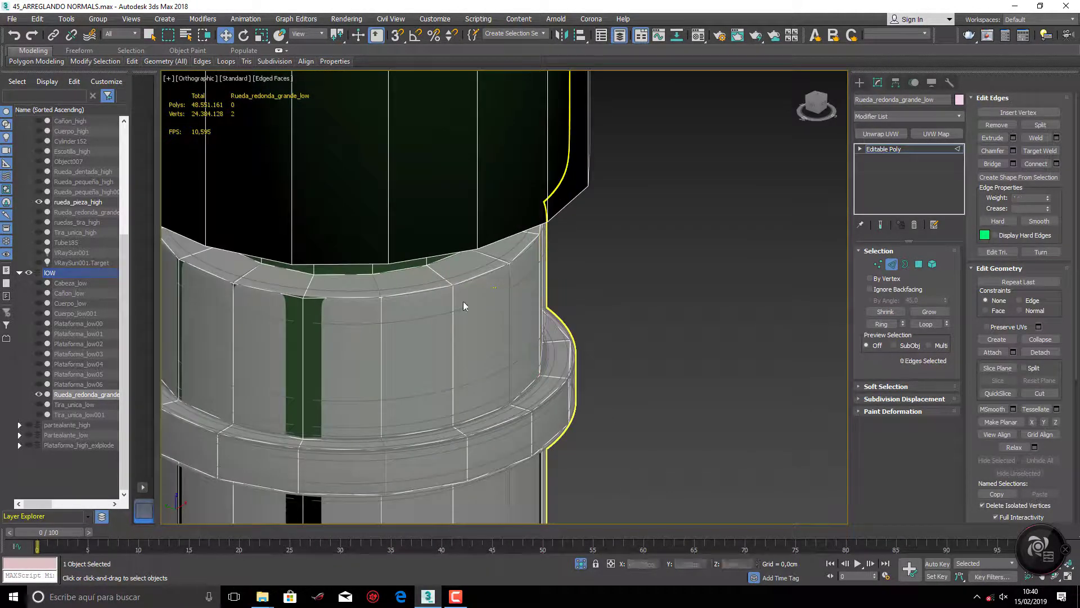
{"action": "left_click", "coordinate": [575, 225]}
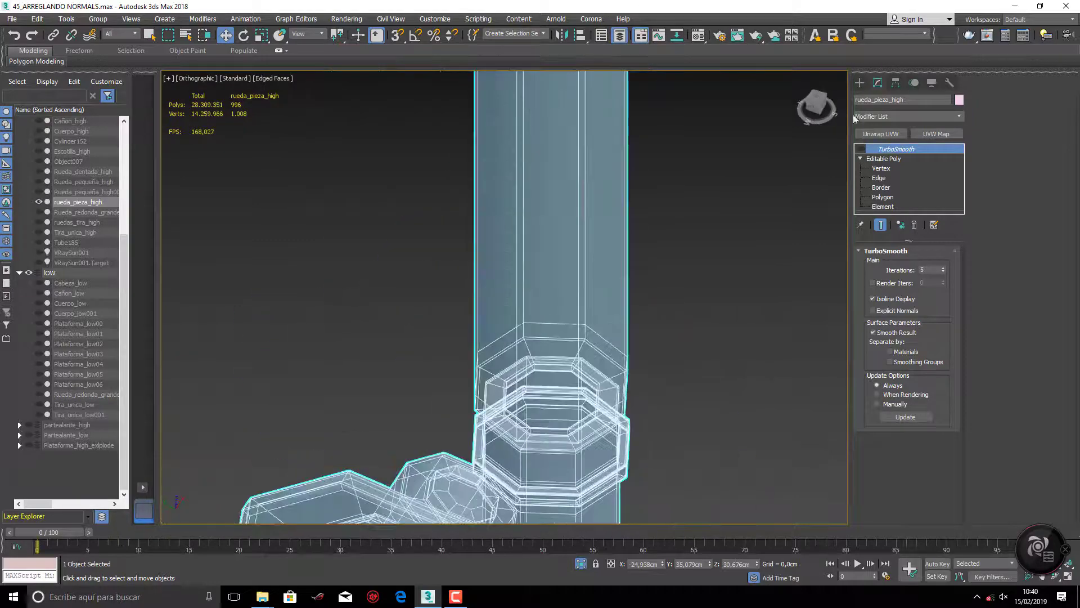
Select the groove edge loop on rueda_pieza_high, restore TurboSmooth, and isolate the piece.
{"action": "scroll", "coordinate": [632, 330], "scroll_direction": "up", "scroll_amount": 5}
{"action": "scroll", "coordinate": [631, 331], "scroll_direction": "up", "scroll_amount": 3}
{"action": "key", "text": "2"}
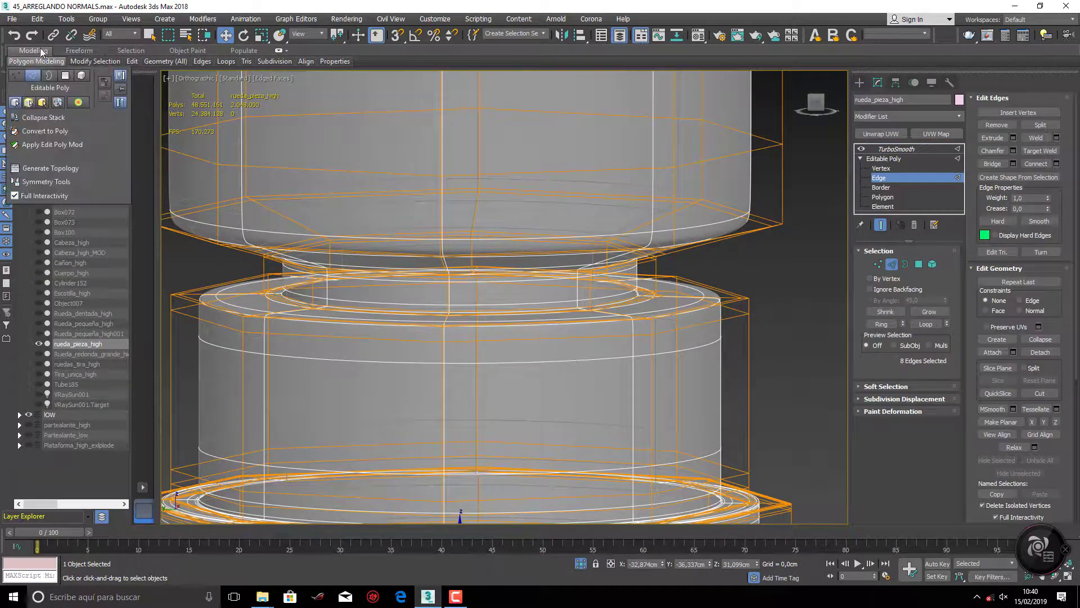
{"action": "scroll", "coordinate": [711, 301], "scroll_direction": "up", "scroll_amount": 4}
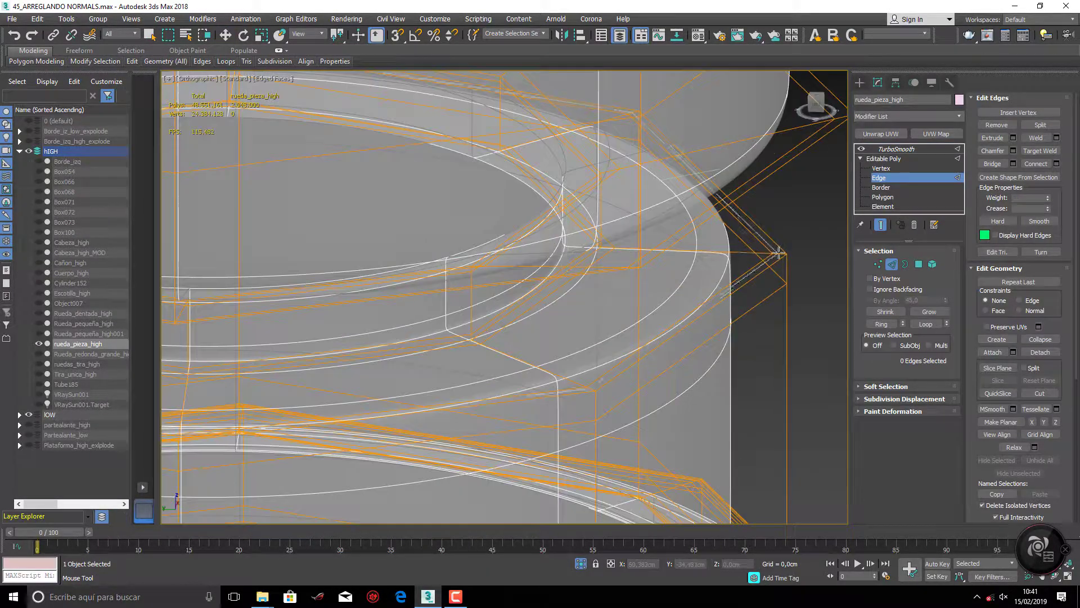
{"action": "scroll", "coordinate": [784, 256], "scroll_direction": "down", "scroll_amount": 3}
{"action": "scroll", "coordinate": [787, 259], "scroll_direction": "up", "scroll_amount": 3}
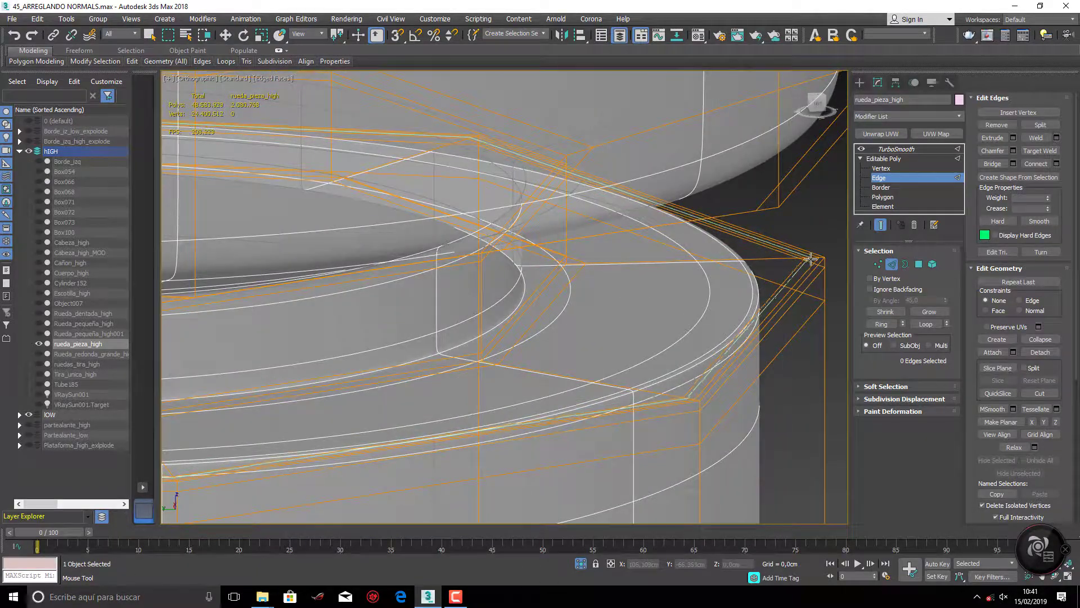
{"action": "double_click", "coordinate": [810, 259]}
{"action": "scroll", "coordinate": [811, 258], "scroll_direction": "down", "scroll_amount": 3}
{"action": "scroll", "coordinate": [727, 302], "scroll_direction": "up", "scroll_amount": 2}
{"action": "left_click", "coordinate": [896, 149]}
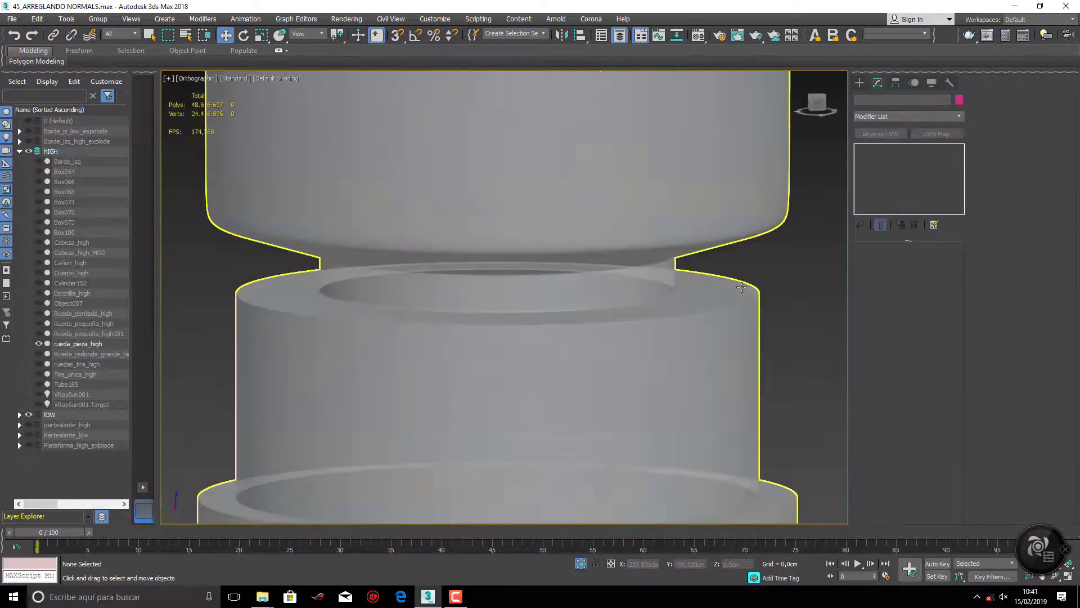
{"action": "key", "text": "alt+q"}
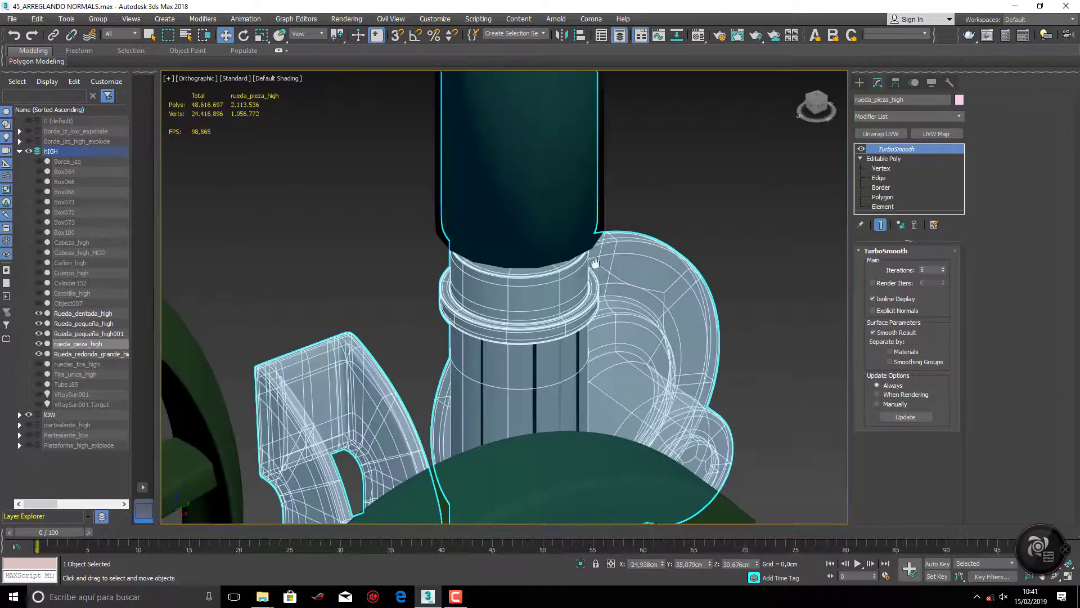
Reselect the low-poly wheel and set up a straight front view at vertex level.
{"action": "left_click", "coordinate": [39, 435]}
{"action": "left_click", "coordinate": [84, 435]}
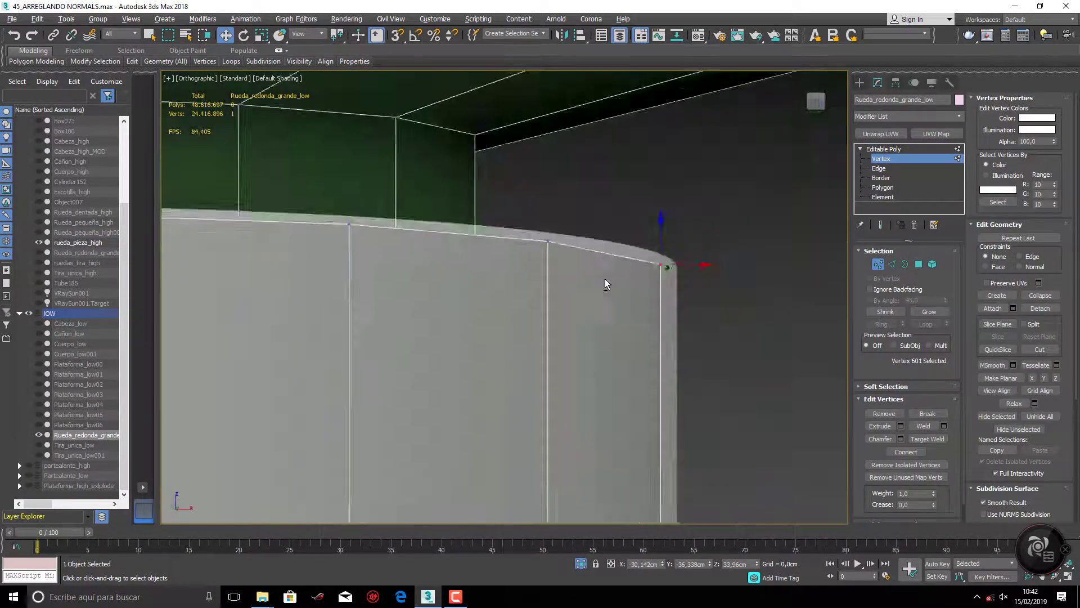
{"action": "mouse_move", "coordinate": [605, 278]}
{"action": "middle_mouse_down", "text": "alt"}
{"action": "mouse_move", "coordinate": [700, 225]}
{"action": "mouse_move", "coordinate": [523, 337]}
{"action": "middle_mouse_up", "text": "alt"}
{"action": "key", "text": "2"}
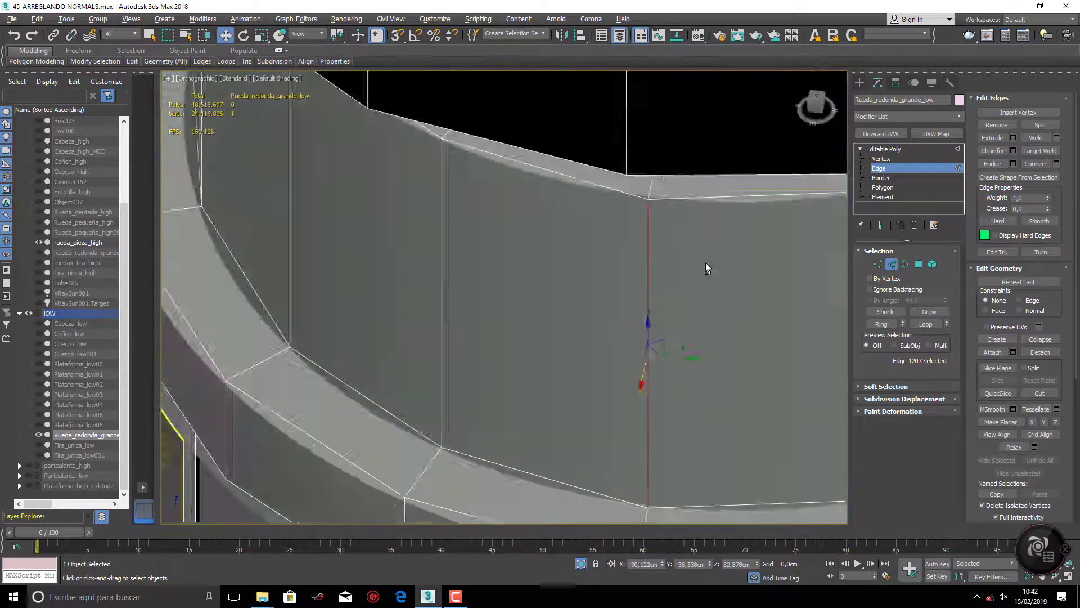
{"action": "key", "text": "1"}
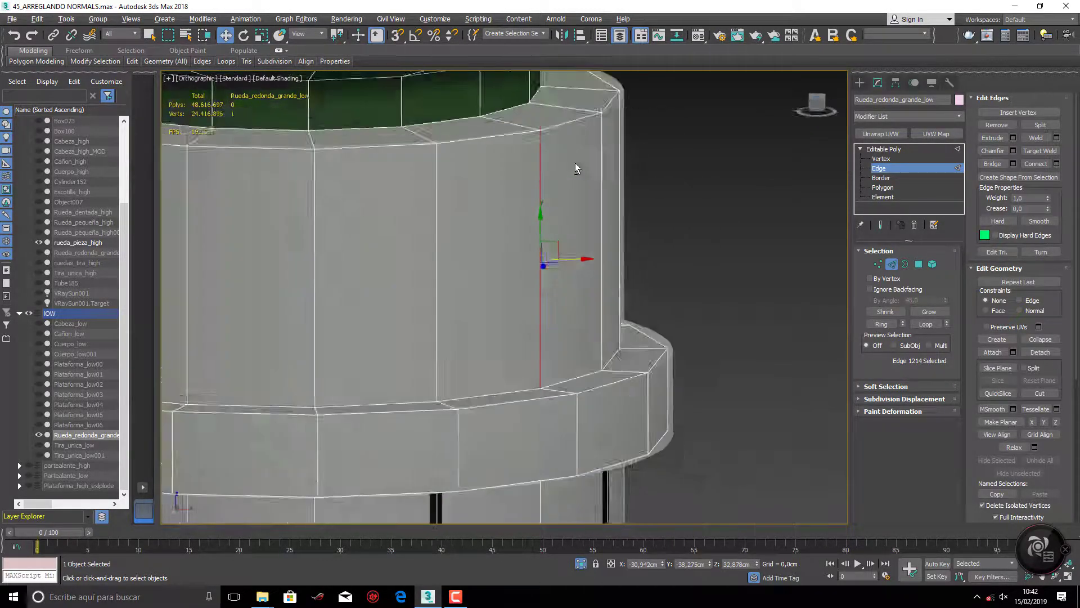
{"action": "key", "text": "f"}
Marquee-select the vertices along the collar's top rim.
{"action": "middle_click_drag", "start_coordinate": [575, 163], "coordinate": [519, 221]}
{"action": "scroll", "coordinate": [404, 334], "scroll_direction": "down", "scroll_amount": 2}
{"action": "left_click_drag", "start_coordinate": [205, 219], "coordinate": [777, 262]}
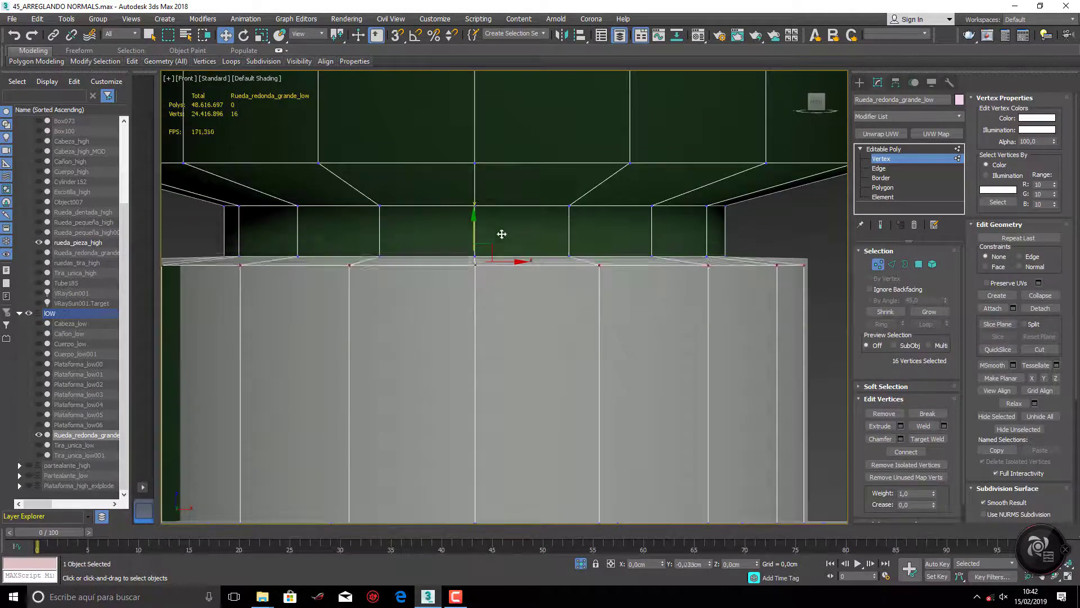
{"action": "middle_click_drag", "start_coordinate": [502, 234], "coordinate": [652, 178]}
{"action": "middle_click_drag", "start_coordinate": [413, 255], "coordinate": [231, 223]}
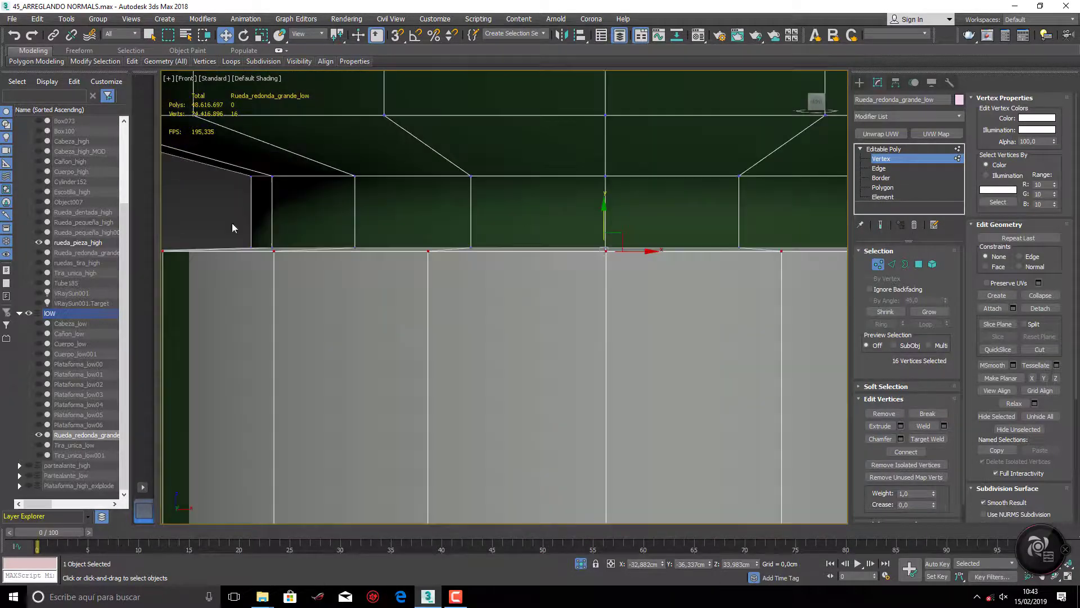
{"action": "left_click_drag", "start_coordinate": [231, 223], "coordinate": [821, 247], "text": "ctrl"}
{"action": "scroll", "coordinate": [753, 241], "scroll_direction": "up", "scroll_amount": 2}
{"action": "key", "text": "ctrl+z"}
{"action": "middle_click_drag", "start_coordinate": [680, 242], "coordinate": [355, 278]}
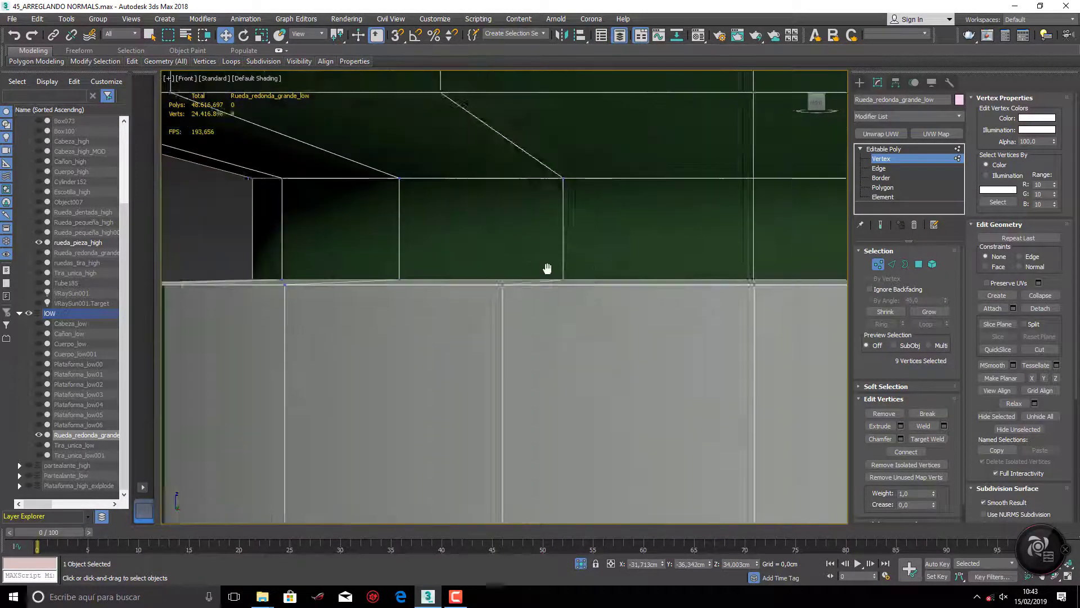
{"action": "scroll", "coordinate": [636, 307], "scroll_direction": "up", "scroll_amount": 3}
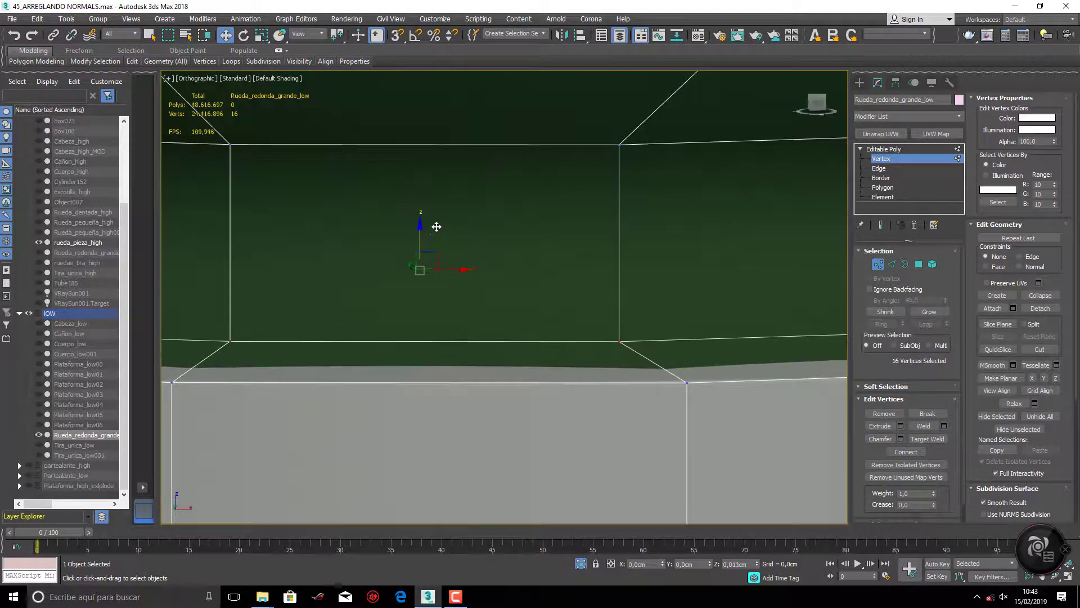
Add the collar ring vertices and scale them inward toward the high-poly.
{"action": "key", "text": "f"}
{"action": "scroll", "coordinate": [521, 309], "scroll_direction": "down", "scroll_amount": 2}
{"action": "scroll", "coordinate": [523, 304], "scroll_direction": "up", "scroll_amount": 3}
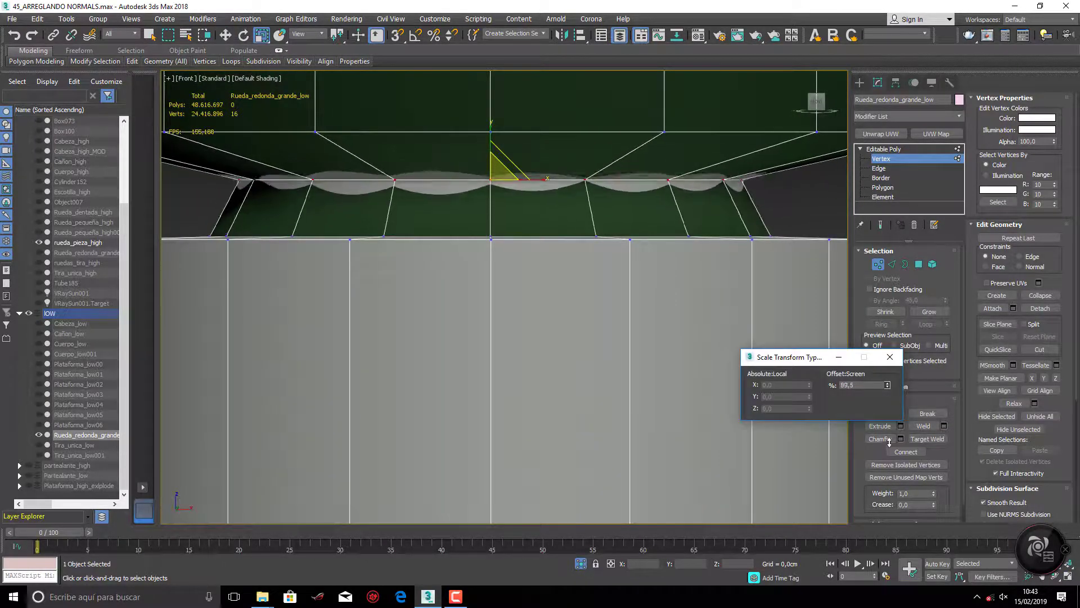
{"action": "scroll", "coordinate": [506, 282], "scroll_direction": "down", "scroll_amount": 3}
{"action": "left_click_drag", "start_coordinate": [478, 282], "coordinate": [567, 313], "text": "ctrl"}
{"action": "scroll", "coordinate": [291, 267], "scroll_direction": "up", "scroll_amount": 4}
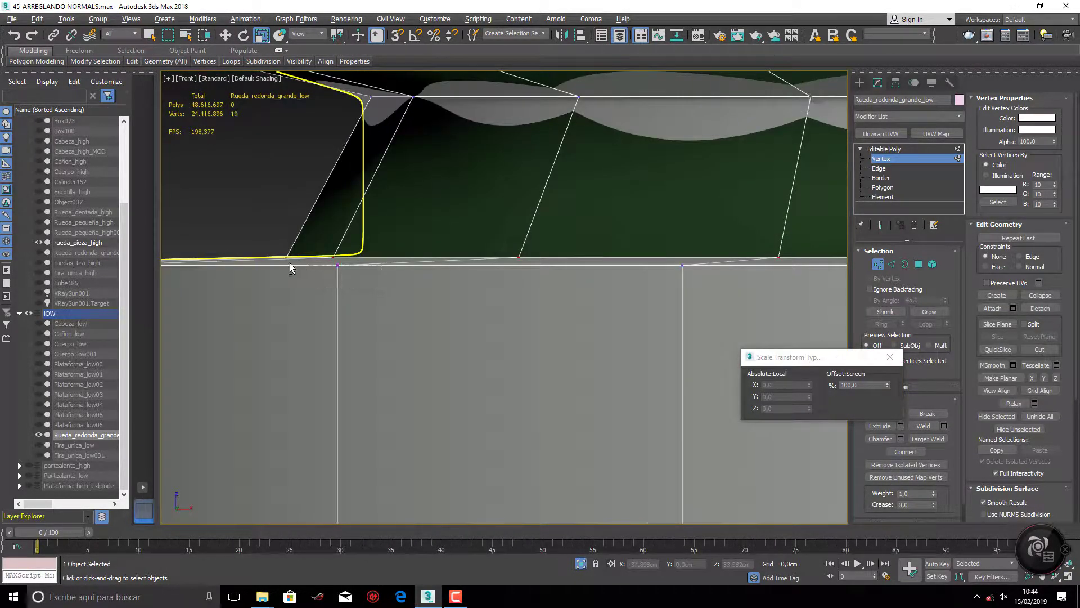
{"action": "left_click_drag", "start_coordinate": [888, 385], "coordinate": [890, 401]}
Select a single ring of cylinder vertices from the end-on view.
{"action": "left_click_drag", "start_coordinate": [890, 440], "coordinate": [890, 428]}
{"action": "middle_click_drag", "start_coordinate": [563, 282], "coordinate": [619, 236], "text": "alt"}
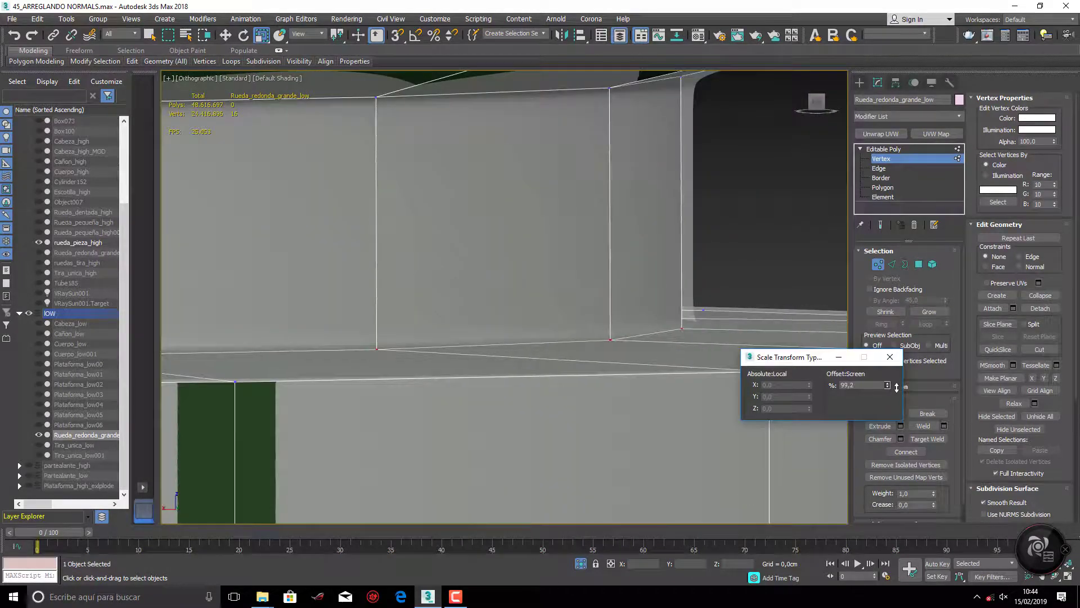
{"action": "left_click_drag", "start_coordinate": [897, 387], "coordinate": [896, 388]}
{"action": "scroll", "coordinate": [619, 226], "scroll_direction": "down", "scroll_amount": 5}
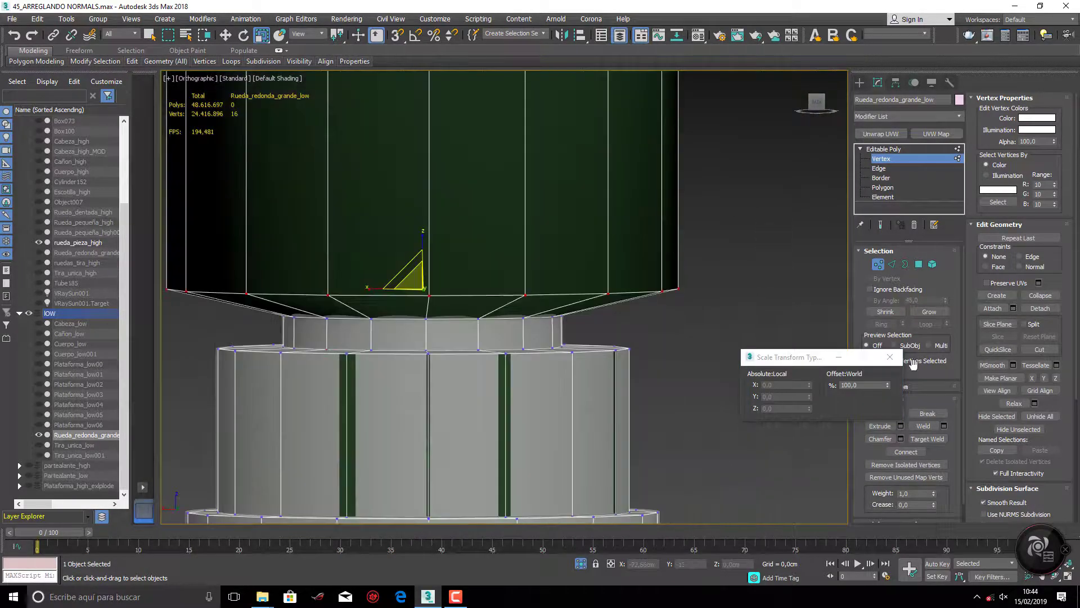
{"action": "left_click", "coordinate": [817, 99]}
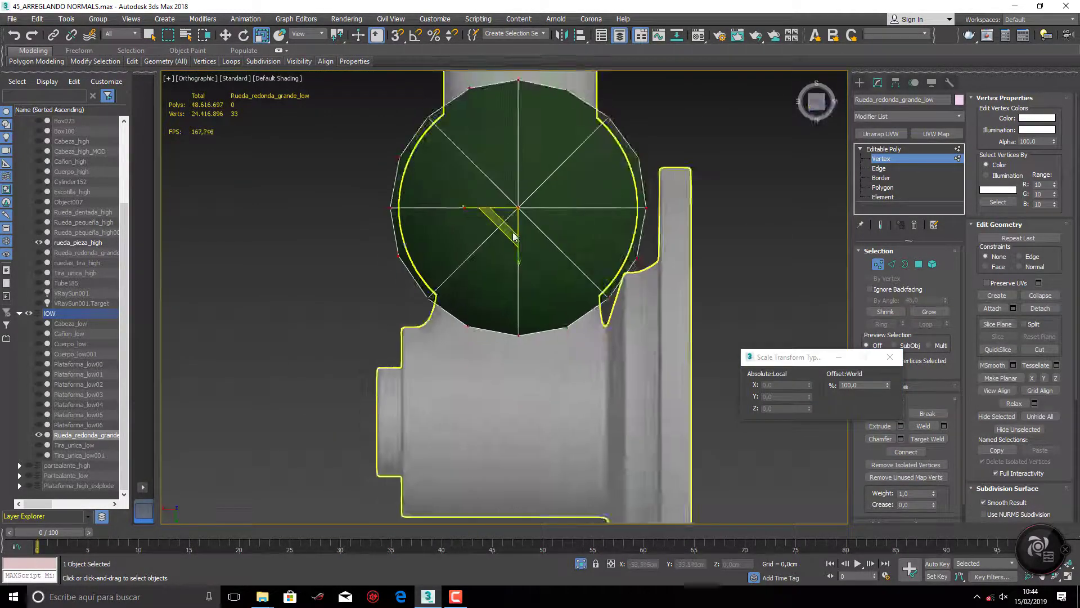
{"action": "scroll", "coordinate": [592, 222], "scroll_direction": "up", "scroll_amount": 5}
{"action": "scroll", "coordinate": [591, 222], "scroll_direction": "up", "scroll_amount": 5}
{"action": "scroll", "coordinate": [592, 222], "scroll_direction": "down", "scroll_amount": 5}
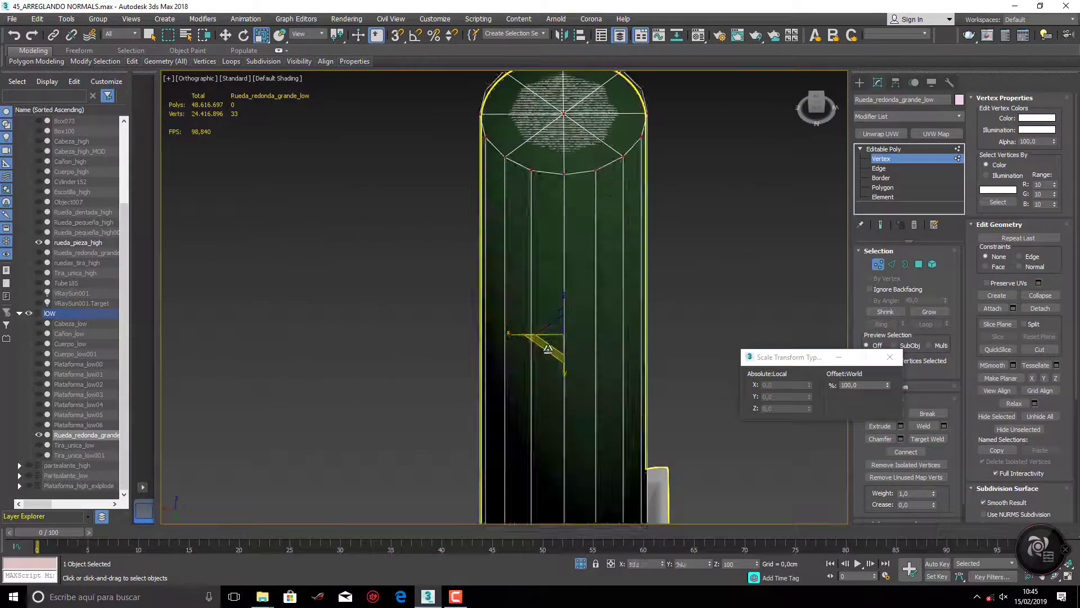
{"action": "middle_click_drag", "start_coordinate": [592, 222], "coordinate": [614, 62], "text": "alt"}
{"action": "key", "text": "w"}
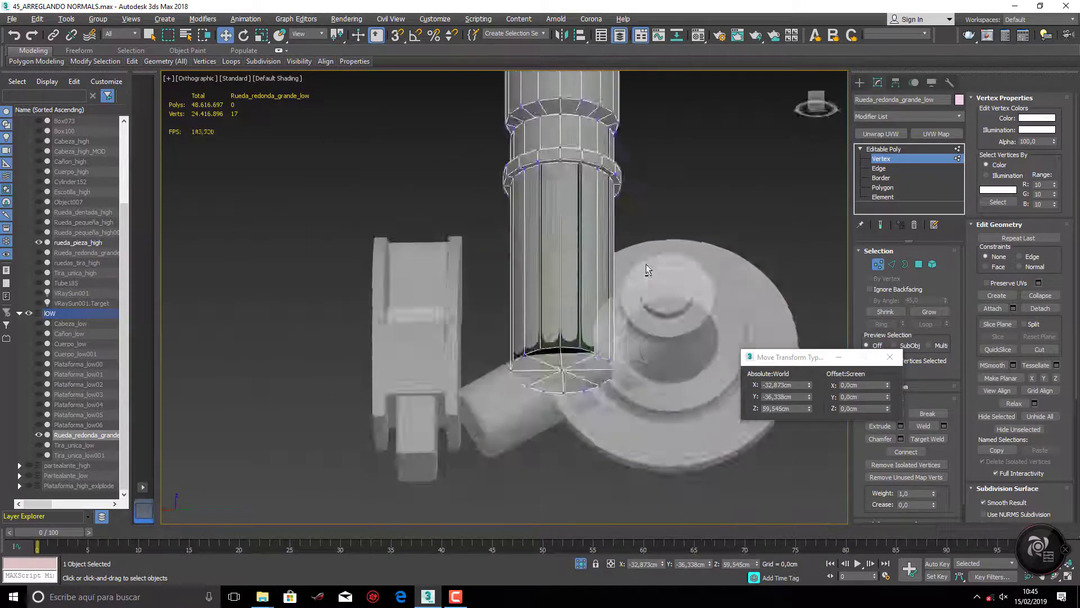
Scale and move the ring vertices to tighten them against the high-poly.
{"action": "middle_click_drag", "start_coordinate": [562, 225], "coordinate": [539, 264], "text": "alt"}
{"action": "key", "text": "4"}
{"action": "key", "text": "r"}
{"action": "scroll", "coordinate": [539, 264], "scroll_direction": "up", "scroll_amount": 3}
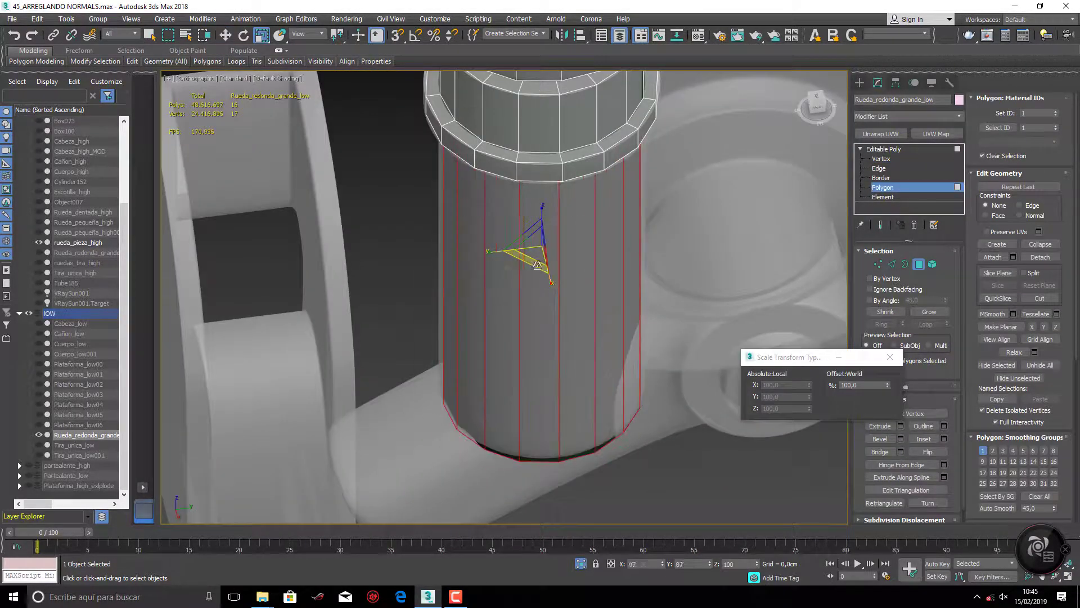
{"action": "key", "text": "1"}
{"action": "key", "text": "w"}
{"action": "left_click", "coordinate": [817, 99]}
{"action": "scroll", "coordinate": [562, 290], "scroll_direction": "up", "scroll_amount": 8}
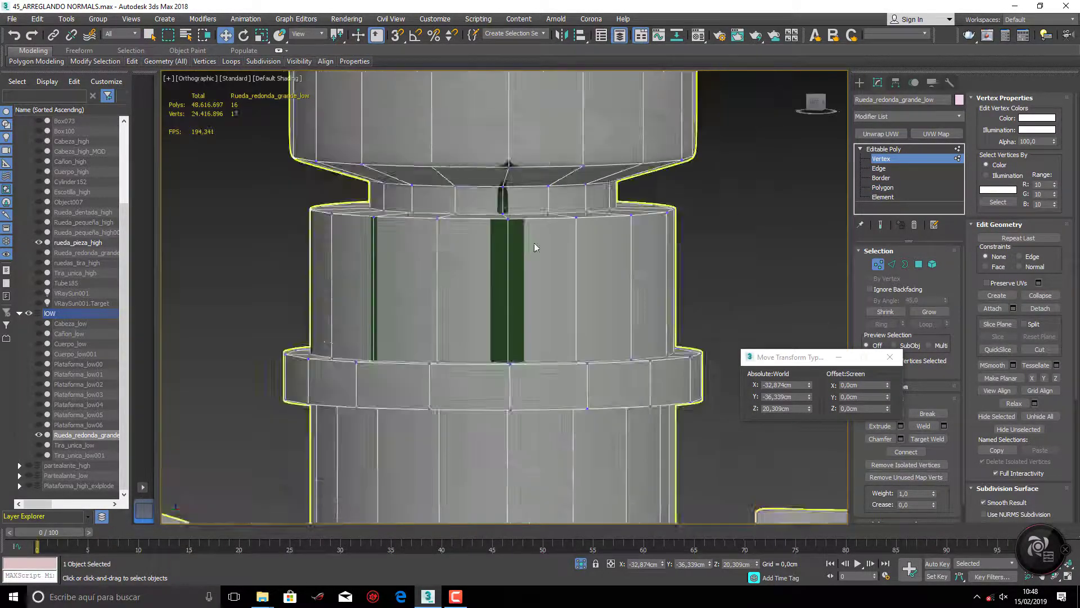
Inspect the collar ring's edges and vertices up close.
{"action": "middle_click_drag", "start_coordinate": [535, 247], "coordinate": [541, 329], "text": "alt"}
{"action": "key", "text": "2"}
{"action": "scroll", "coordinate": [444, 305], "scroll_direction": "up", "scroll_amount": 3}
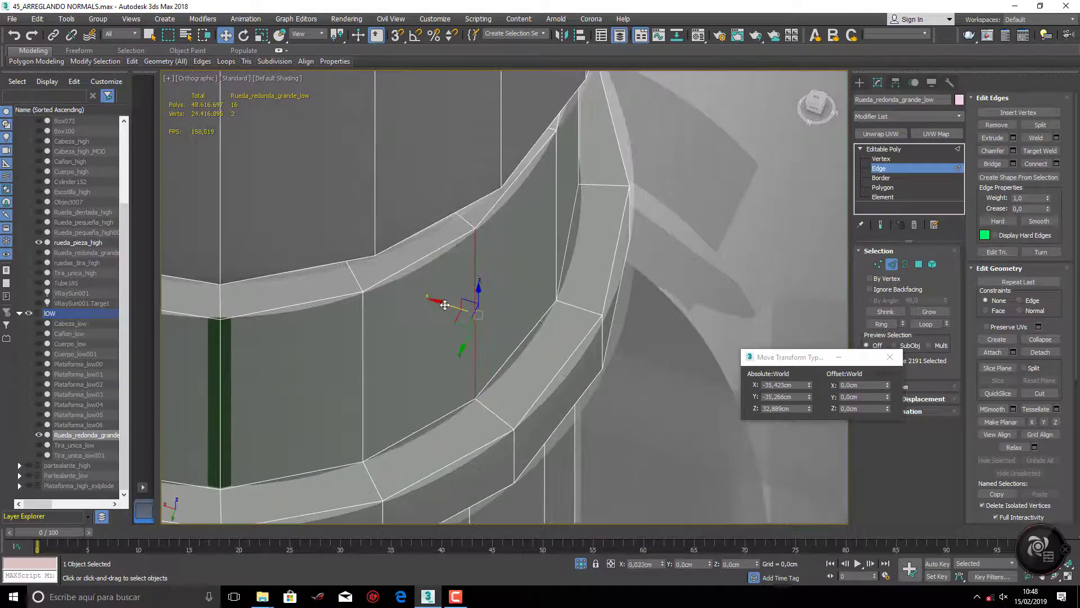
{"action": "middle_click_drag", "start_coordinate": [445, 304], "coordinate": [679, 300], "text": "alt"}
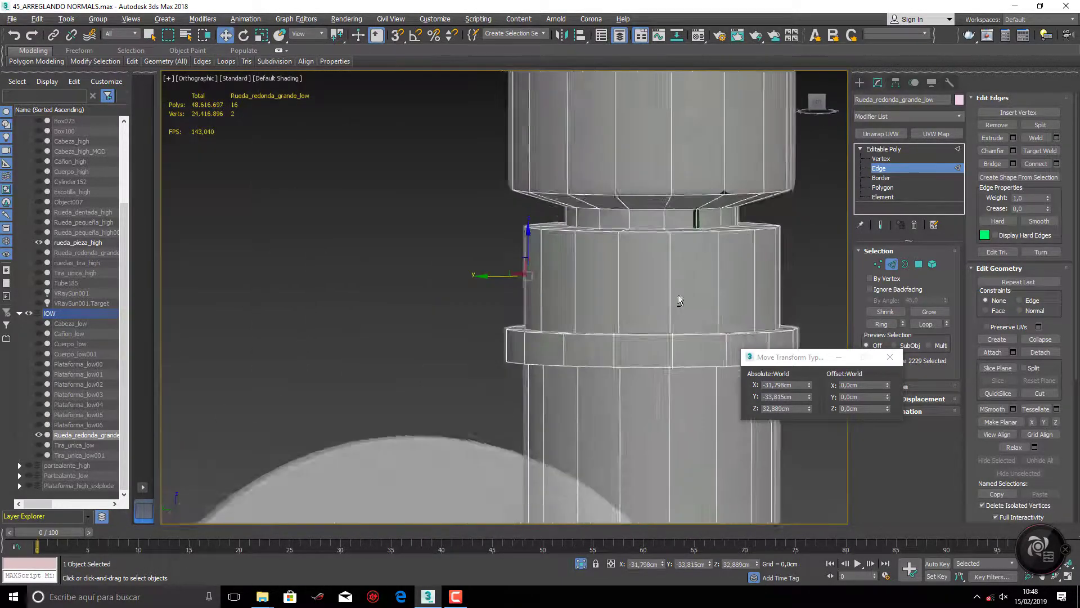
{"action": "scroll", "coordinate": [679, 300], "scroll_direction": "up", "scroll_amount": 3}
{"action": "middle_click_drag", "start_coordinate": [603, 341], "coordinate": [621, 321], "text": "alt"}
{"action": "key", "text": "1"}
{"action": "mouse_move", "coordinate": [482, 373]}
{"action": "middle_mouse_down"}
{"action": "mouse_move", "coordinate": [684, 303]}
{"action": "mouse_move", "coordinate": [704, 264]}
{"action": "middle_mouse_up"}
{"action": "scroll", "coordinate": [683, 303], "scroll_direction": "down", "scroll_amount": 5}
{"action": "scroll", "coordinate": [724, 233], "scroll_direction": "up", "scroll_amount": 3}
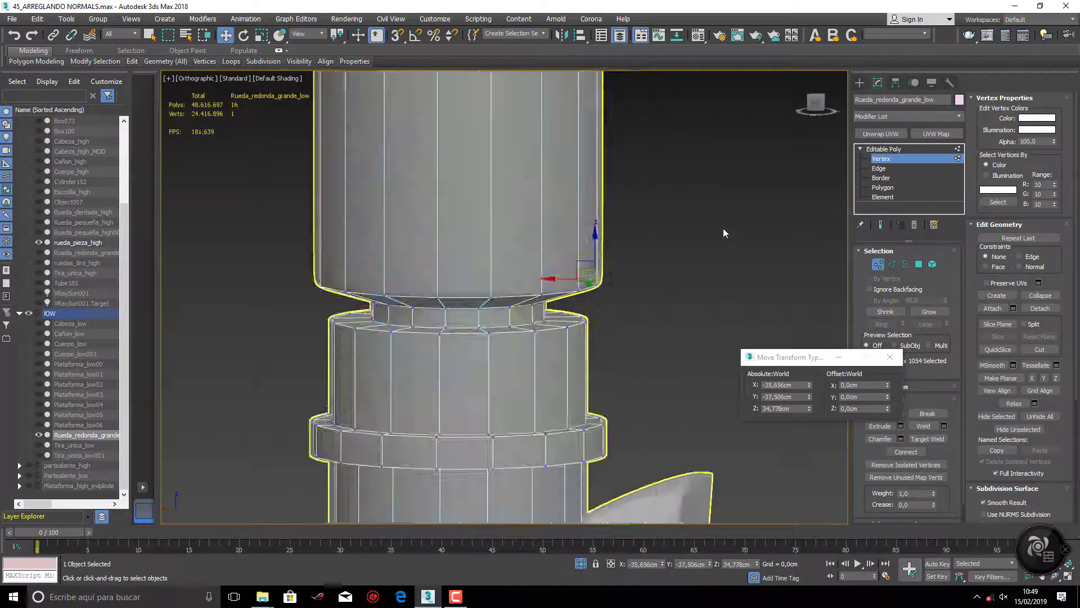
{"action": "key", "text": "1"}
{"action": "left_click", "coordinate": [157, 597]}
Launch Substance Painter, complete the low-poly OBJ export, and select rueda_pieza_high.
{"action": "type", "text": "sub"}
{"action": "left_click", "coordinate": [127, 297]}
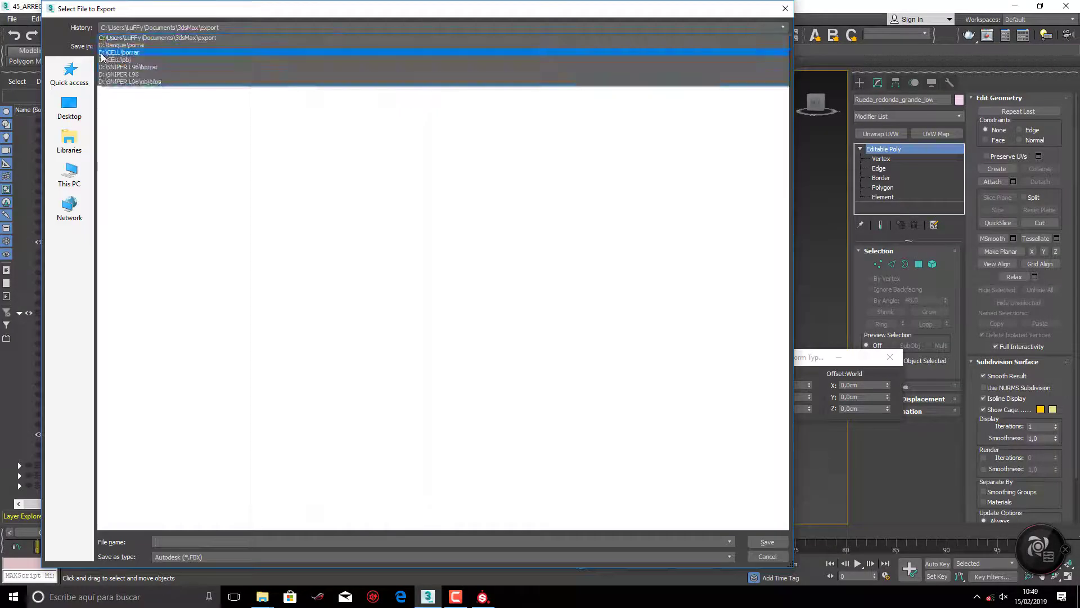
{"action": "left_click", "coordinate": [776, 542]}
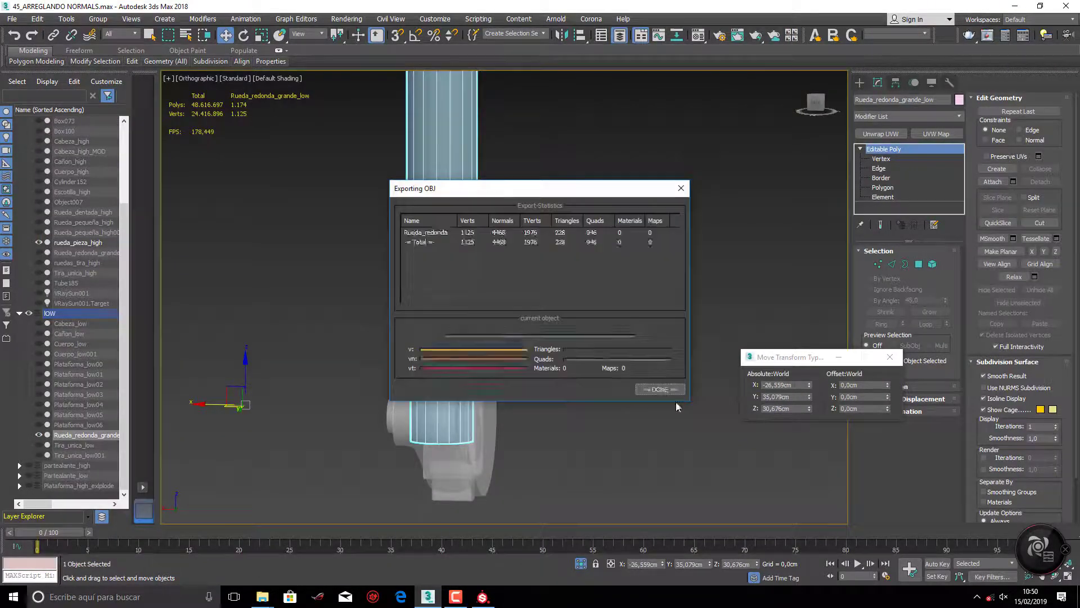
{"action": "left_click", "coordinate": [670, 389]}
{"action": "left_click", "coordinate": [78, 242]}
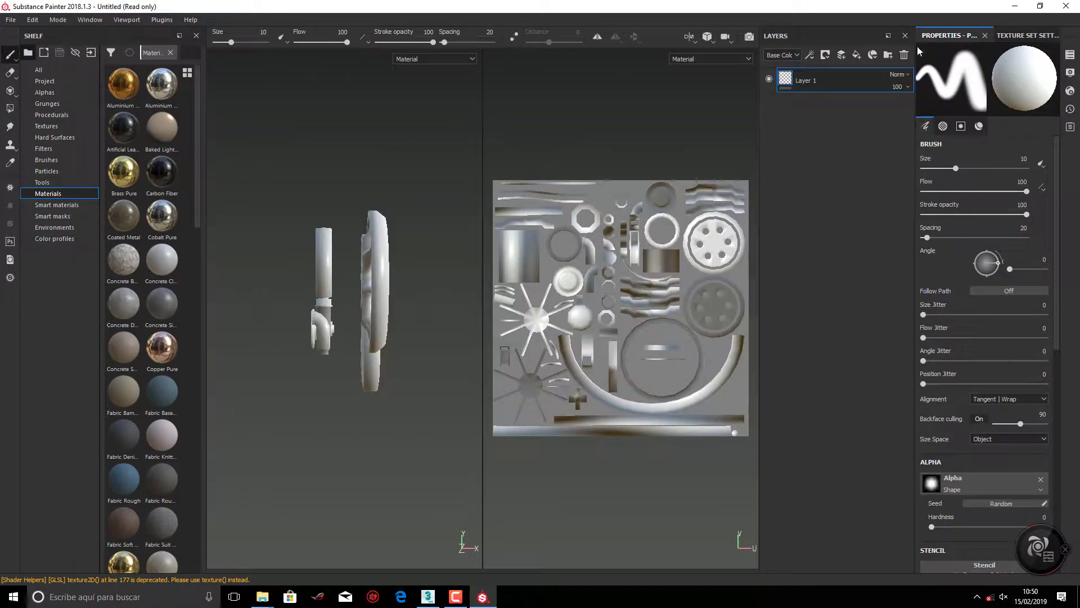
Bake the Normal map using ruedas_high.obj as the high-definition mesh.
{"action": "left_click", "coordinate": [1013, 233]}
{"action": "left_click", "coordinate": [691, 219]}
{"action": "double_click", "coordinate": [688, 225]}
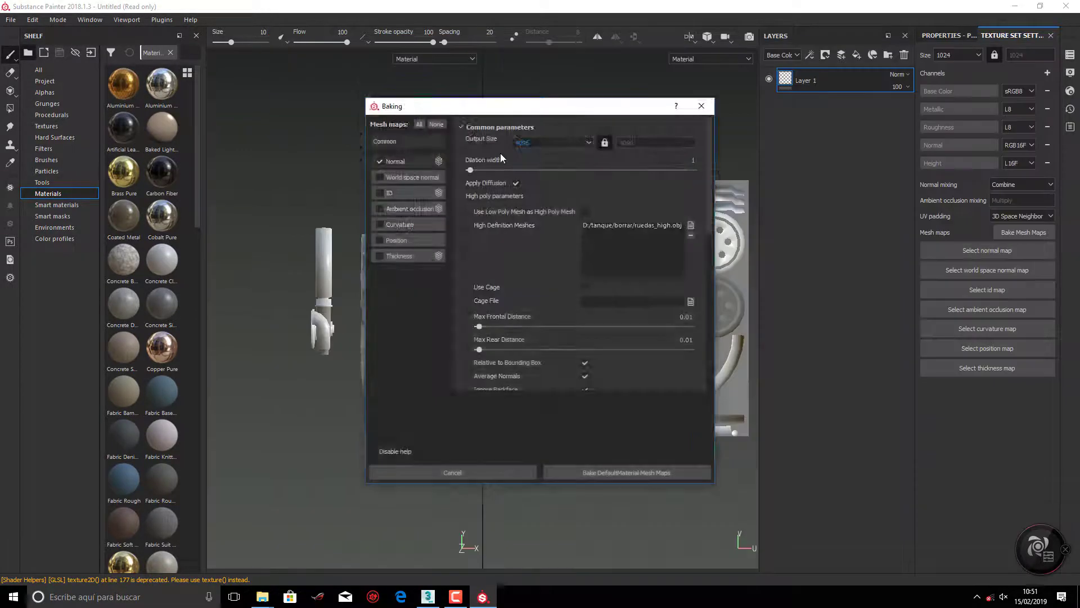
{"action": "left_click", "coordinate": [663, 474]}
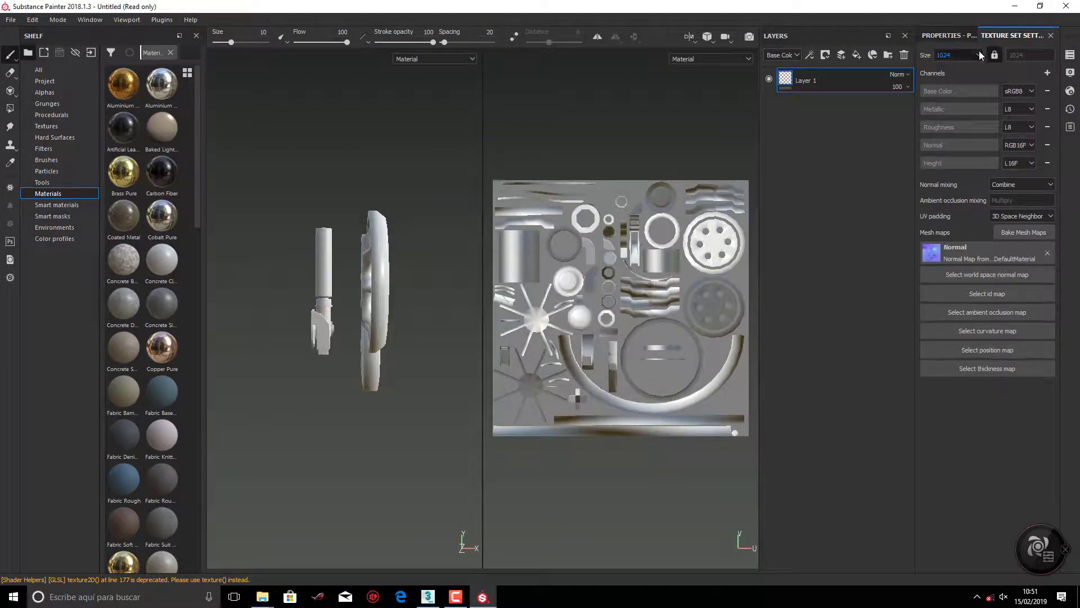
{"action": "scroll", "coordinate": [399, 281], "scroll_direction": "up", "scroll_amount": 5}
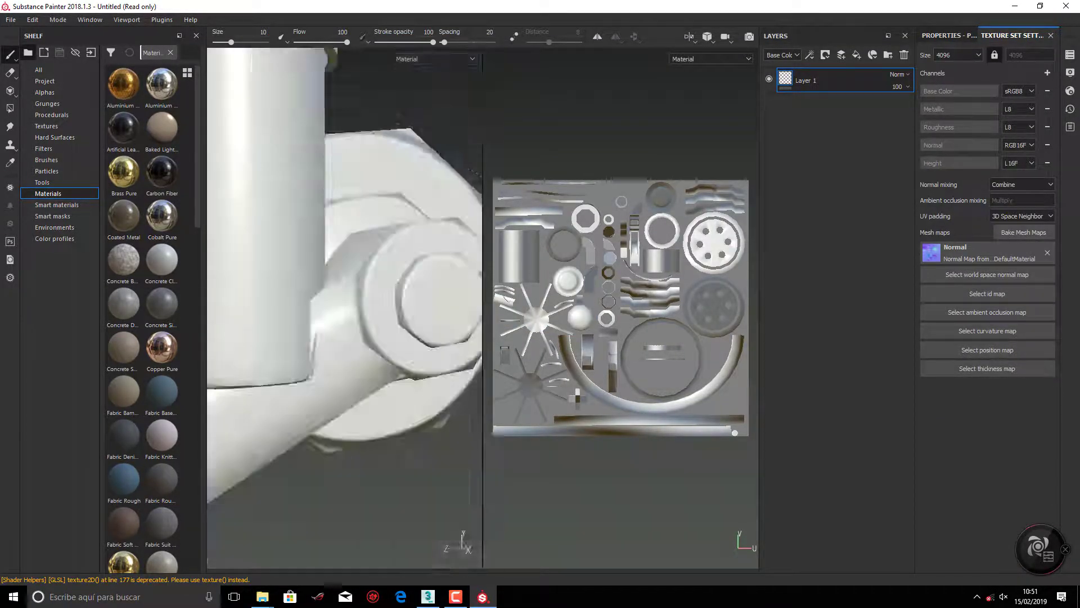
{"action": "key", "text": "f"}
{"action": "scroll", "coordinate": [454, 337], "scroll_direction": "up", "scroll_amount": 5}
{"action": "scroll", "coordinate": [454, 270], "scroll_direction": "up", "scroll_amount": 3}
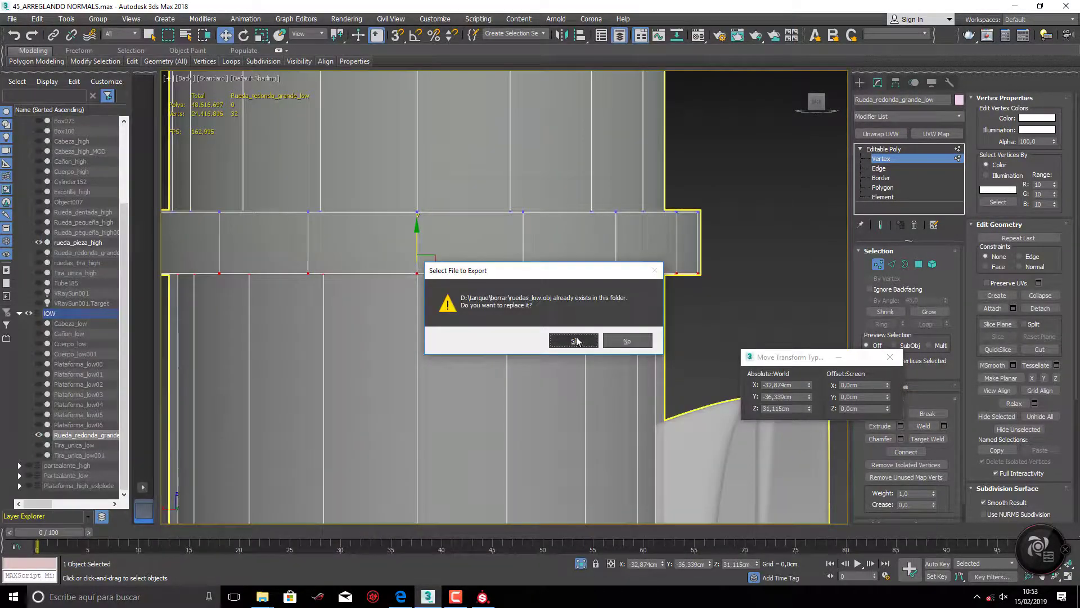
Confirm replacing the existing ruedas_low OBJ in D:\tanque\borrar.
{"action": "left_click", "coordinate": [574, 341]}
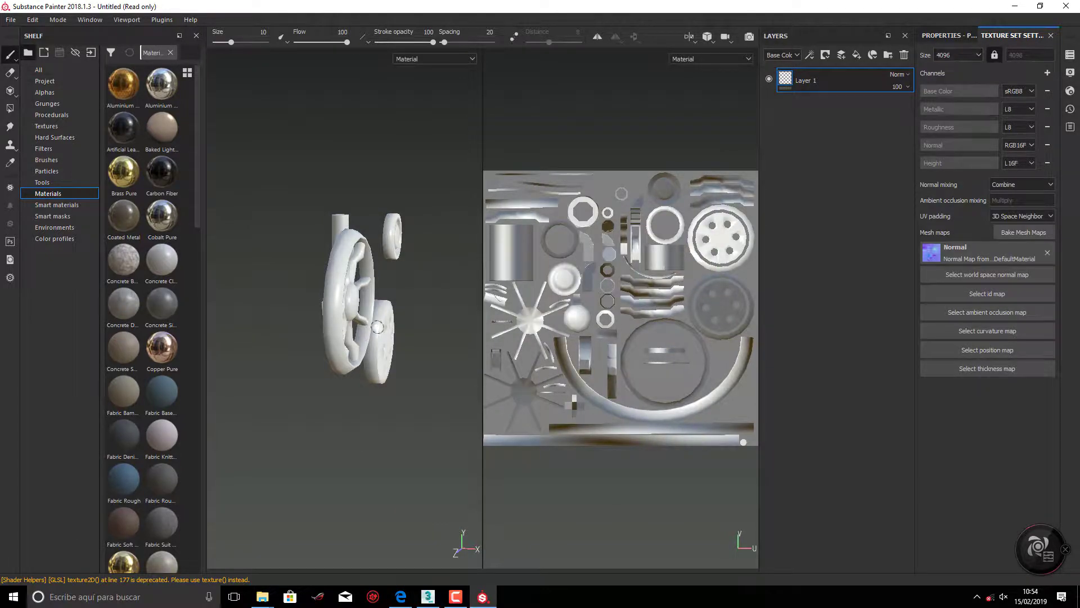
Zoom in on the collar and set the texture set size to 4096.
{"action": "right_click_drag", "start_coordinate": [377, 327], "coordinate": [447, 214], "text": "alt"}
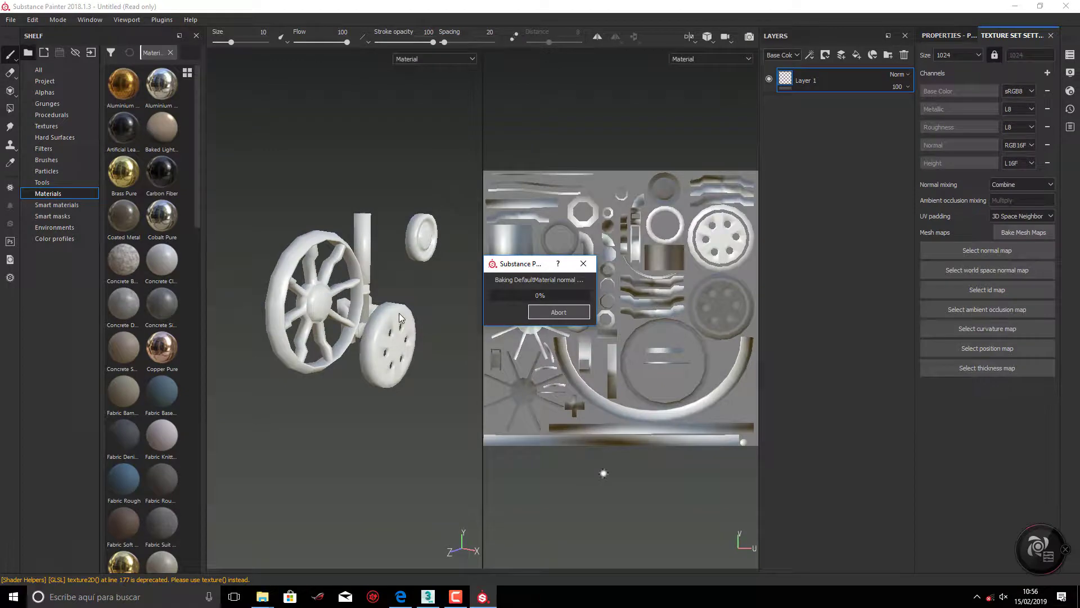
{"action": "left_click", "coordinate": [962, 102]}
{"action": "scroll", "coordinate": [338, 338], "scroll_direction": "up", "scroll_amount": 5}
Inspect the re-baked collar and paint a red test stroke across its seam.
{"action": "left_click_drag", "start_coordinate": [349, 394], "coordinate": [367, 468], "text": "alt"}
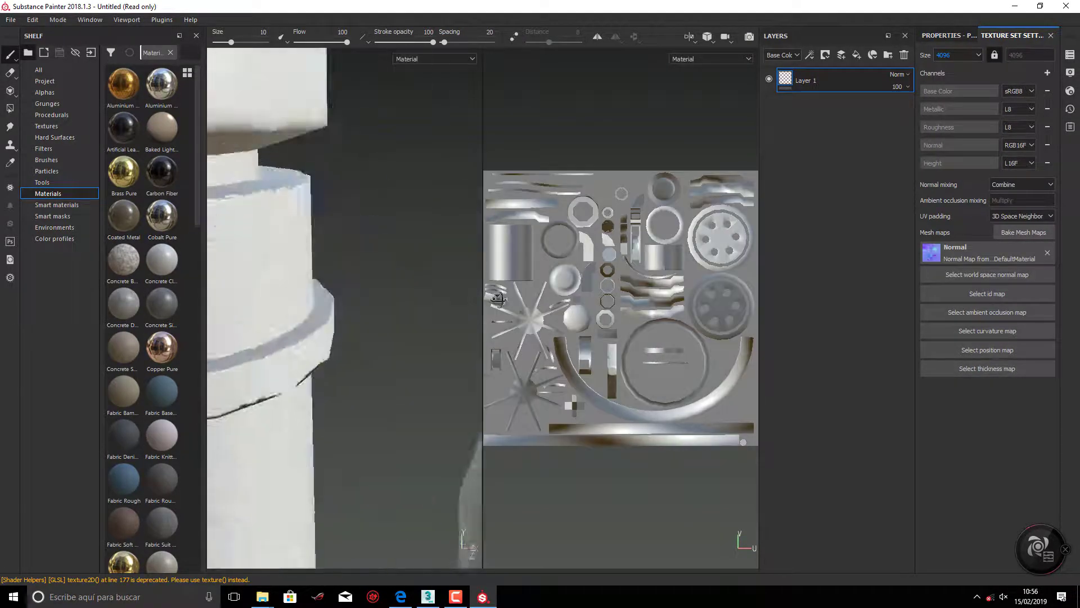
{"action": "scroll", "coordinate": [619, 310], "scroll_direction": "up", "scroll_amount": 5}
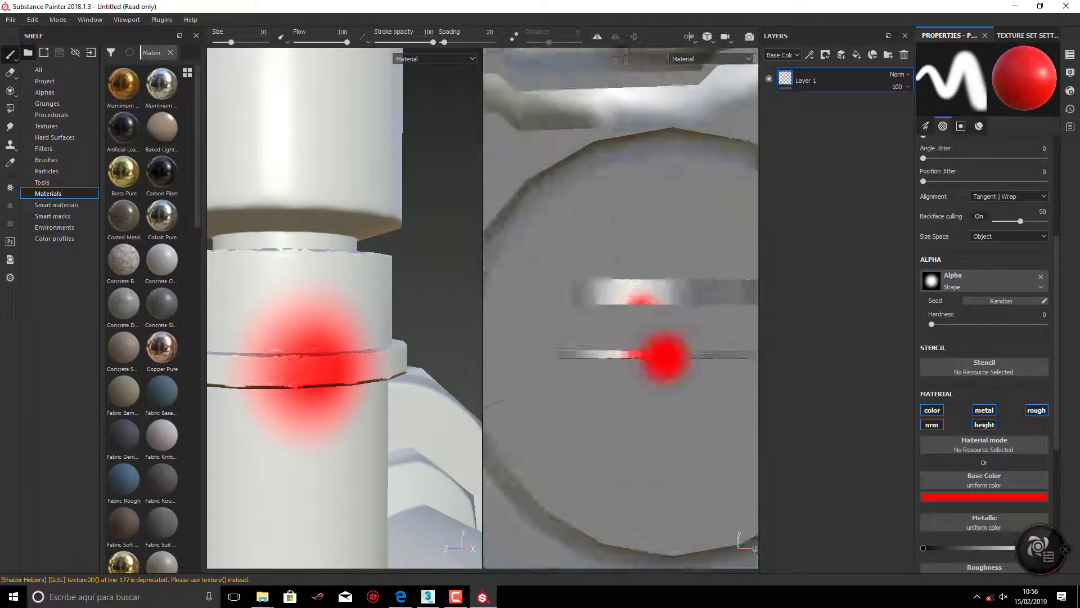
{"action": "left_click", "coordinate": [309, 386]}
{"action": "left_click_drag", "start_coordinate": [309, 386], "coordinate": [476, 438], "text": "alt"}
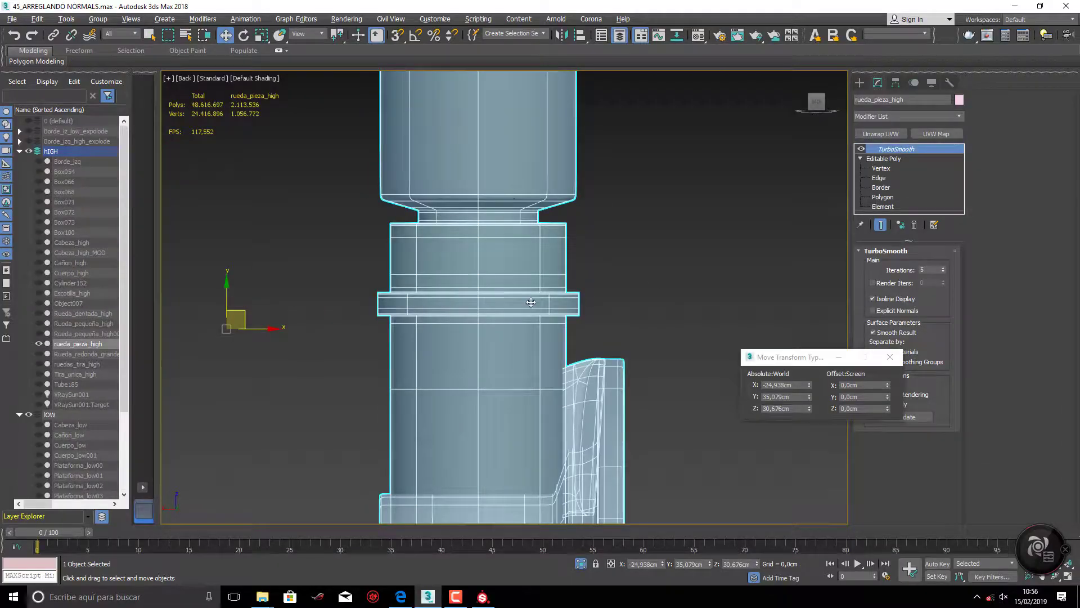
Open the UV editor for the collar and select its ring band of faces.
{"action": "scroll", "coordinate": [596, 322], "scroll_direction": "down", "scroll_amount": 5}
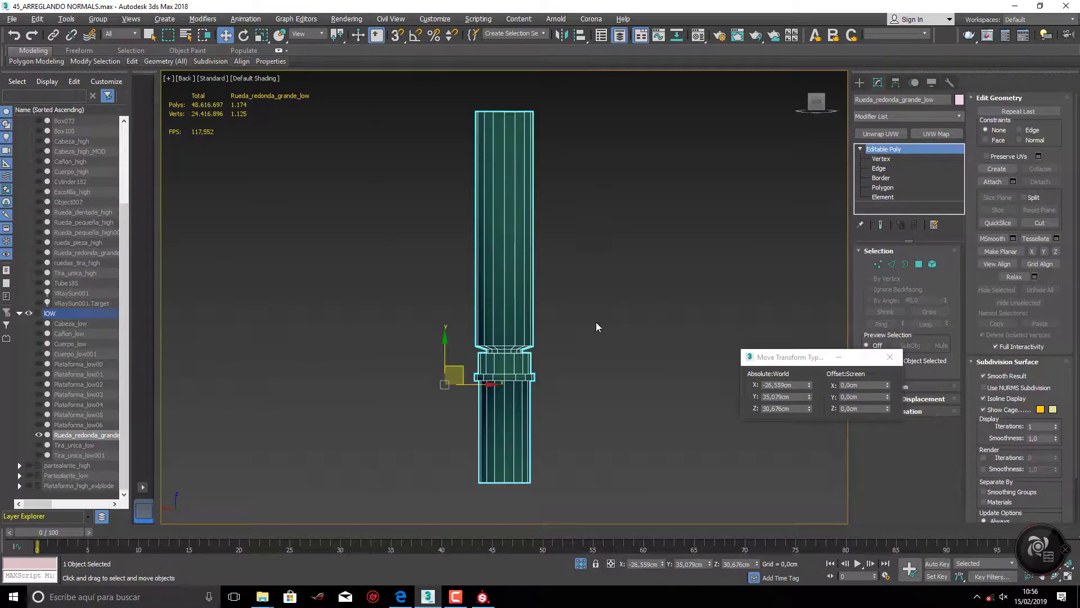
{"action": "left_click", "coordinate": [937, 488]}
{"action": "scroll", "coordinate": [574, 266], "scroll_direction": "up", "scroll_amount": 3}
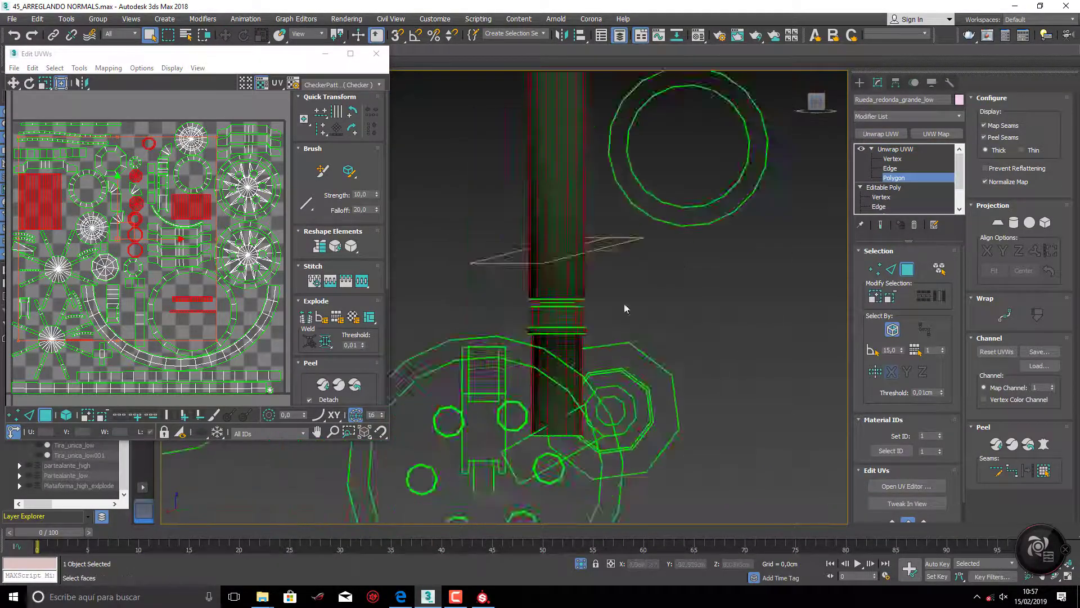
{"action": "scroll", "coordinate": [623, 303], "scroll_direction": "up", "scroll_amount": 3}
{"action": "left_click", "coordinate": [623, 304]}
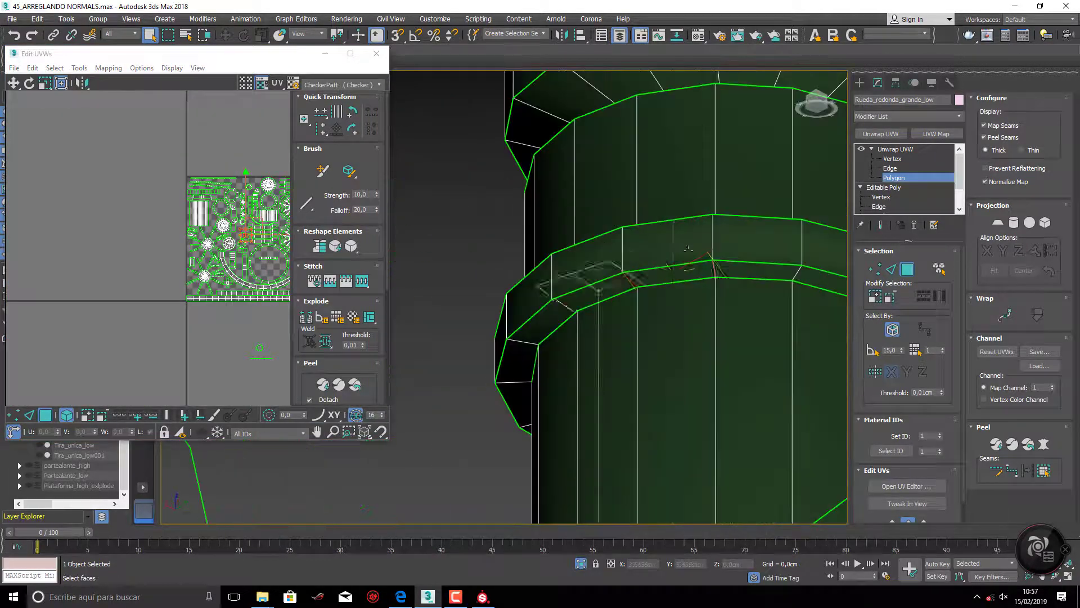
Resize the UV editor, frame the full UV square, and select a collar edge.
{"action": "left_click", "coordinate": [350, 53]}
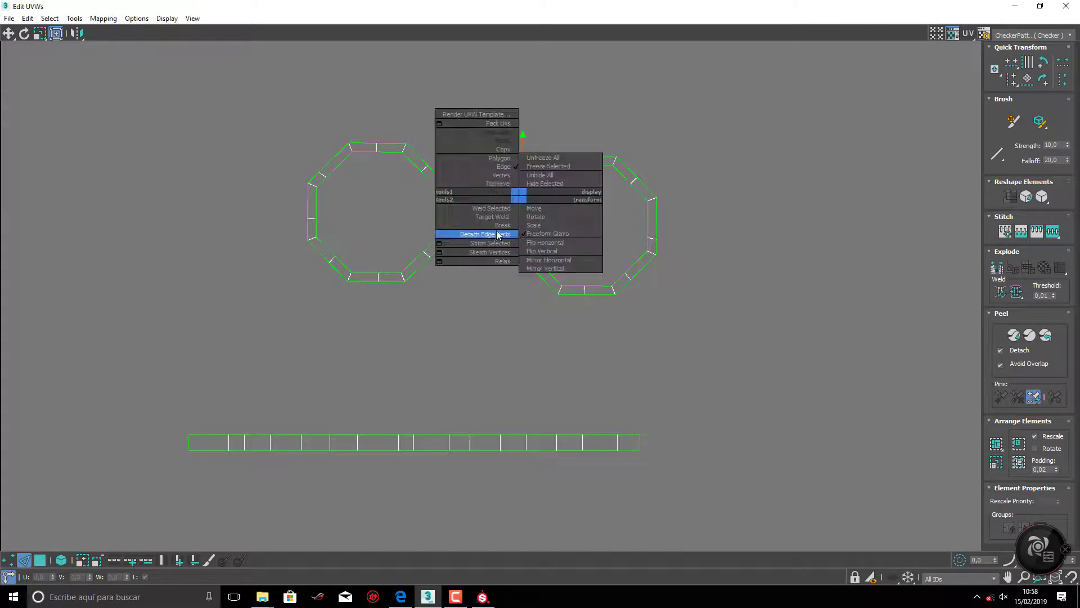
{"action": "left_click", "coordinate": [1035, 6]}
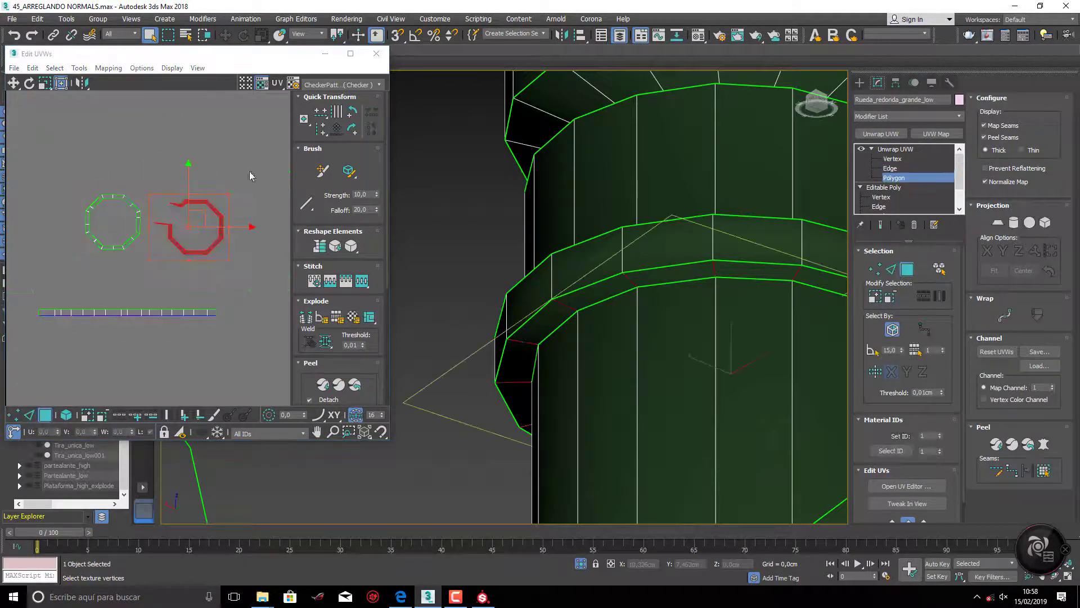
{"action": "scroll", "coordinate": [257, 332], "scroll_direction": "down", "scroll_amount": 5}
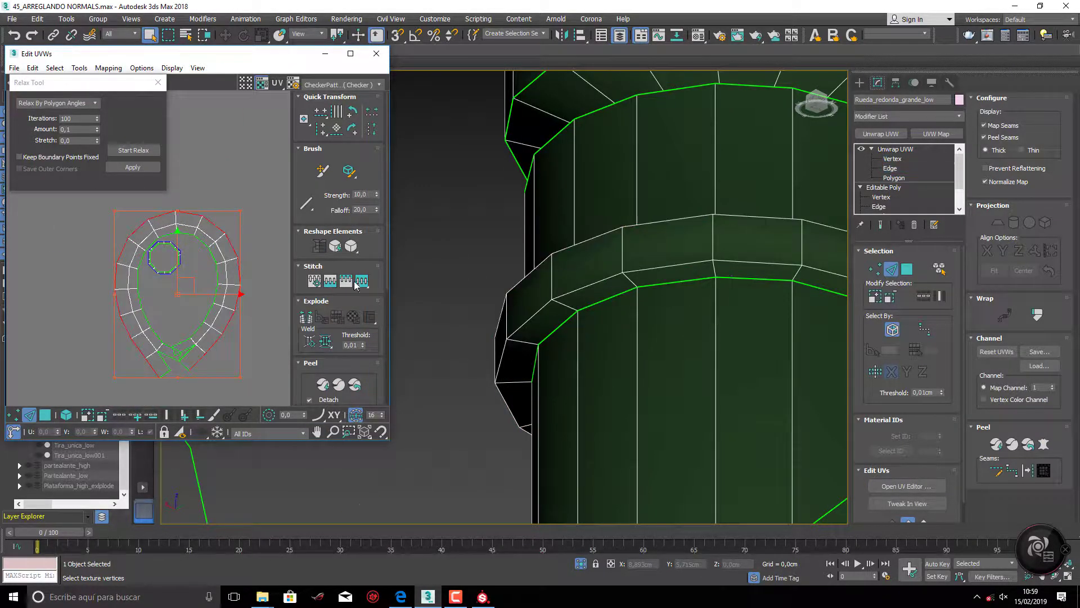
{"action": "middle_click_drag", "start_coordinate": [196, 306], "coordinate": [245, 284]}
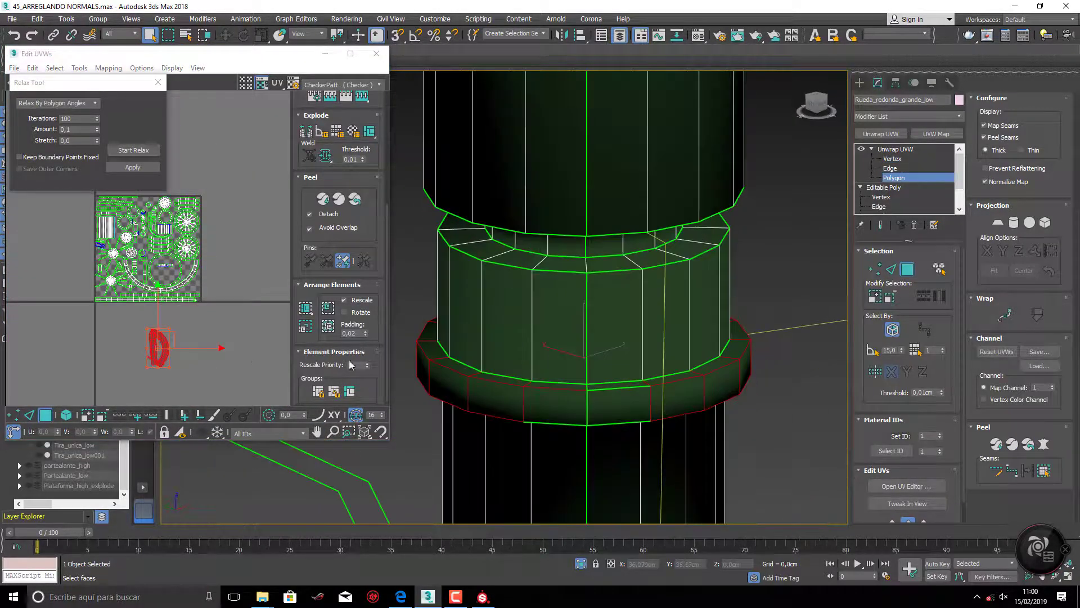
{"action": "scroll", "coordinate": [731, 299], "scroll_direction": "up", "scroll_amount": 5}
{"action": "key", "text": "2"}
{"action": "left_click", "coordinate": [602, 312]}
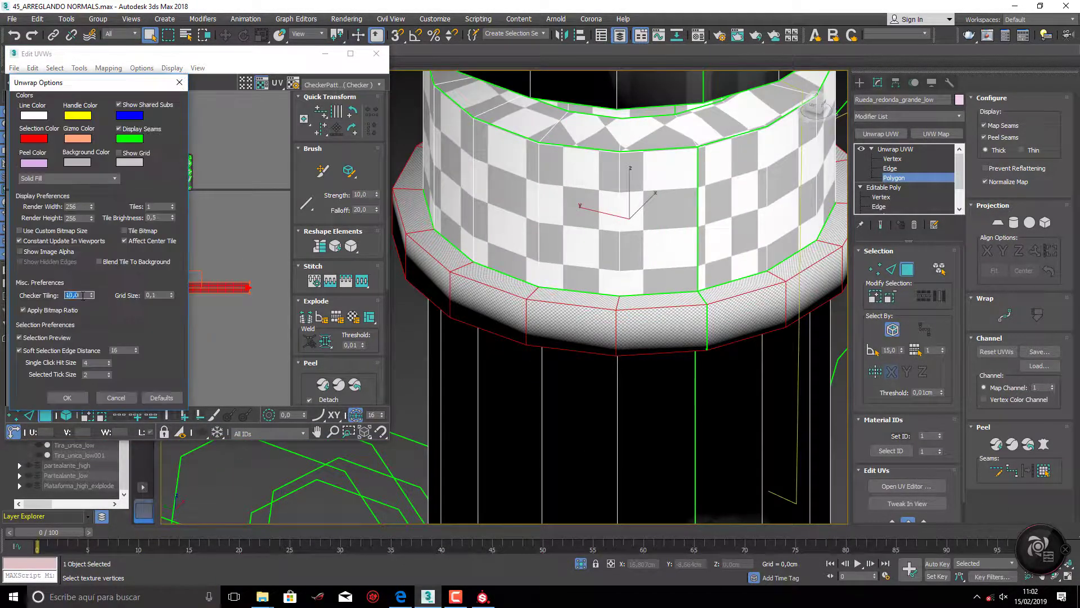
Set checker tiling to 20 and stitch the upper UV island along its bottom edge.
{"action": "type", "text": "20"}
{"action": "key", "text": "Return"}
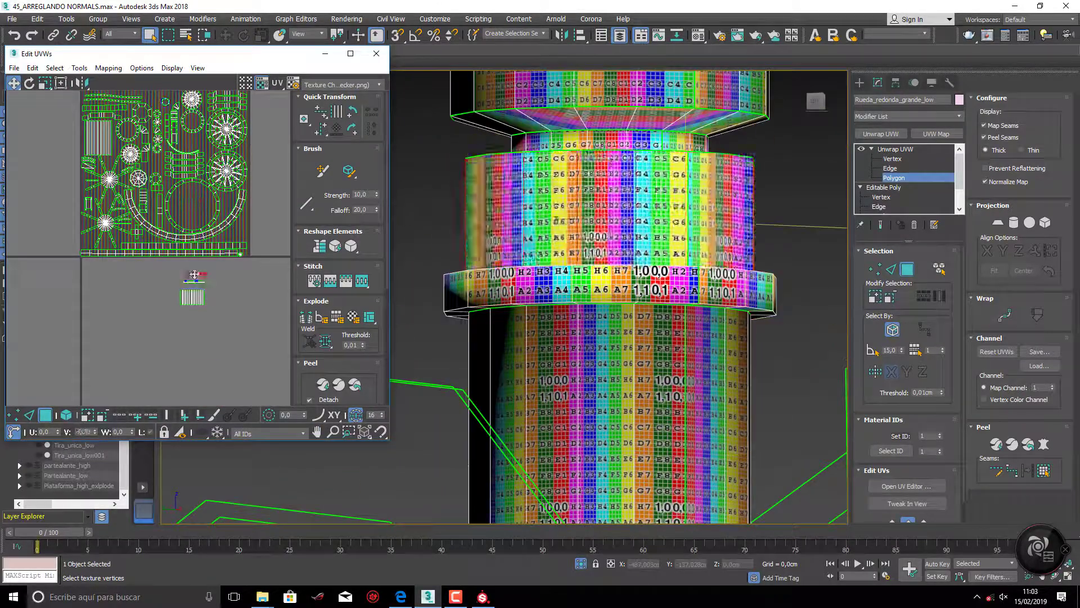
{"action": "left_click", "coordinate": [139, 252]}
{"action": "scroll", "coordinate": [192, 210], "scroll_direction": "down", "scroll_amount": 3}
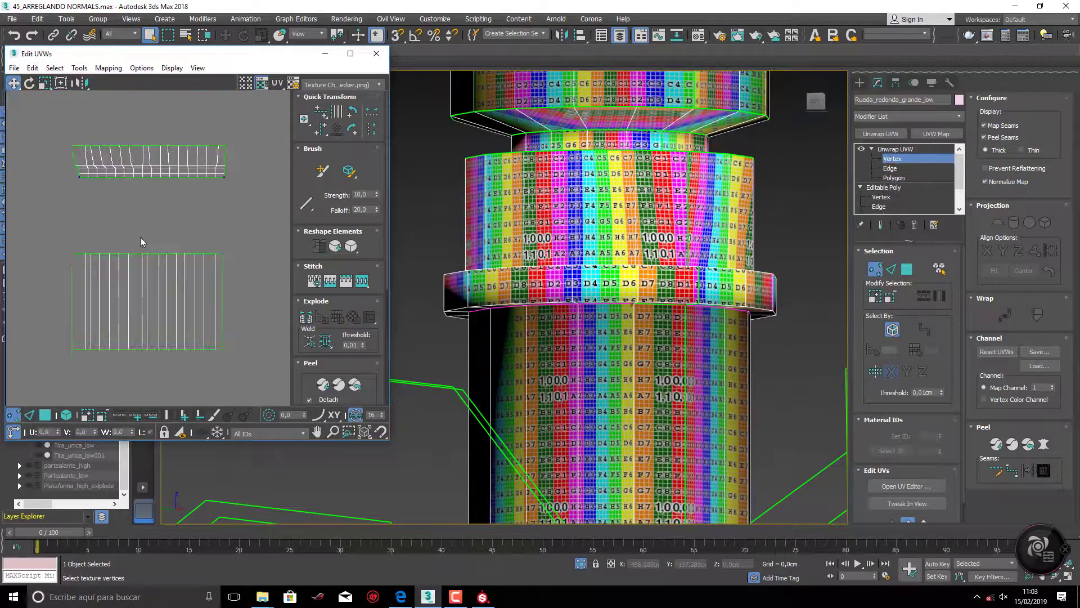
{"action": "left_click", "coordinate": [361, 283]}
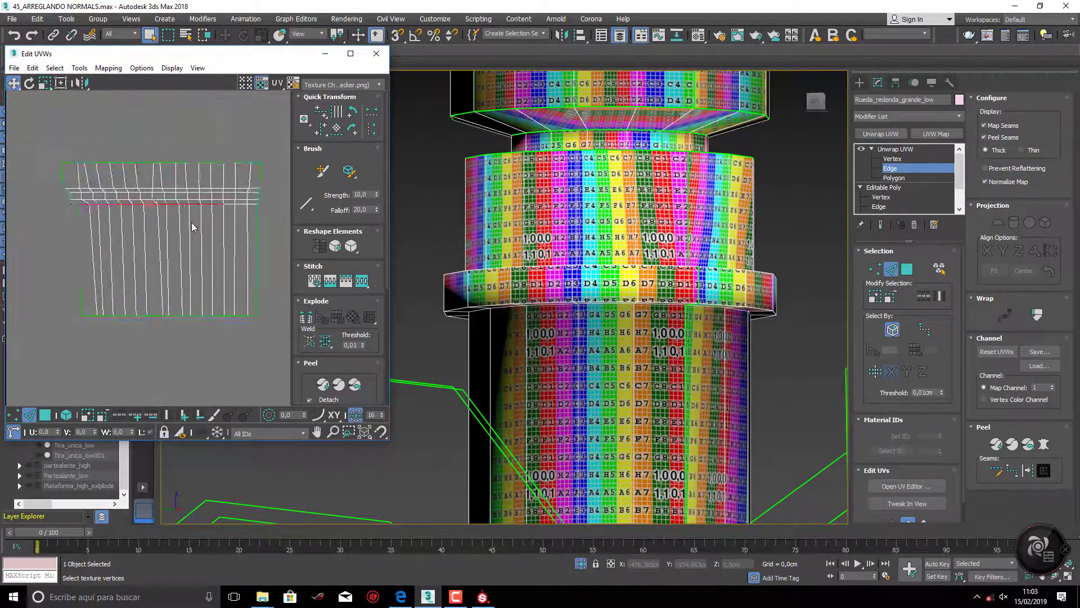
Relax the stitched collar island with Tools > Relax.
{"action": "left_click", "coordinate": [79, 68]}
{"action": "left_click", "coordinate": [106, 316]}
{"action": "scroll", "coordinate": [619, 282], "scroll_direction": "up", "scroll_amount": 5}
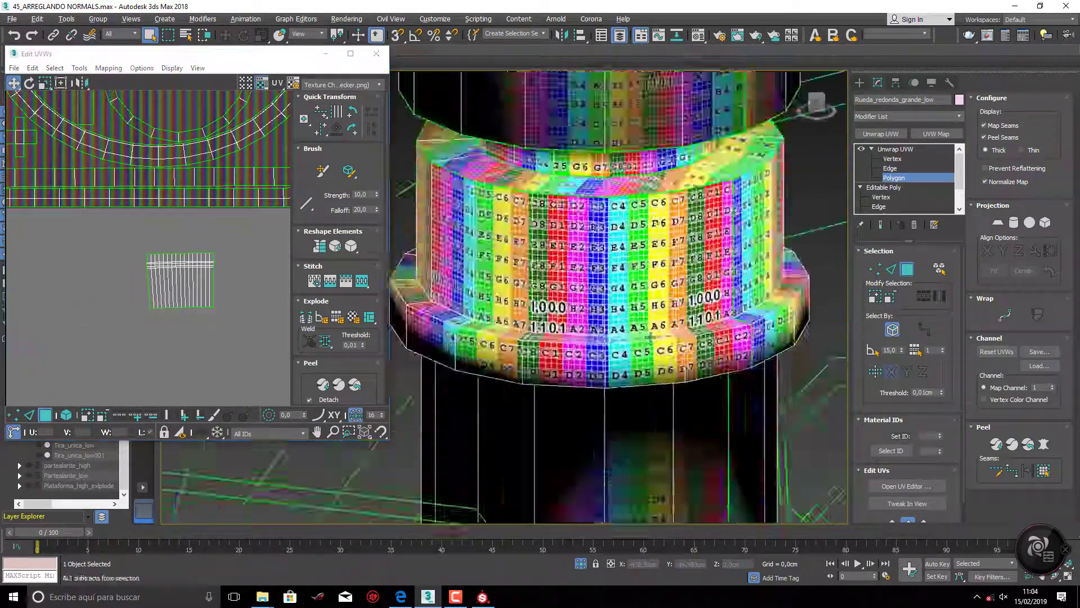
{"action": "key", "text": "2"}
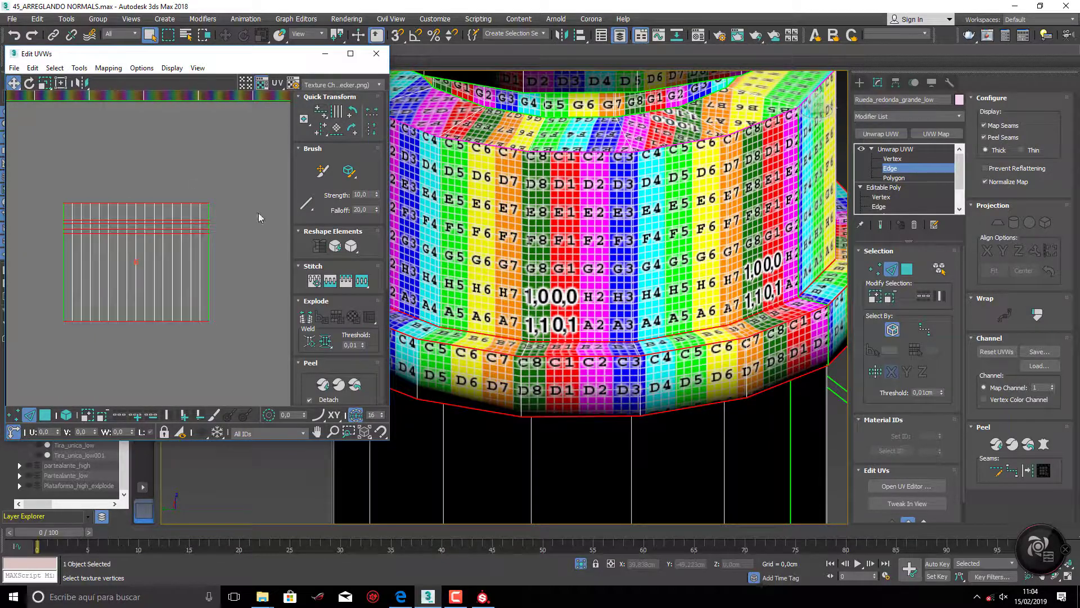
Select the collar's UV island in polygon mode and scale it down.
{"action": "key", "text": "3"}
{"action": "scroll", "coordinate": [619, 281], "scroll_direction": "down", "scroll_amount": 5}
{"action": "scroll", "coordinate": [152, 237], "scroll_direction": "down", "scroll_amount": 3}
{"action": "scroll", "coordinate": [585, 200], "scroll_direction": "up", "scroll_amount": 3}
{"action": "scroll", "coordinate": [585, 200], "scroll_direction": "up", "scroll_amount": 3}
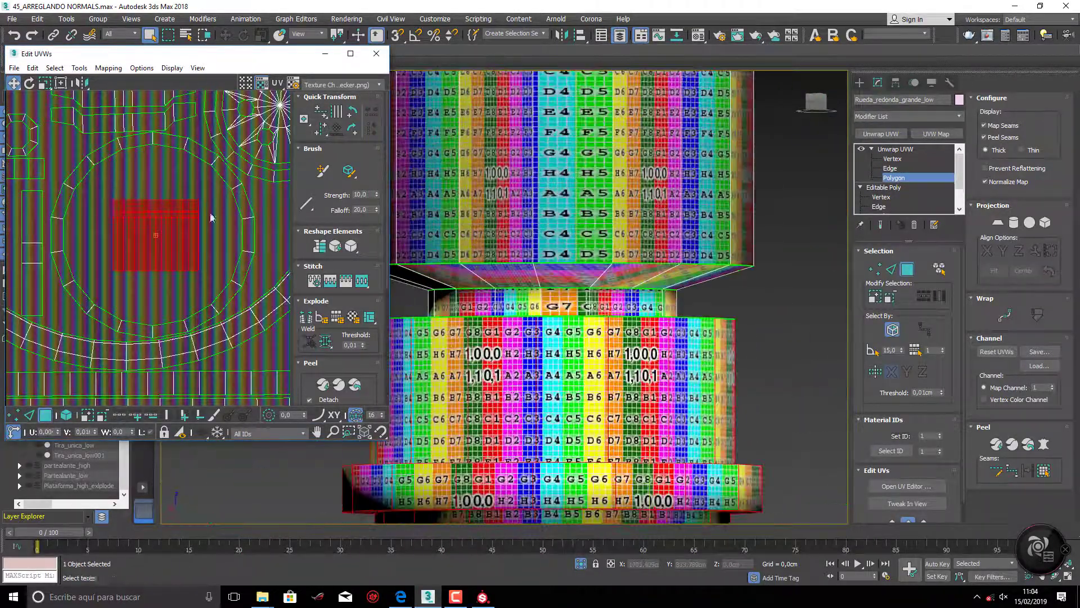
{"action": "left_click", "coordinate": [61, 83]}
{"action": "left_click_drag", "start_coordinate": [198, 200], "coordinate": [186, 215]}
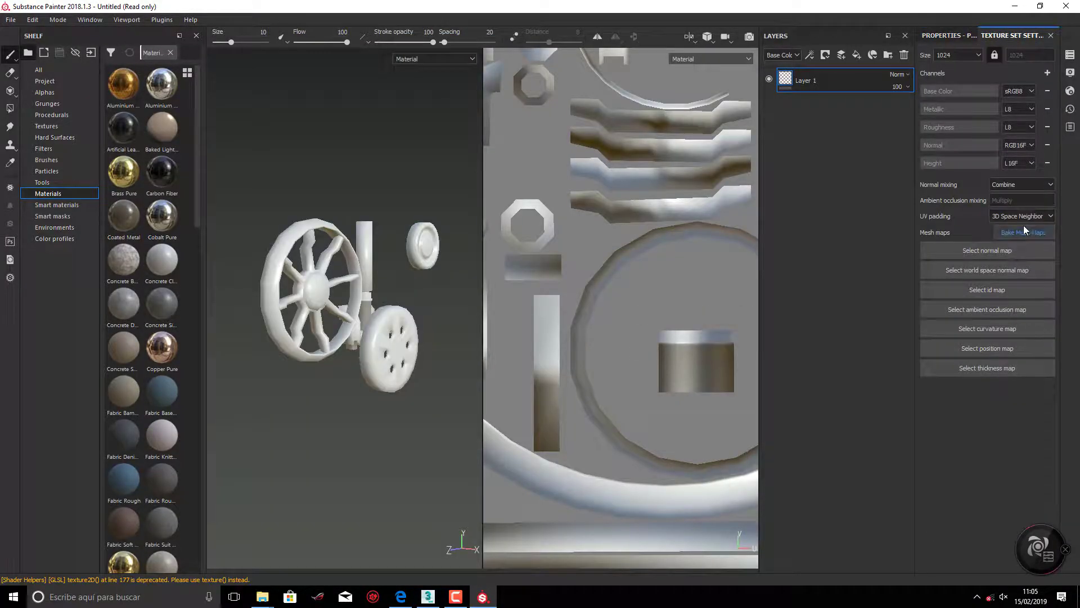
Bake the mesh maps and set the texture set size to 4096.
{"action": "left_click", "coordinate": [1024, 230]}
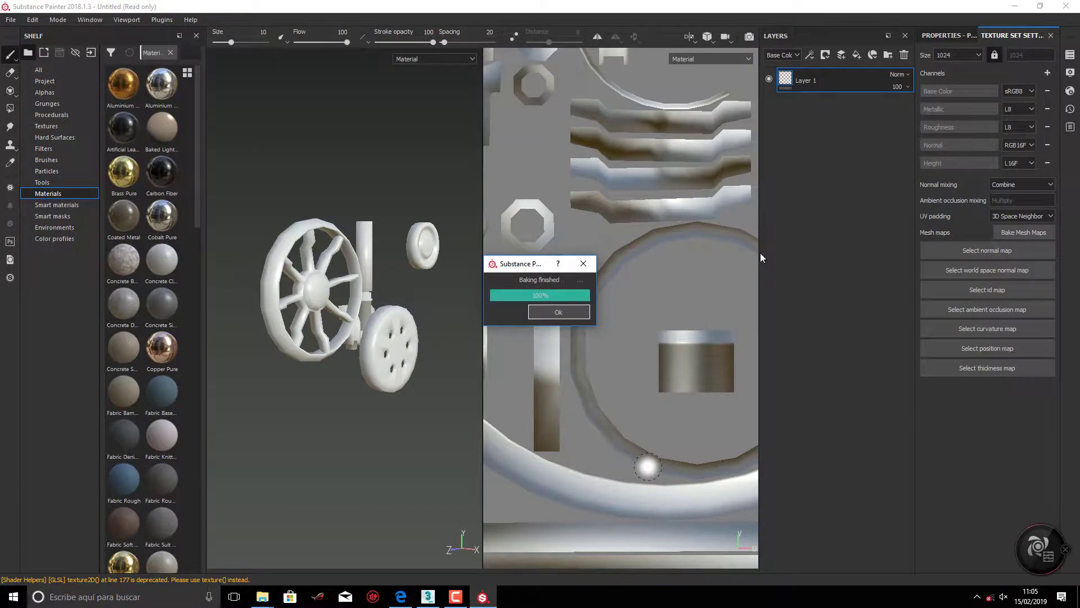
{"action": "key", "text": "Return"}
{"action": "left_click", "coordinate": [960, 54]}
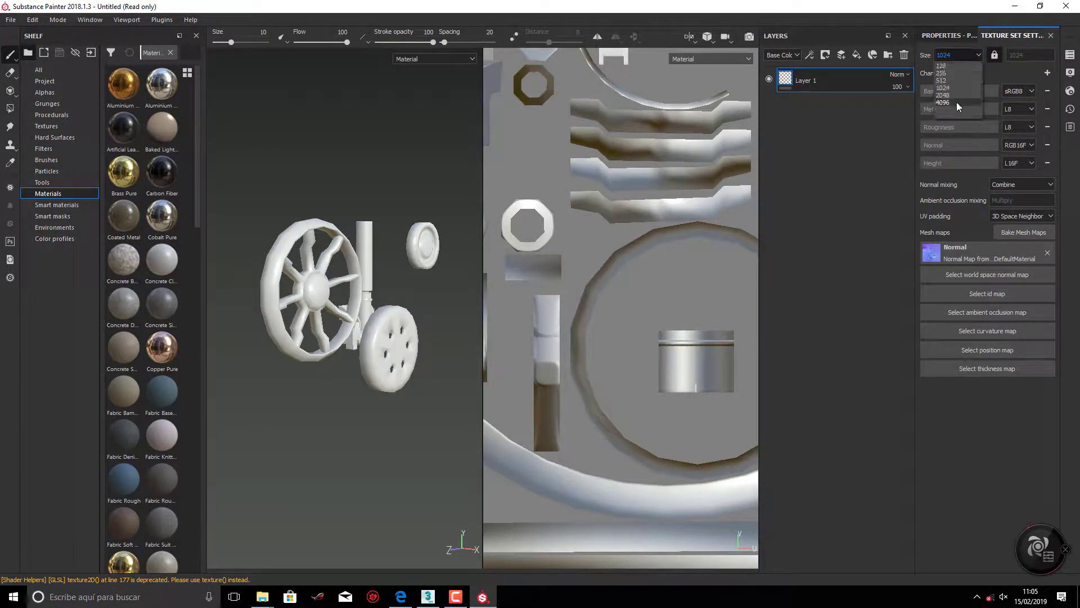
{"action": "left_click", "coordinate": [956, 112]}
{"action": "scroll", "coordinate": [442, 376], "scroll_direction": "up", "scroll_amount": 5}
Orbit and frame the cylinder to inspect the new bake, then return to 3ds Max.
{"action": "left_click_drag", "start_coordinate": [442, 376], "coordinate": [451, 203], "text": "alt"}
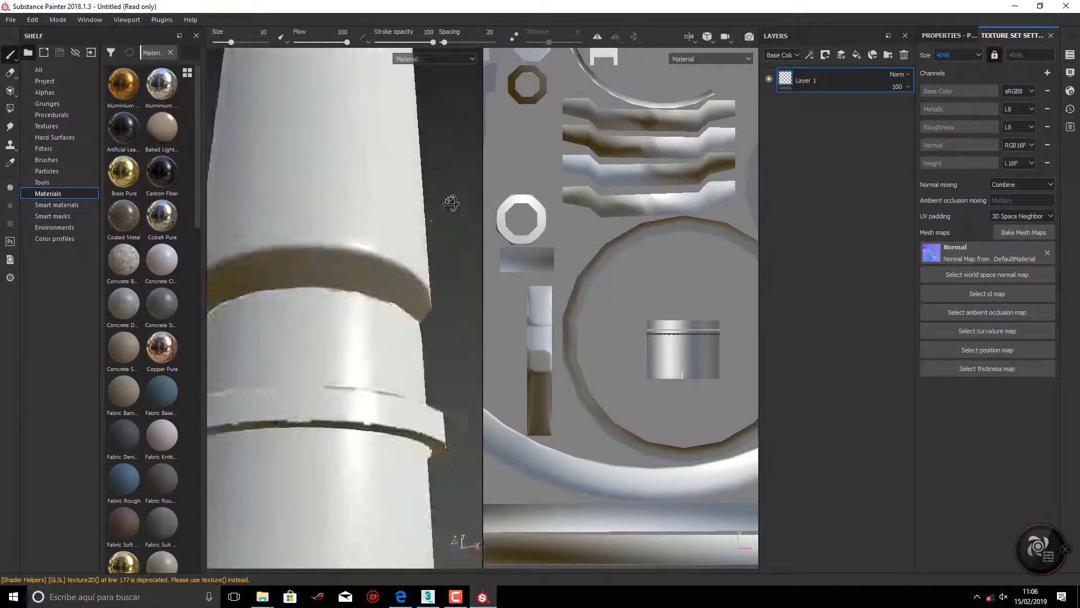
{"action": "left_click_drag", "start_coordinate": [442, 447], "coordinate": [428, 338], "text": "alt"}
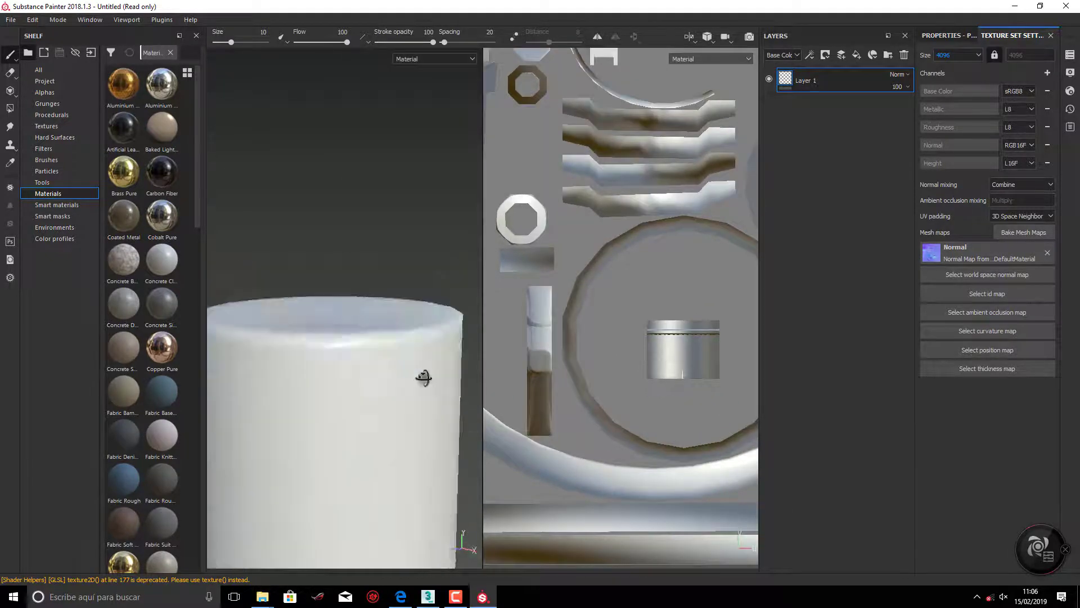
{"action": "left_click_drag", "start_coordinate": [396, 393], "coordinate": [415, 366], "text": "alt"}
{"action": "key", "text": "f"}
{"action": "scroll", "coordinate": [405, 383], "scroll_direction": "up", "scroll_amount": 5}
{"action": "key", "text": "alt+Tab"}
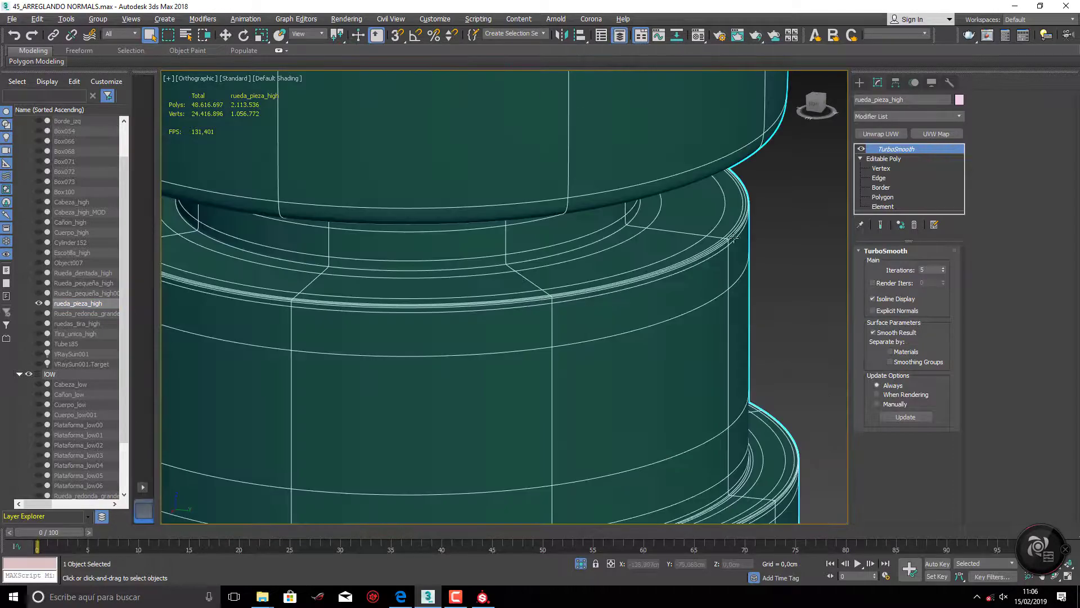
Select rueda_pieza_high, show its edges with Edged Faces (F4), and orbit to inspect the collar.
{"action": "scroll", "coordinate": [812, 198], "scroll_direction": "up", "scroll_amount": 5}
{"action": "left_click", "coordinate": [811, 198]}
{"action": "left_click", "coordinate": [516, 349]}
{"action": "key", "text": "2"}
{"action": "key", "text": "F4"}
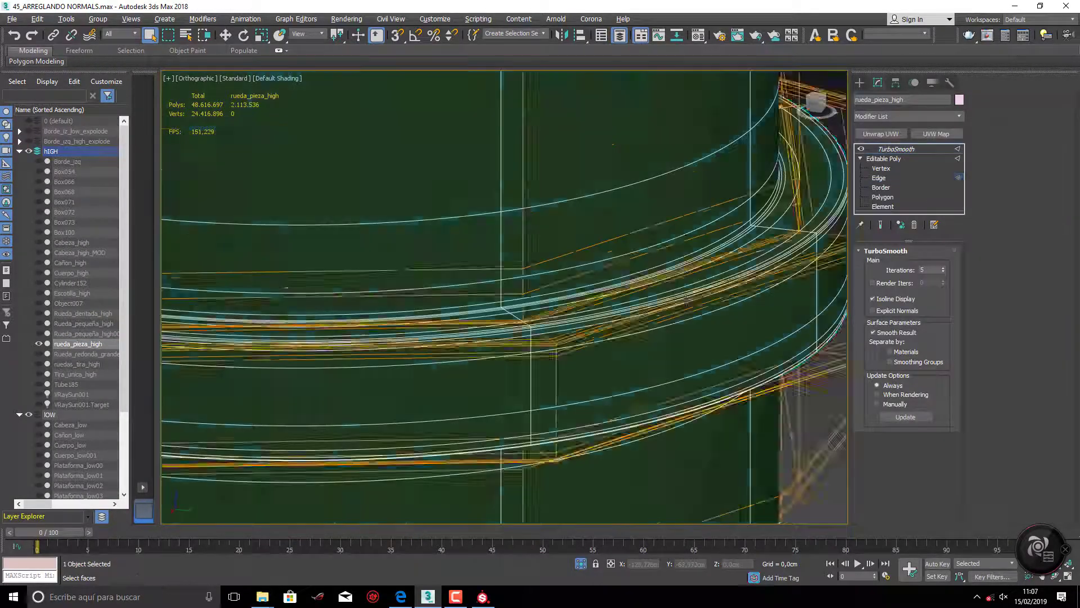
{"action": "scroll", "coordinate": [423, 285], "scroll_direction": "up", "scroll_amount": 5}
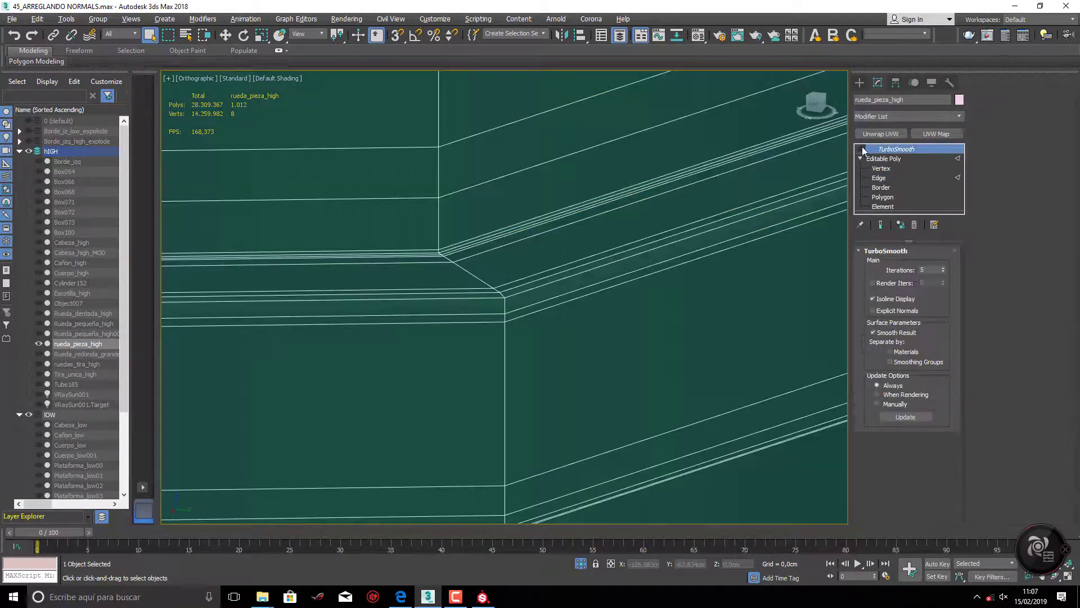
{"action": "left_click", "coordinate": [585, 303]}
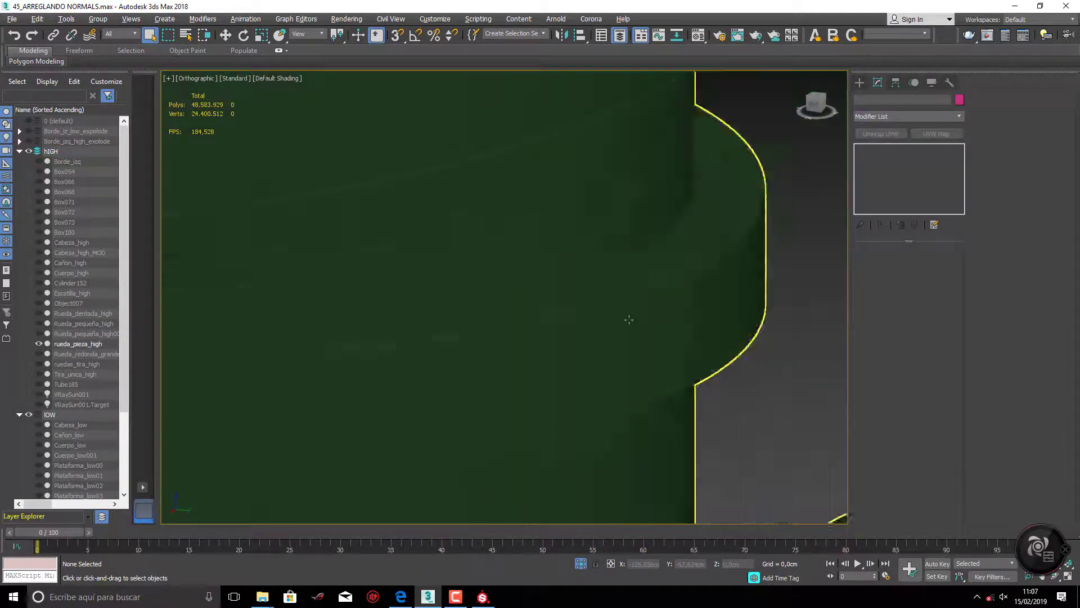
{"action": "scroll", "coordinate": [586, 302], "scroll_direction": "down", "scroll_amount": 6}
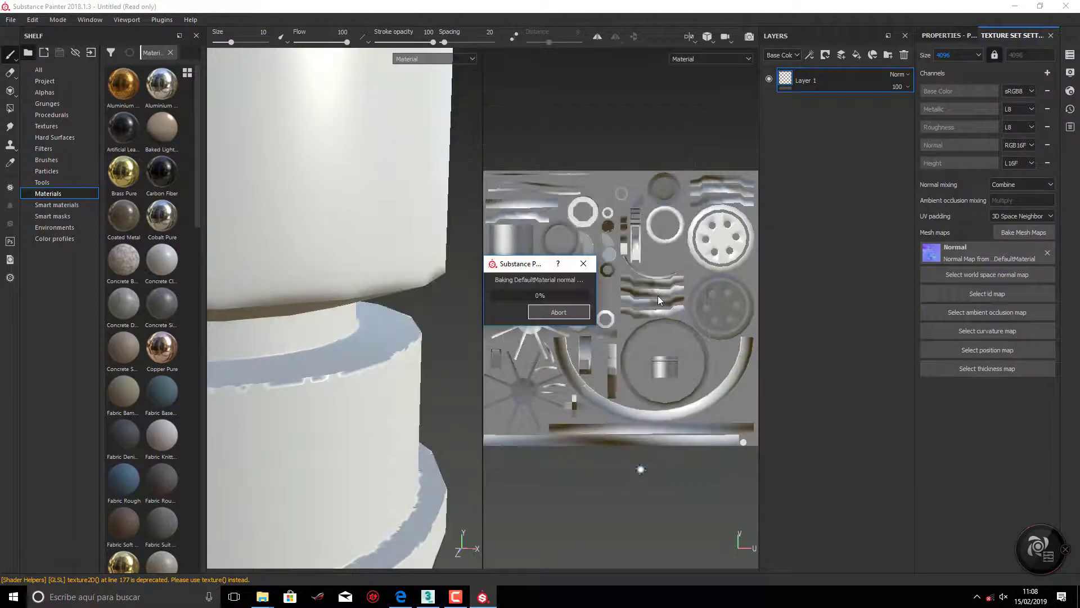
{"action": "left_click_drag", "start_coordinate": [459, 389], "coordinate": [421, 380], "text": "alt"}
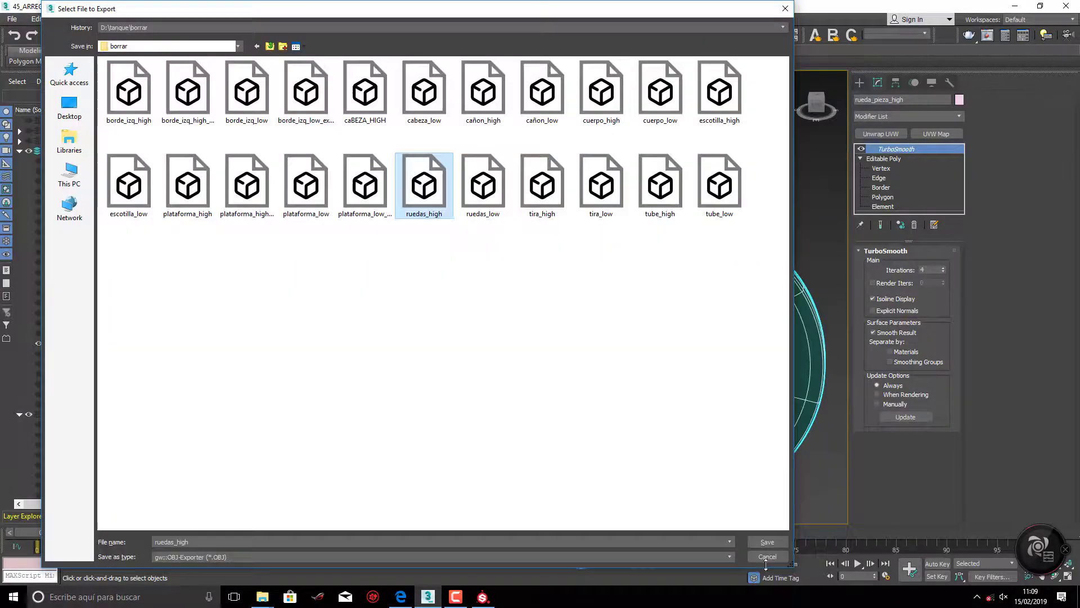
Remove the selected extra edges from the high-poly collar.
{"action": "left_click", "coordinate": [767, 542]}
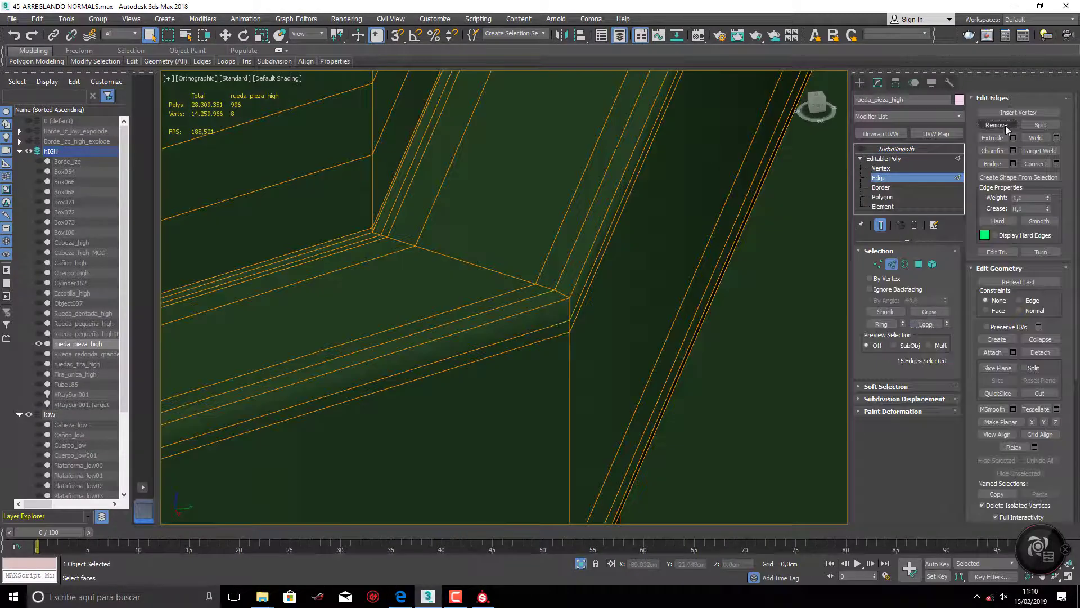
{"action": "left_click", "coordinate": [1007, 124]}
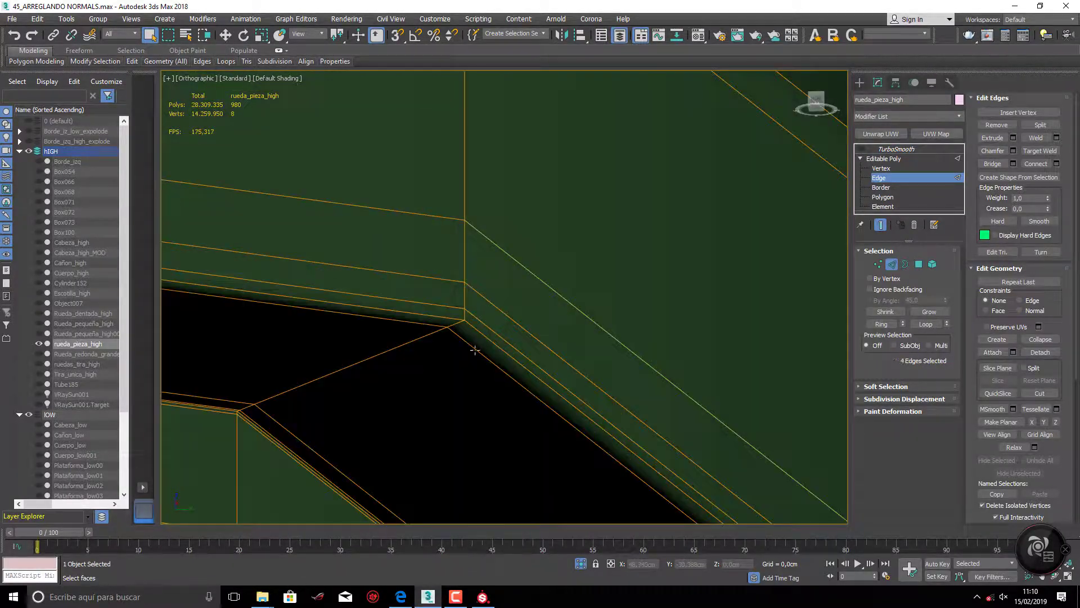
{"action": "middle_click_drag", "start_coordinate": [475, 350], "coordinate": [446, 386]}
{"action": "scroll", "coordinate": [581, 373], "scroll_direction": "down", "scroll_amount": 3}
Export the high-poly piece as OBJ over the existing ruedas_high file.
{"action": "key", "text": "2"}
{"action": "key", "text": "w"}
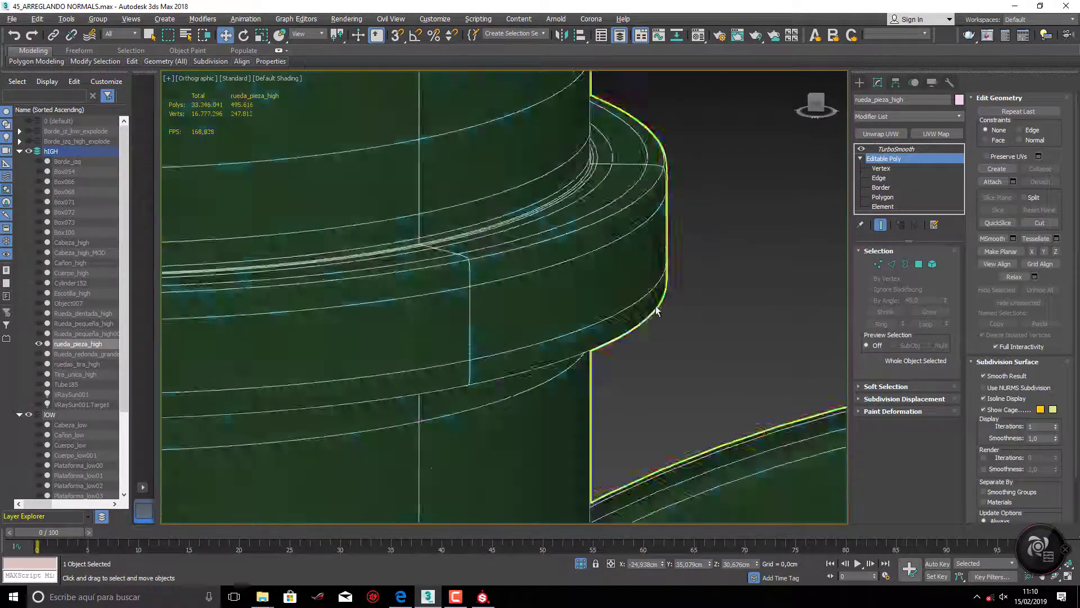
{"action": "scroll", "coordinate": [657, 312], "scroll_direction": "down", "scroll_amount": 5}
{"action": "scroll", "coordinate": [591, 298], "scroll_direction": "down", "scroll_amount": 3}
{"action": "left_click", "coordinate": [12, 19]}
{"action": "double_click", "coordinate": [543, 185]}
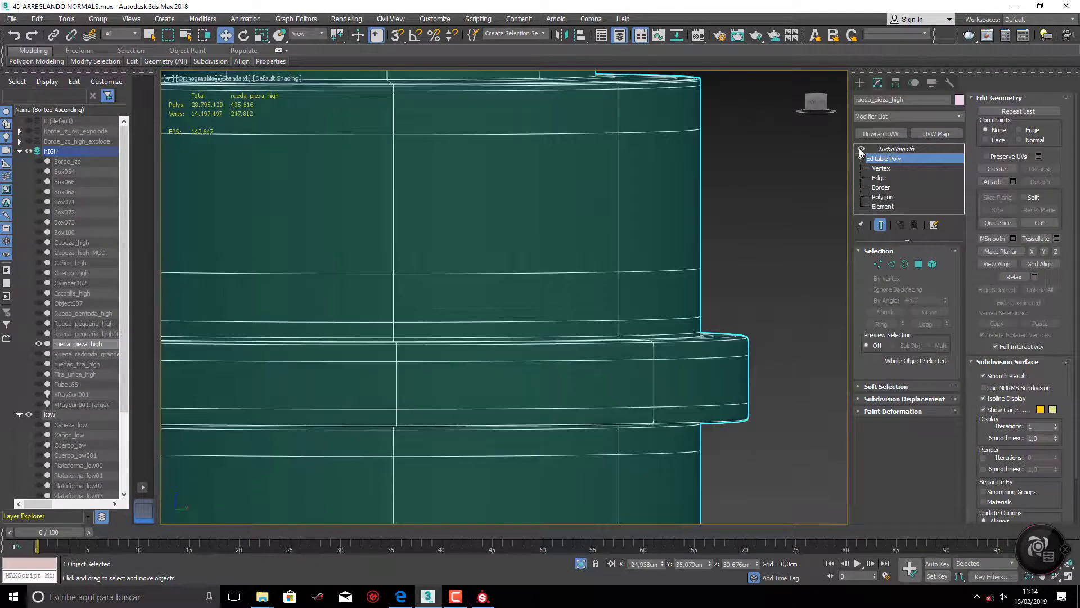
Unhide Rueda_redonda_grande_low and view its polygons straight on.
{"action": "left_click", "coordinate": [38, 435]}
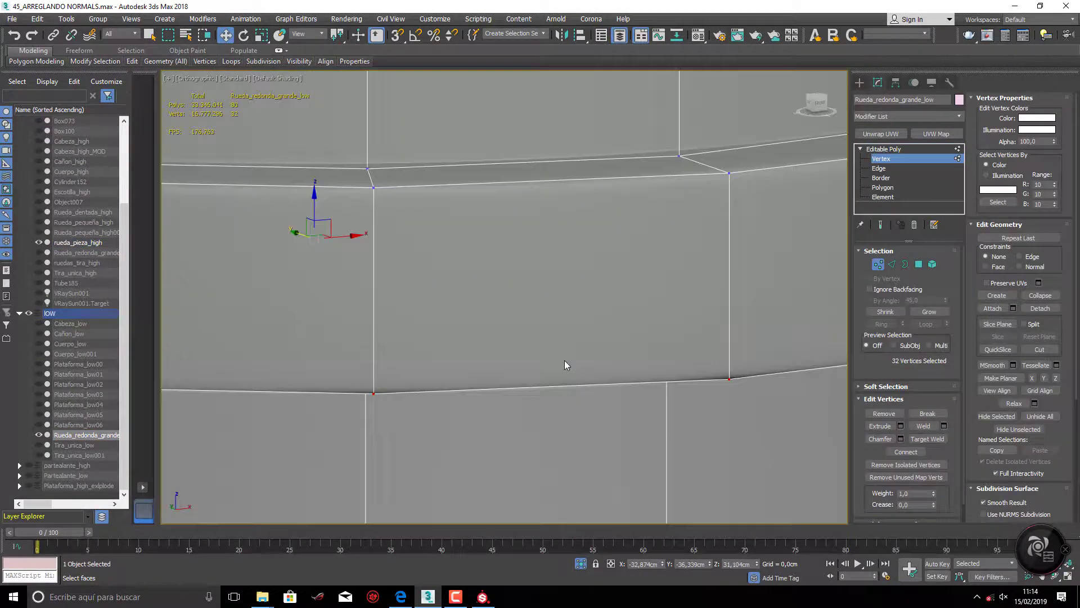
{"action": "scroll", "coordinate": [565, 364], "scroll_direction": "down", "scroll_amount": 5}
{"action": "key", "text": "l"}
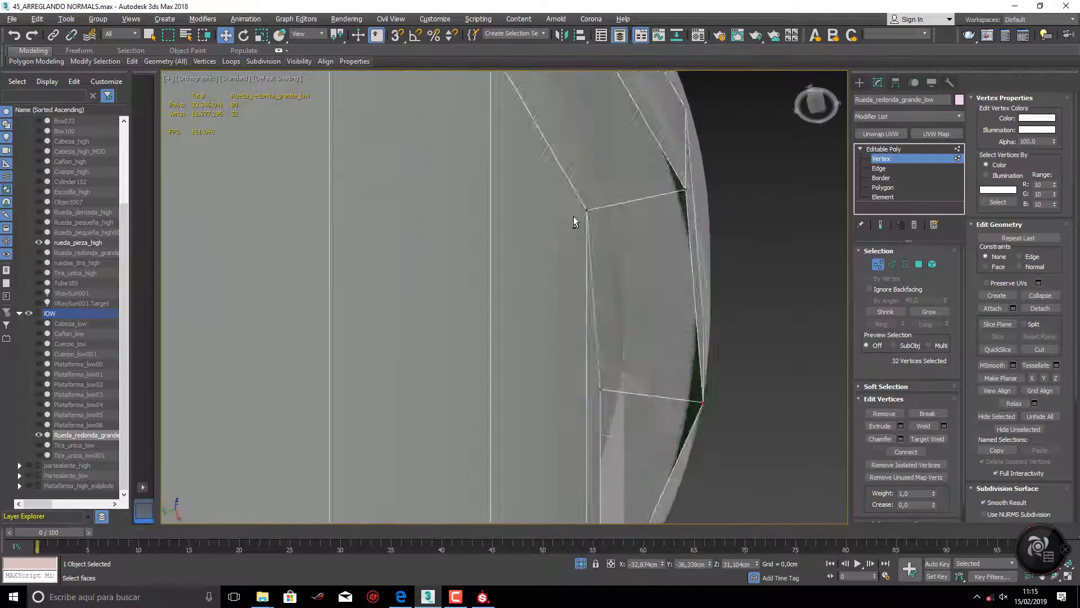
{"action": "left_click", "coordinate": [883, 188], "text": "ctrl"}
{"action": "middle_click_drag", "start_coordinate": [394, 253], "coordinate": [354, 225], "text": "alt"}
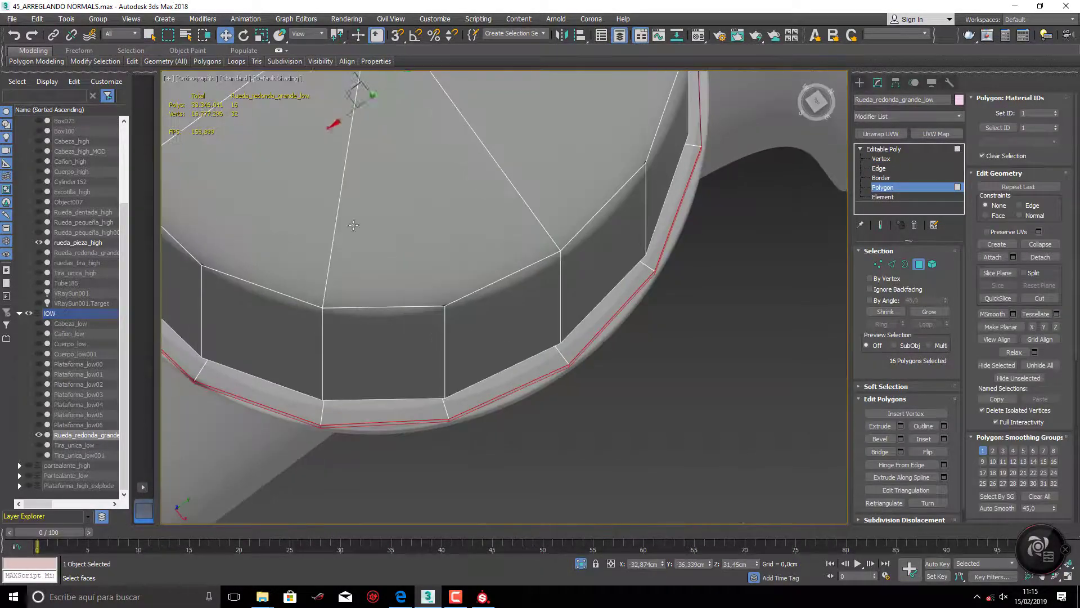
{"action": "left_click", "coordinate": [812, 104]}
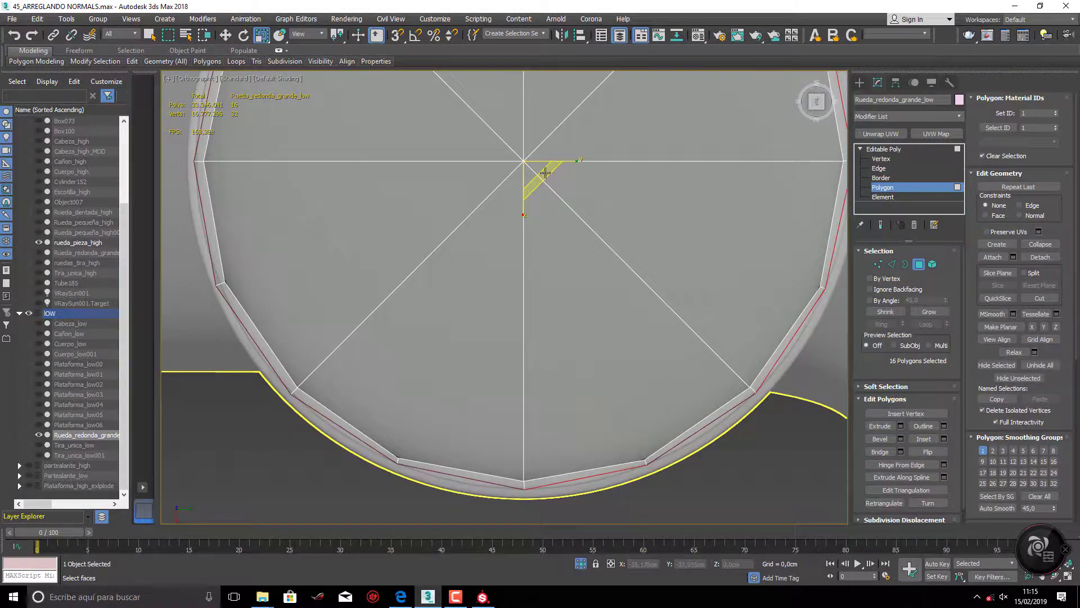
Frame and orbit to check the collar band, then export the wheel at object level.
{"action": "middle_click_drag", "start_coordinate": [546, 173], "coordinate": [507, 186], "text": "alt"}
{"action": "key", "text": "f"}
{"action": "key", "text": "1"}
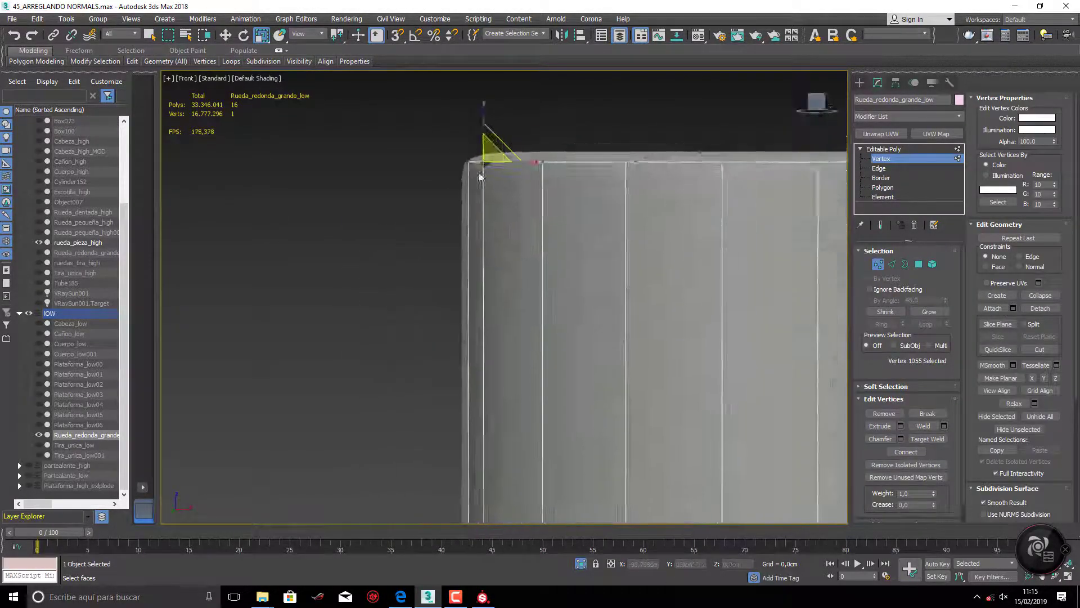
{"action": "key", "text": "z"}
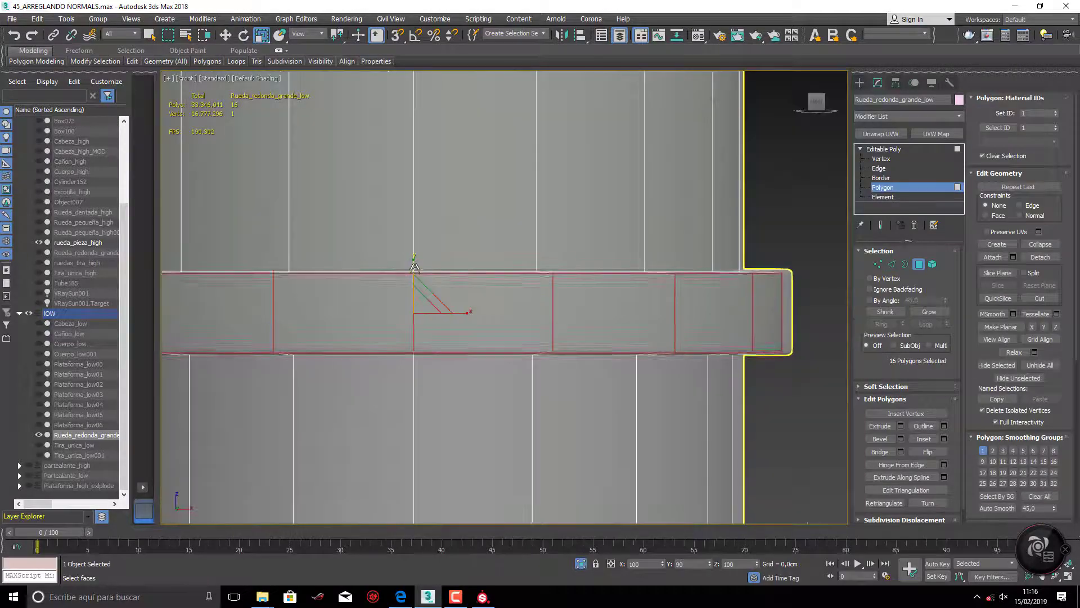
{"action": "middle_click_drag", "start_coordinate": [519, 249], "coordinate": [644, 261], "text": "alt"}
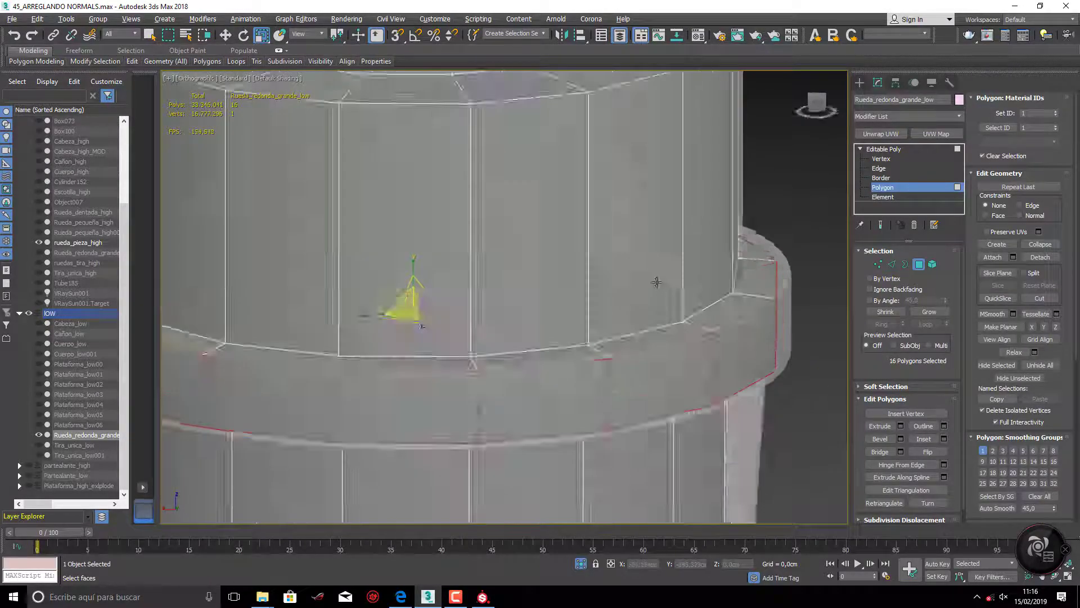
{"action": "left_click", "coordinate": [934, 148]}
{"action": "left_click", "coordinate": [12, 19]}
Overwrite the existing OBJ file and start a new normal-map bake.
{"action": "left_click", "coordinate": [175, 208]}
{"action": "left_click", "coordinate": [614, 453]}
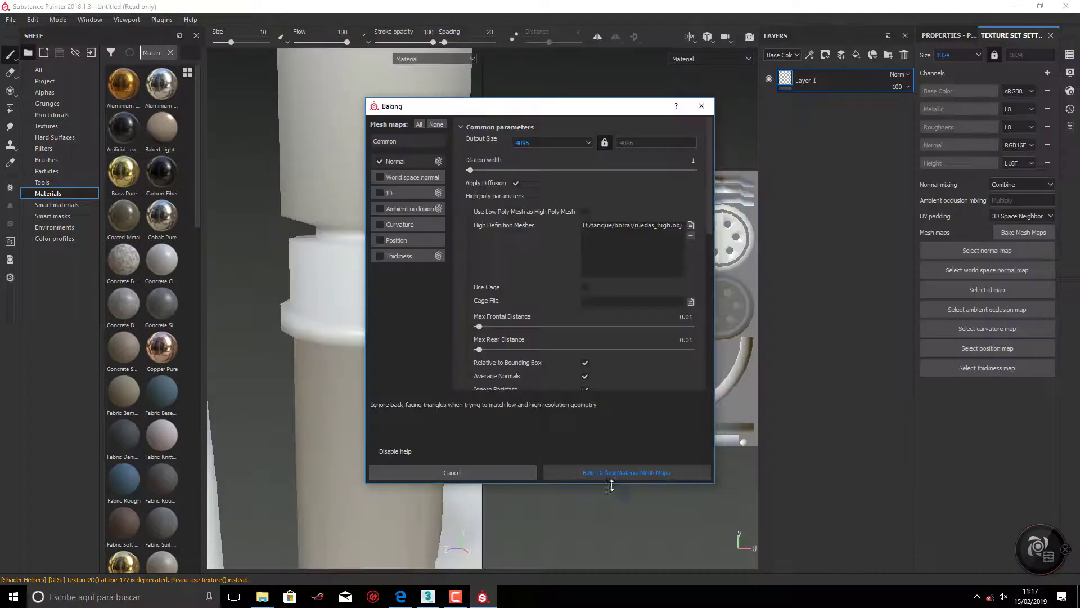
{"action": "left_click", "coordinate": [614, 475]}
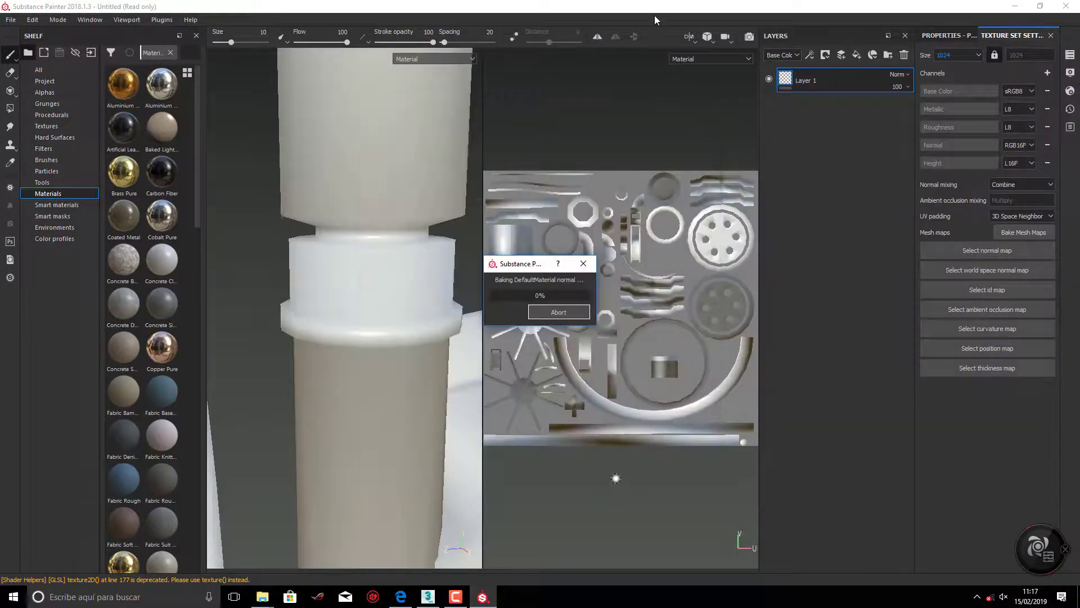